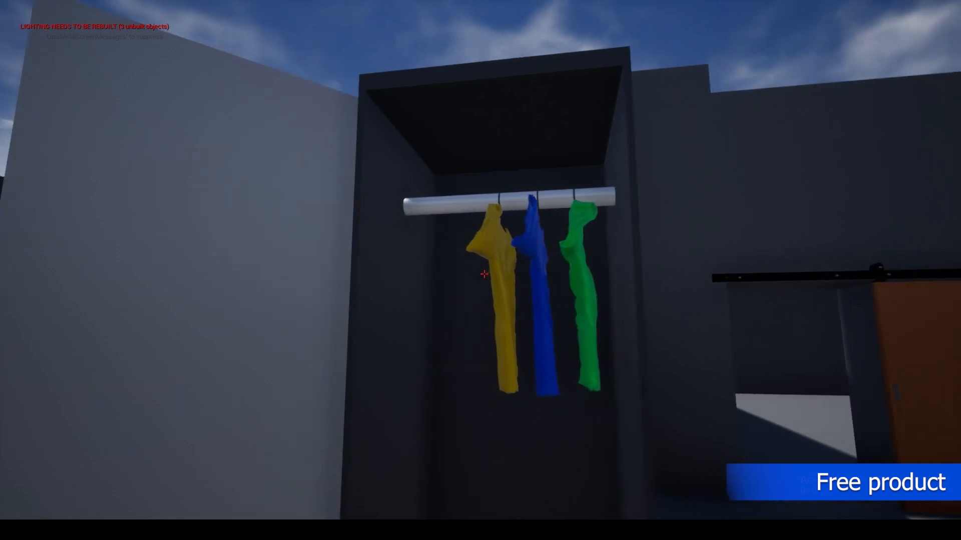
# - Test the hanging shirts in the wardrobe by grabbing the yellow, blue and green ones and sliding them along the rod
pyautogui.click(484, 274)
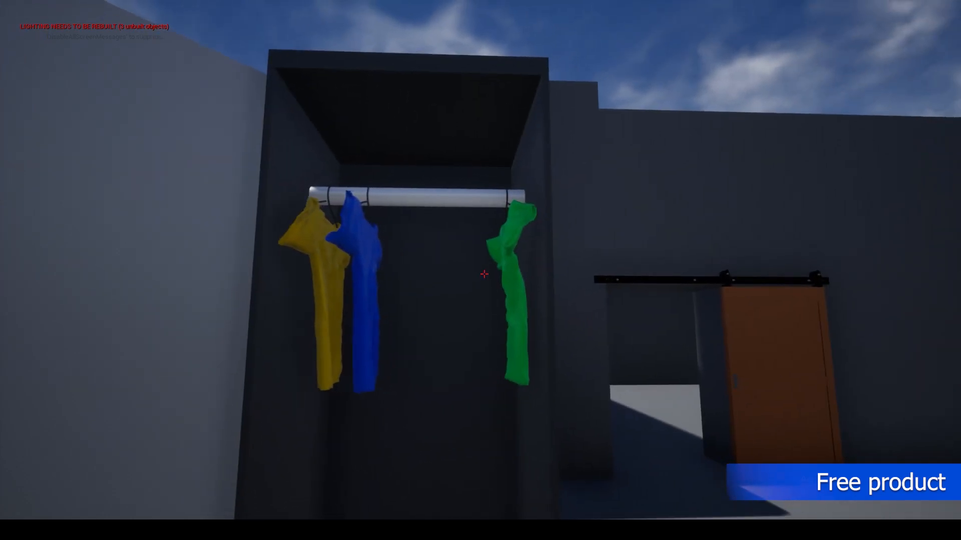
pyautogui.click(484, 274)
pyautogui.press('w')
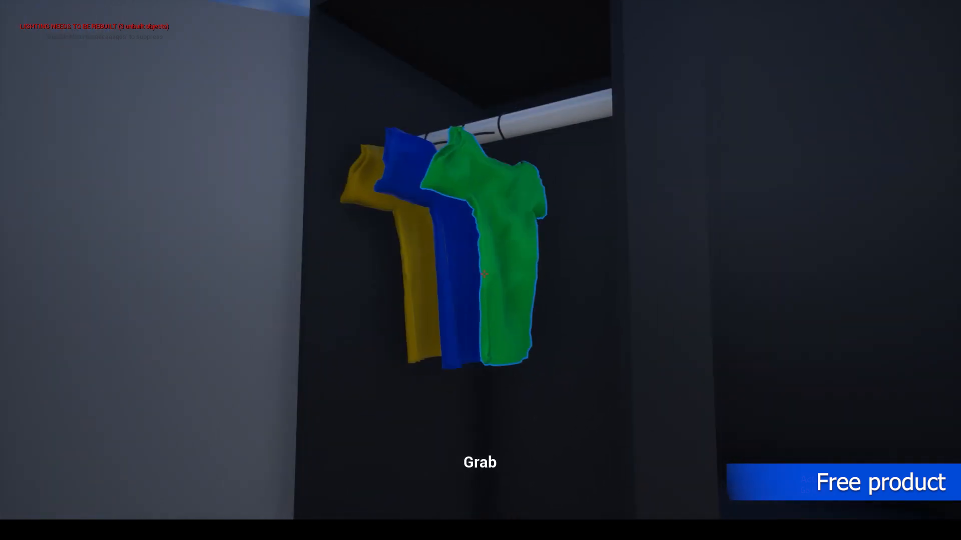
pyautogui.click(484, 274)
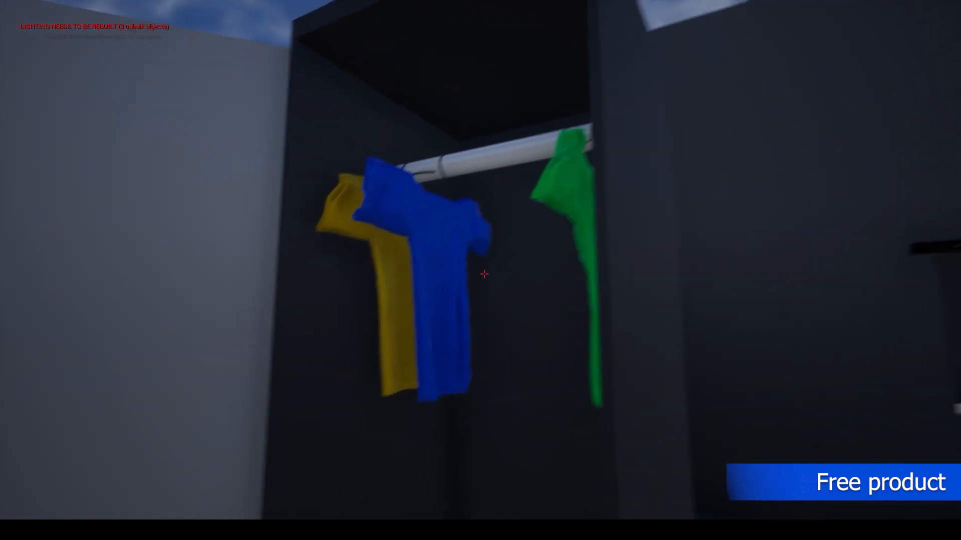
pyautogui.click(484, 274)
pyautogui.click(484, 274)
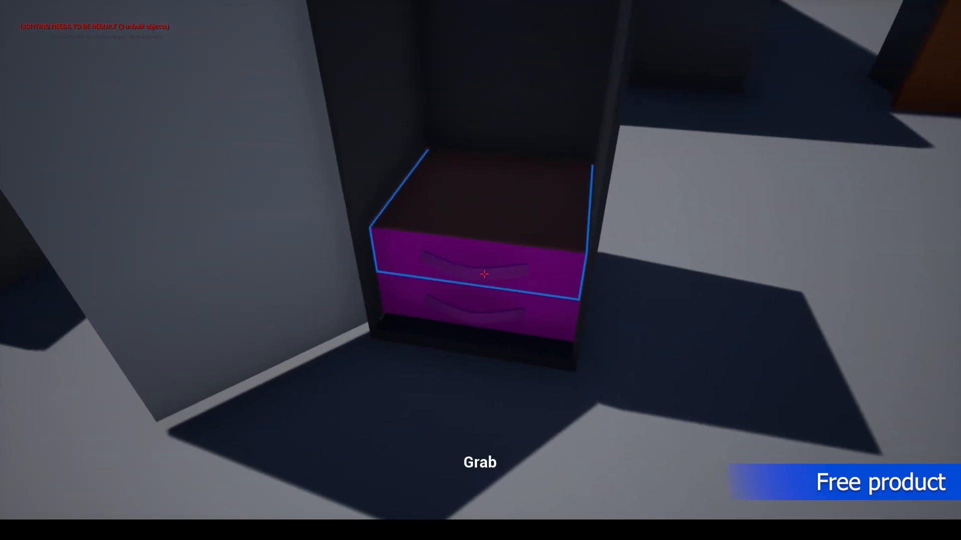
# - Test sliding both purple drawers in the wardrobe, and swing the wardrobe door shut
pyautogui.click(484, 274)
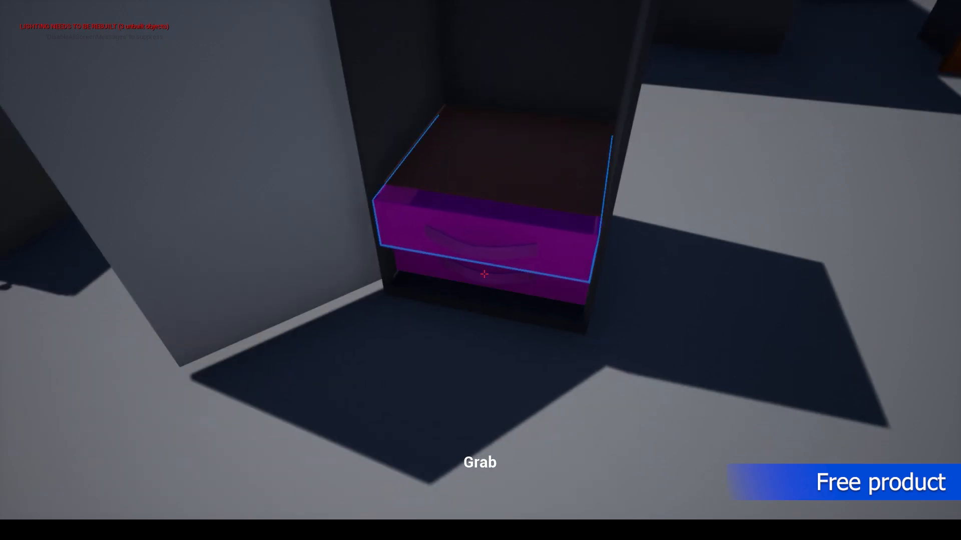
pyautogui.click(484, 275)
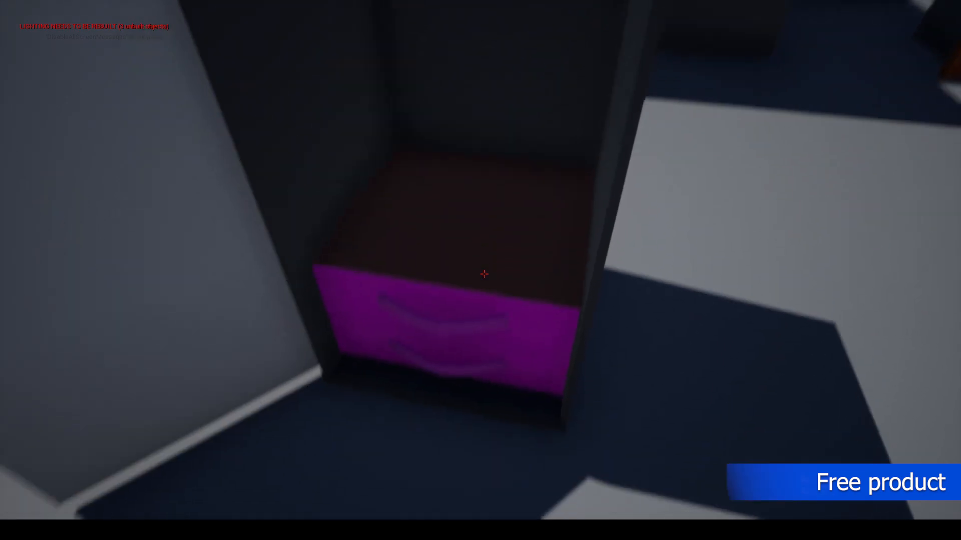
pyautogui.click(484, 275)
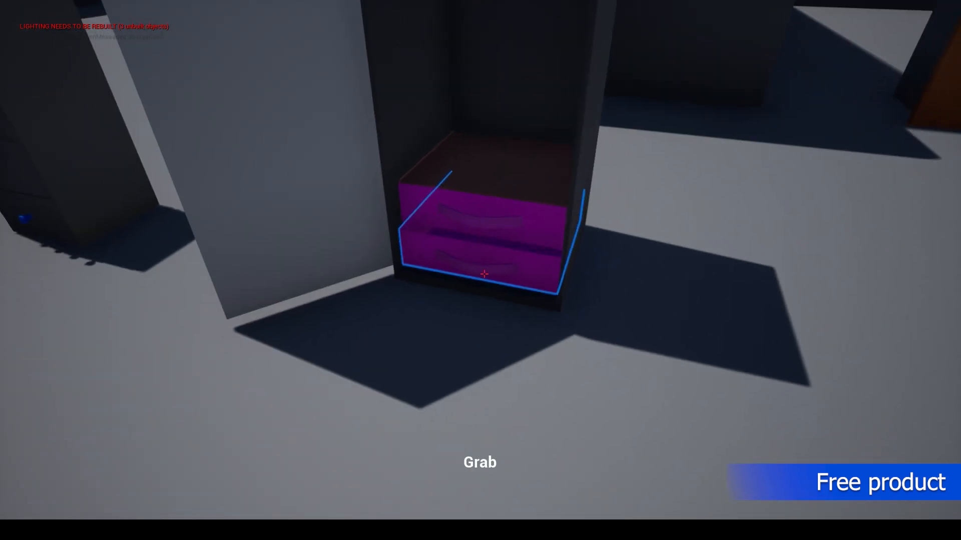
pyautogui.click(484, 274)
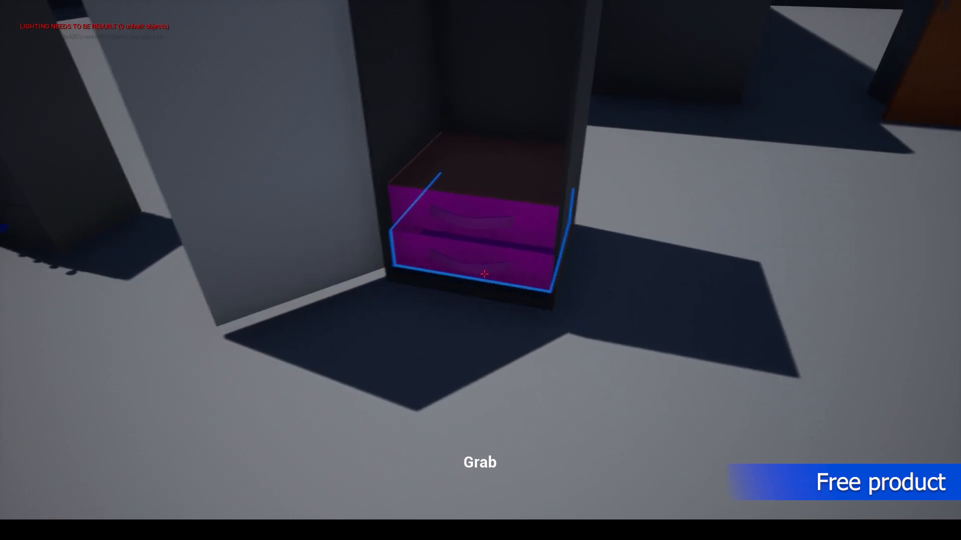
pyautogui.click(484, 275)
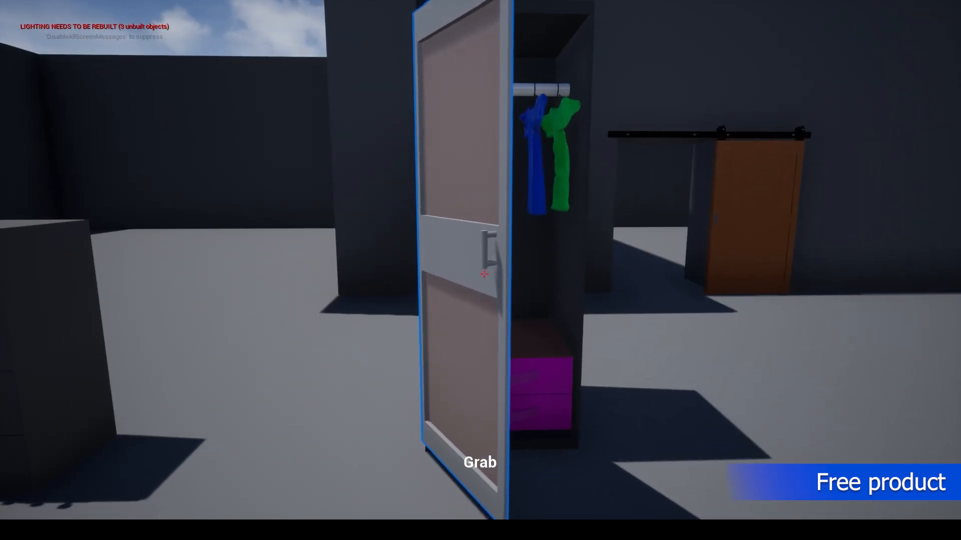
pyautogui.click(483, 274)
pyautogui.click(484, 275)
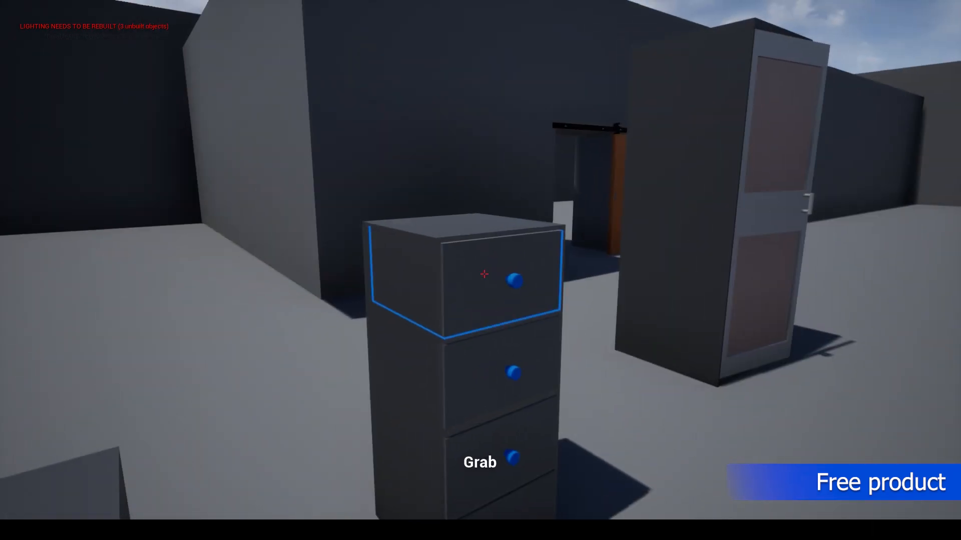
# - Test grabbing and sliding the drawers of the tall four-drawer cabinet
pyautogui.click(483, 274)
pyautogui.click(484, 274)
pyautogui.click(484, 275)
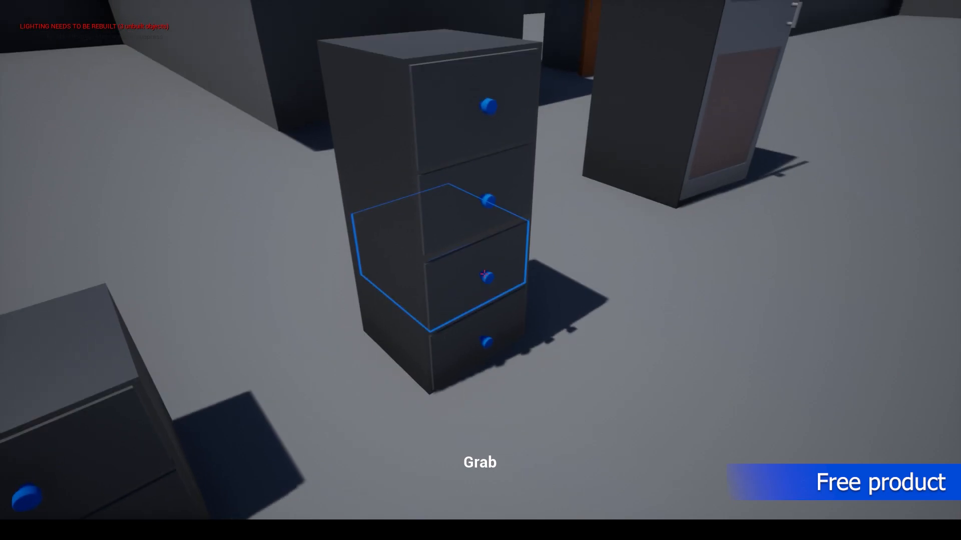
pyautogui.click(484, 274)
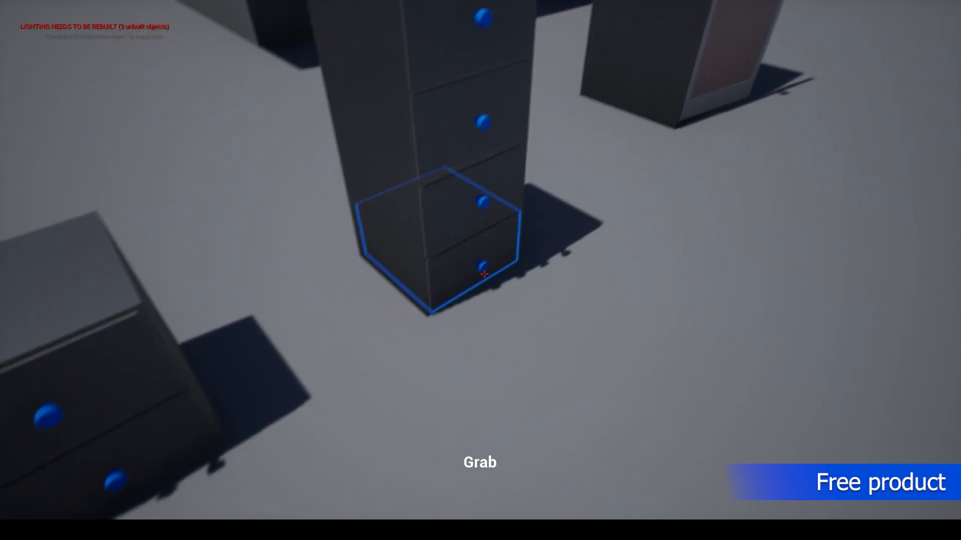
pyautogui.click(484, 275)
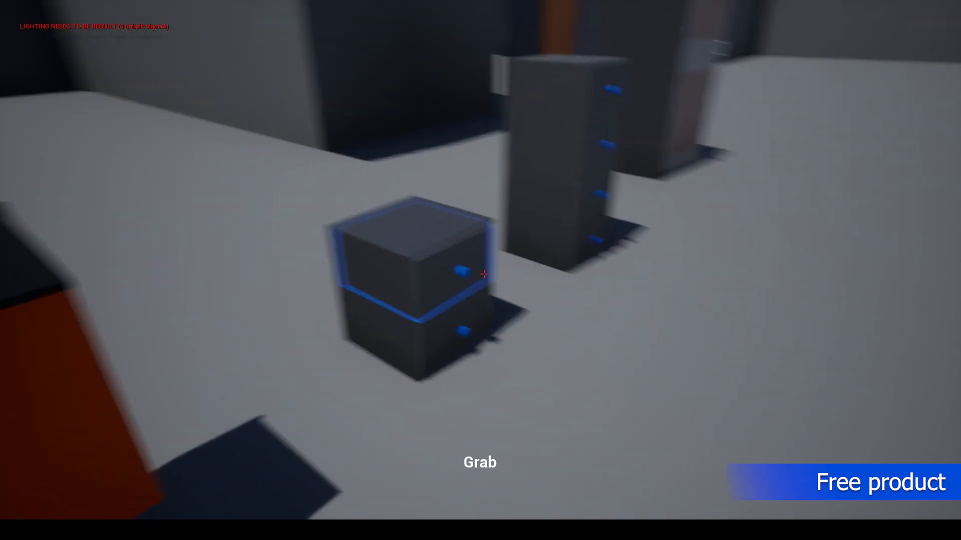
# - Test the two drawers of the small grey cabinet by pulling them out and pushing them back in
pyautogui.click(484, 274)
pyautogui.click(484, 275)
pyautogui.click(483, 274)
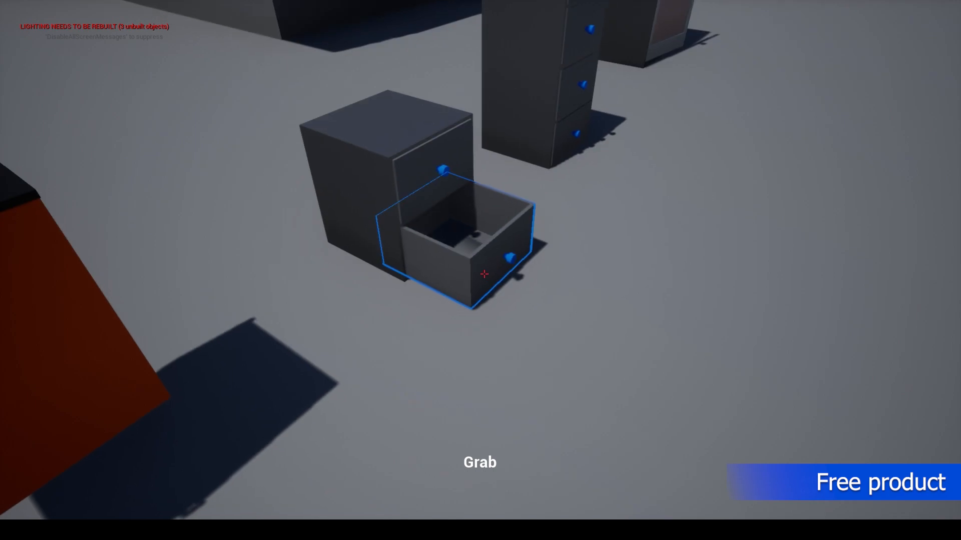
pyautogui.click(484, 274)
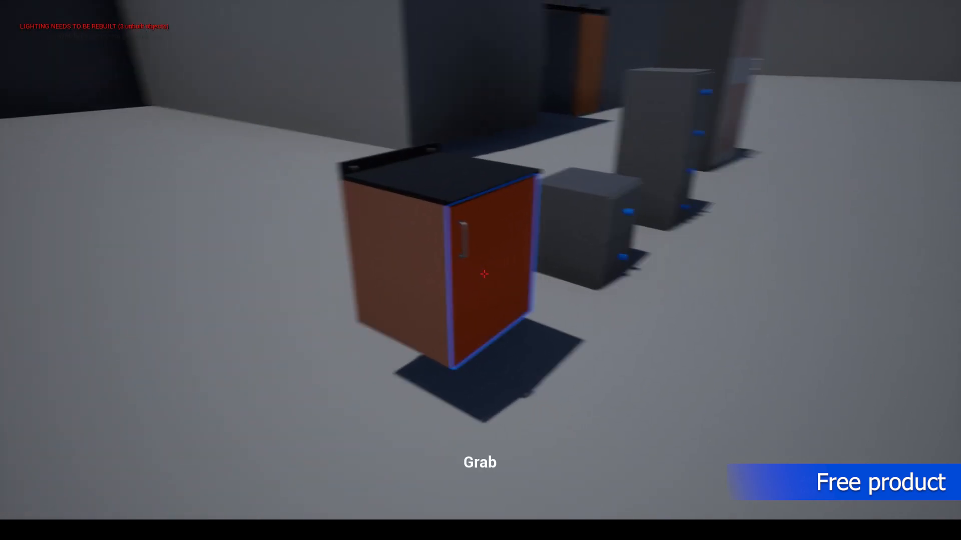
# - Swing the orange cabinet's door open and closed to test its hinge
pyautogui.click(484, 274)
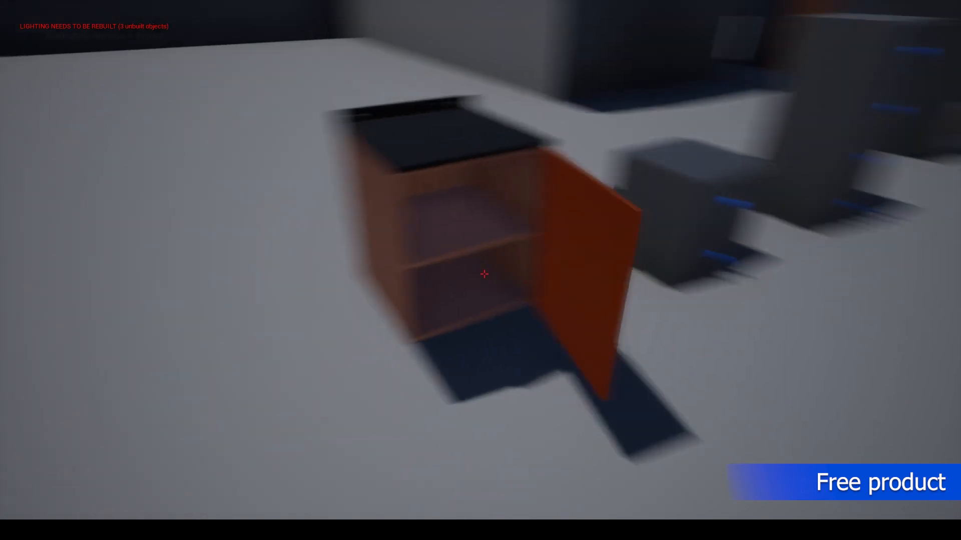
pyautogui.click(484, 274)
pyautogui.press('a')
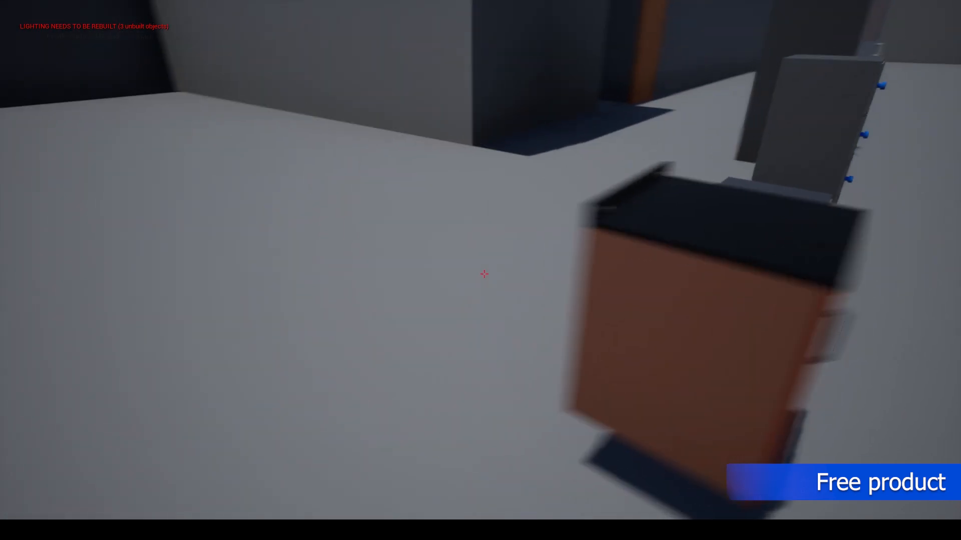
# - Walk to the wheeled clothes racks and slide the shirts along the first rack's bar
pyautogui.press('w')
pyautogui.press('d')
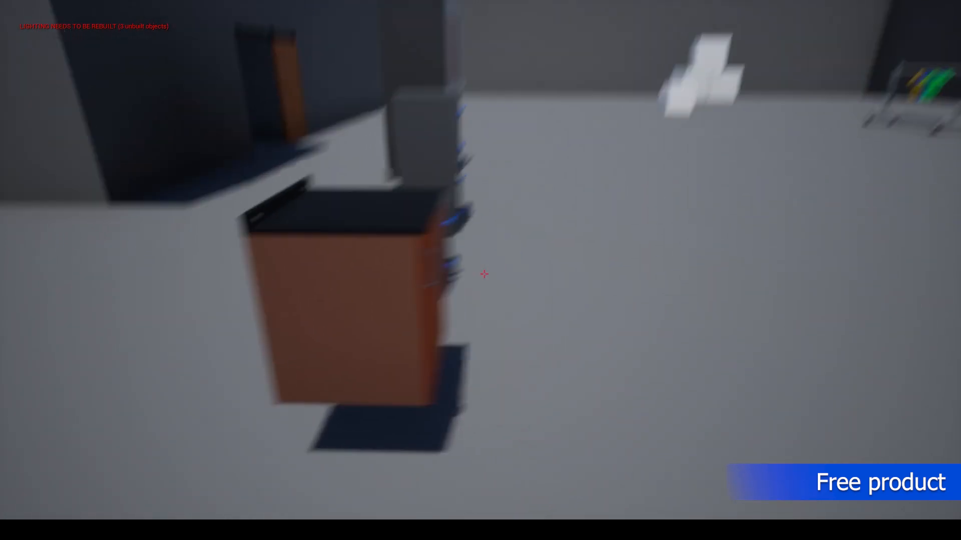
pyautogui.press('w')
pyautogui.press('w')
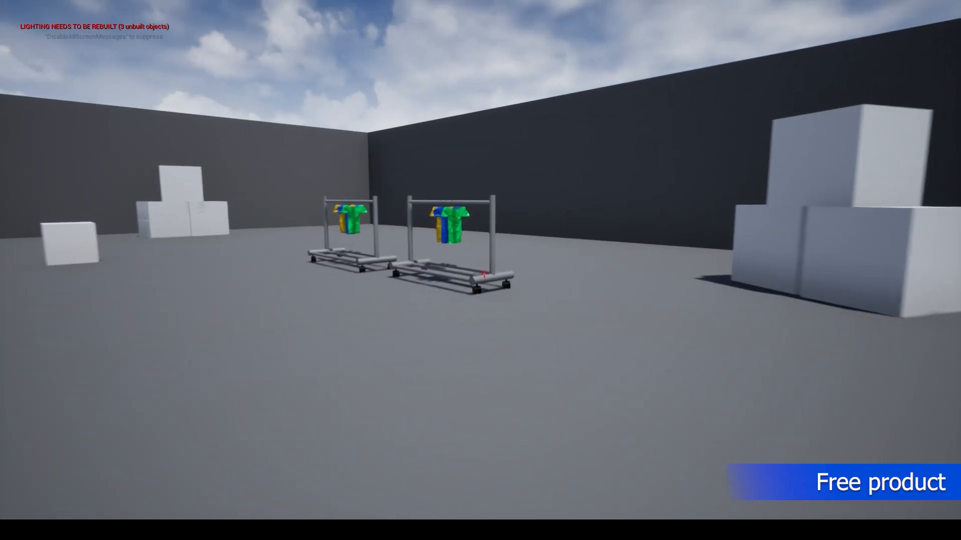
pyautogui.press('d')
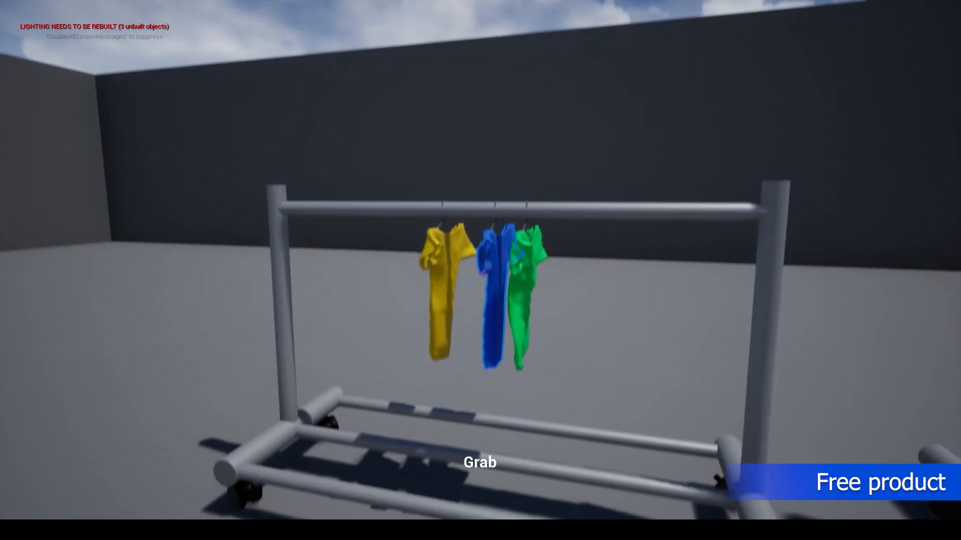
pyautogui.press('w')
pyautogui.press('s')
pyautogui.moveTo(484, 274); pyautogui.dragTo(483, 274)
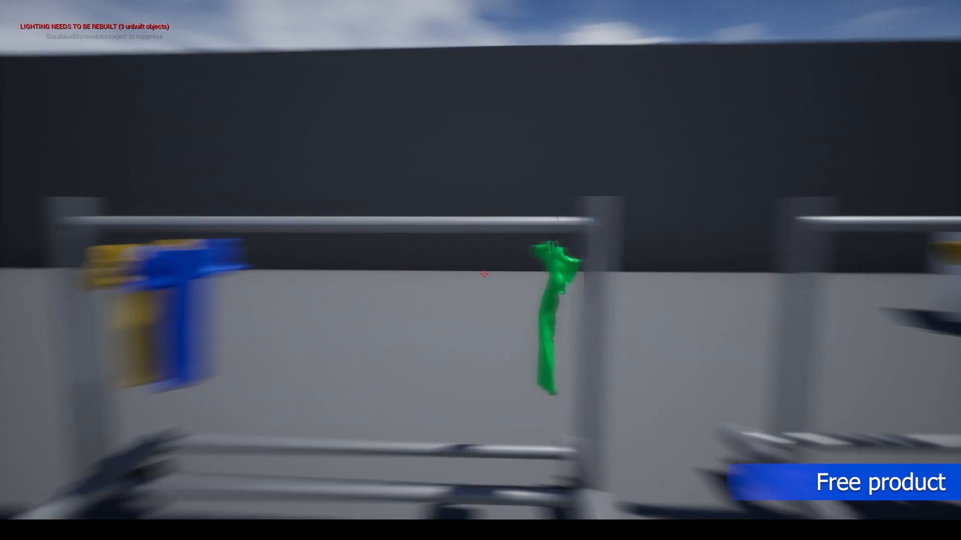
# - Move to the second clothes rack and slide its yellow, blue and green shirts along the bar
pyautogui.press('w')
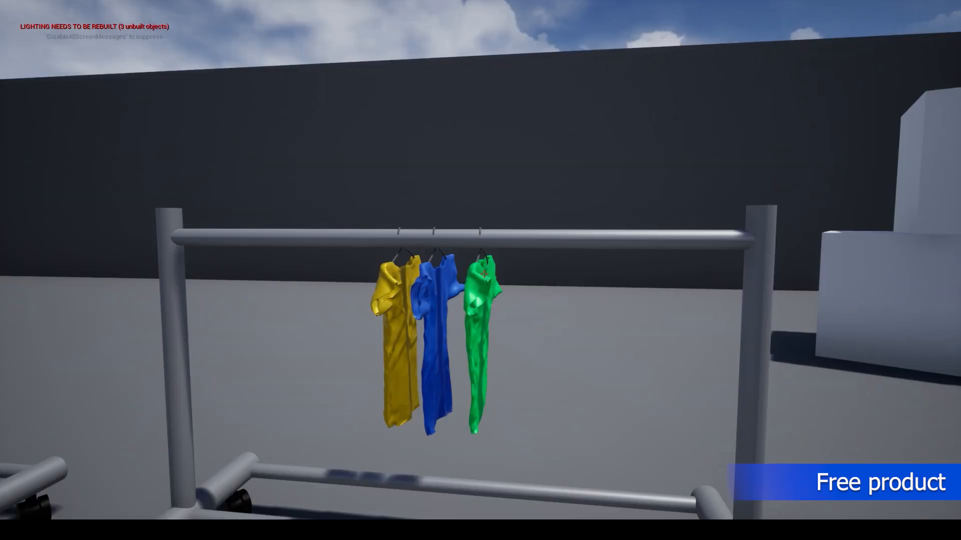
pyautogui.moveTo(484, 275); pyautogui.dragTo(484, 274)
pyautogui.press('d')
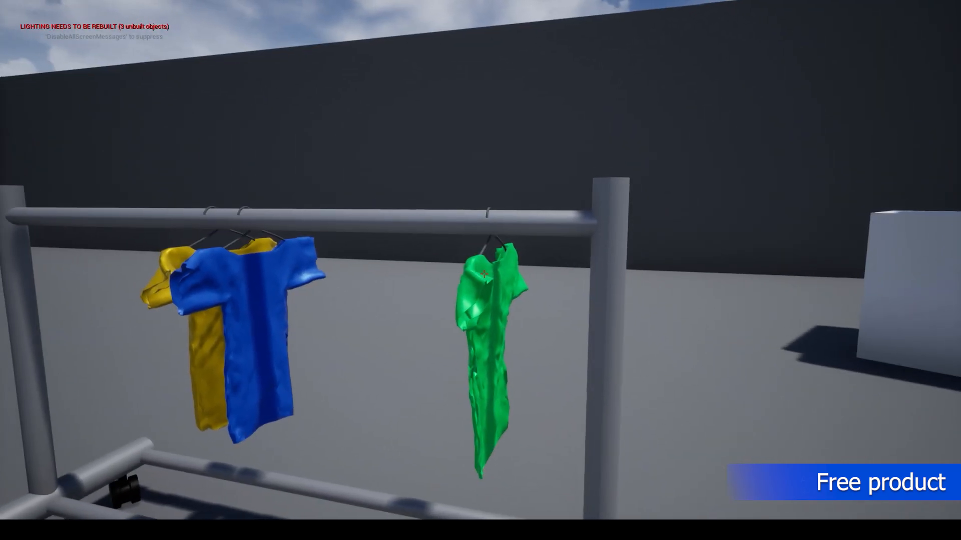
pyautogui.moveTo(484, 274); pyautogui.dragTo(484, 274)
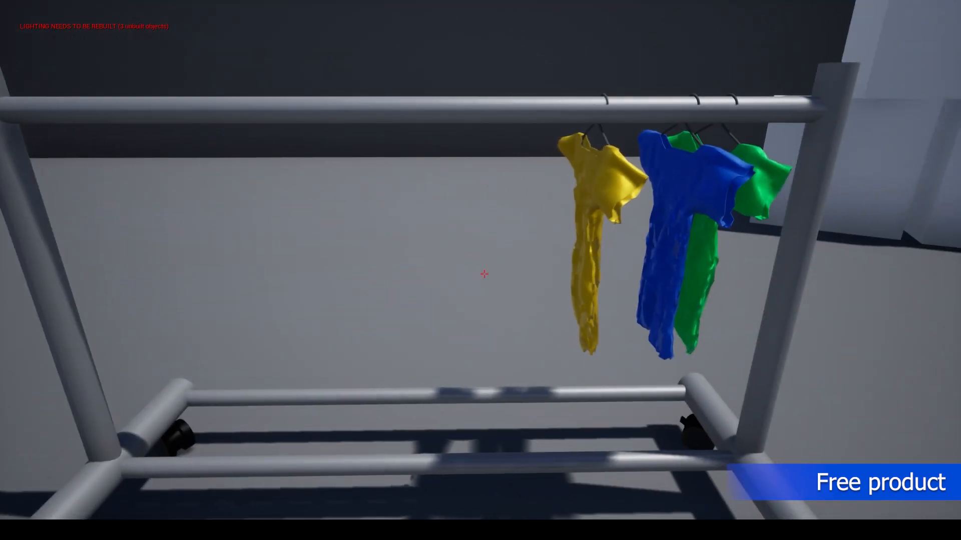
# - Walk over to the white cubes and test moving the loose cube
pyautogui.press('s')
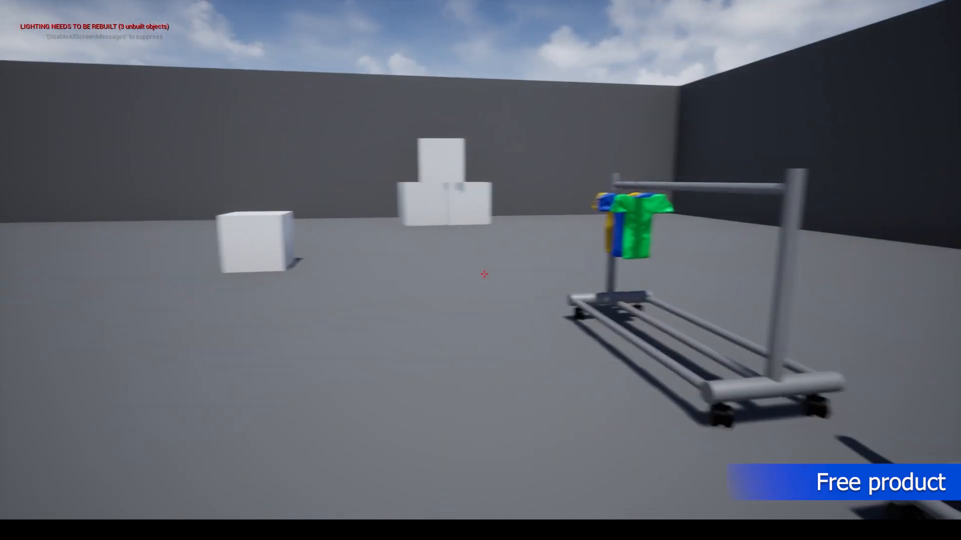
pyautogui.press('w')
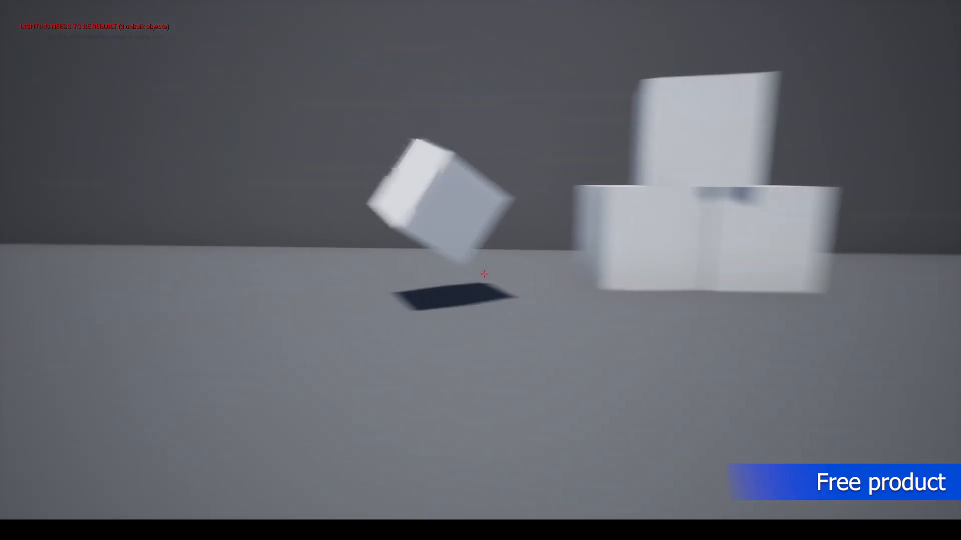
pyautogui.moveTo(484, 274); pyautogui.dragTo(484, 274)
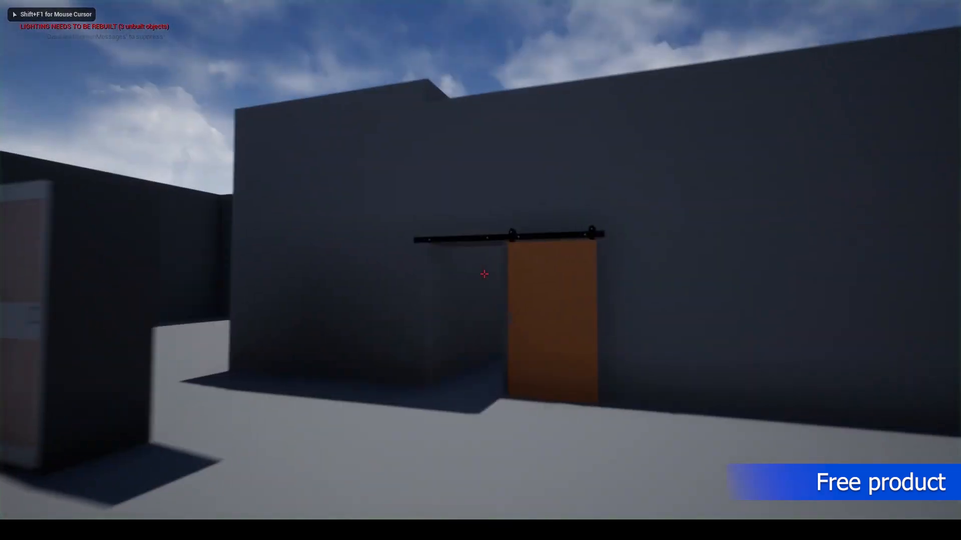
# - Approach the orange sliding door and test moving it along its rail across the doorway
pyautogui.press('w')
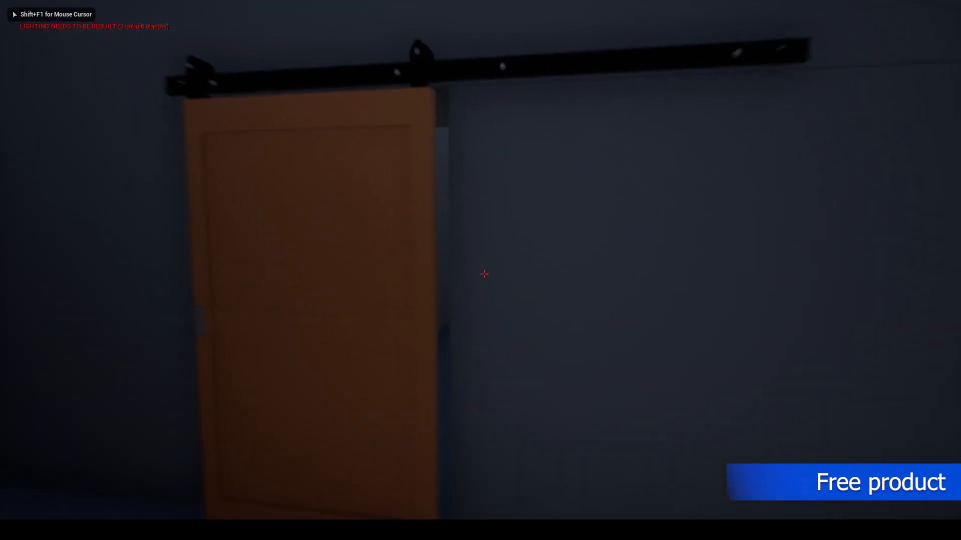
pyautogui.press('w')
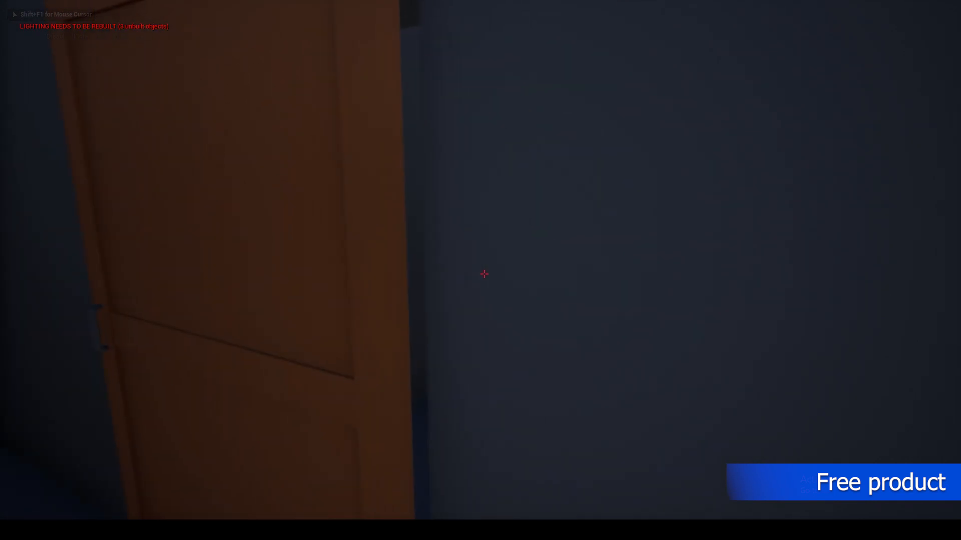
pyautogui.press('s')
pyautogui.press('w')
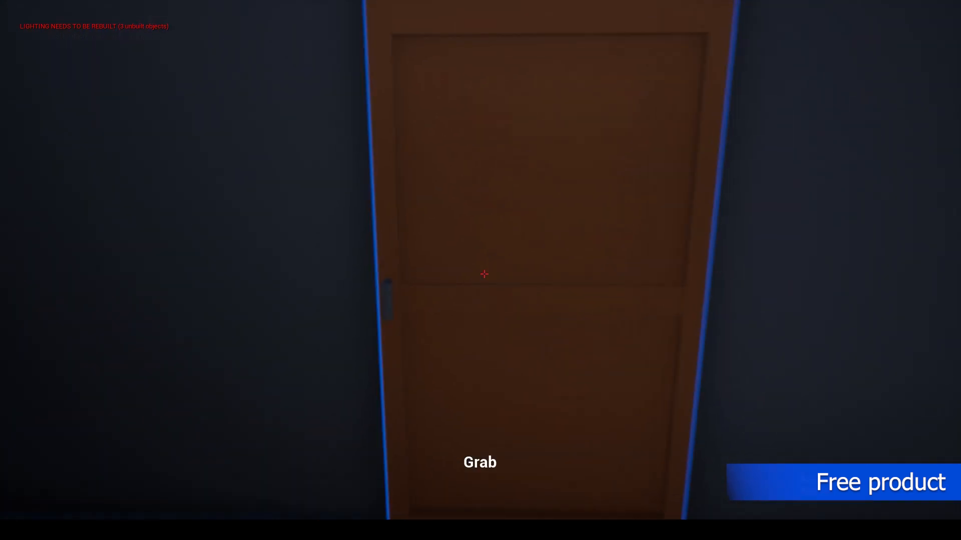
pyautogui.press('s')
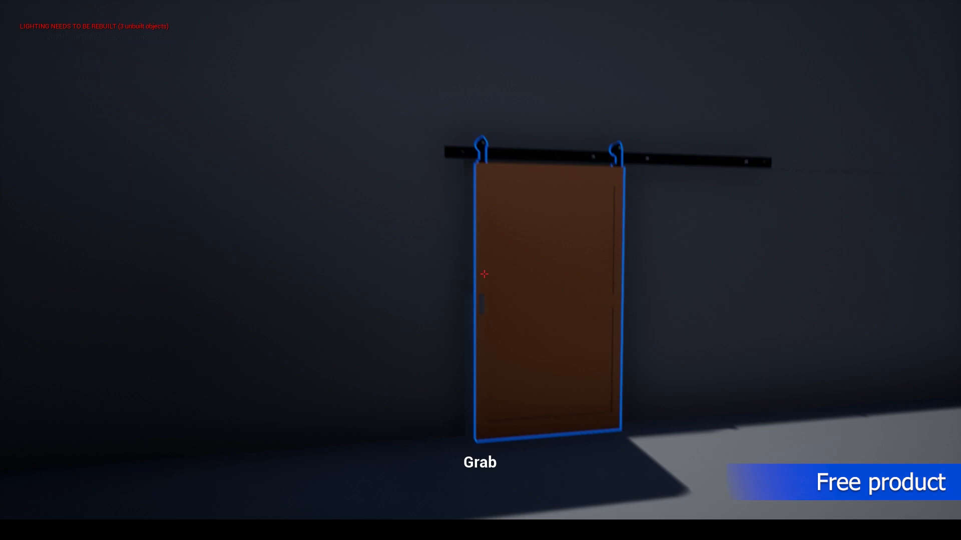
# - Open the sliding door, walk through the doorway into the passage and come back out
pyautogui.press('w')
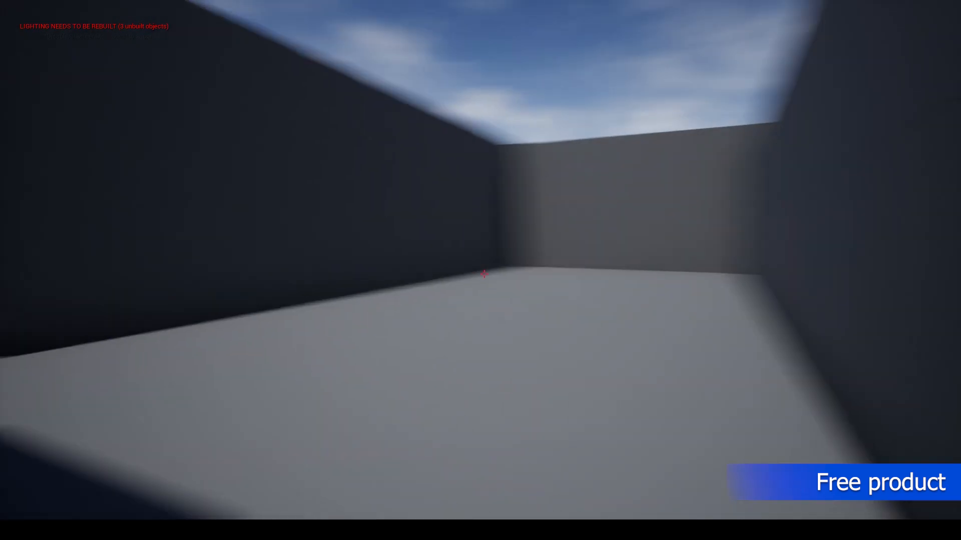
pyautogui.press('s')
pyautogui.press('w')
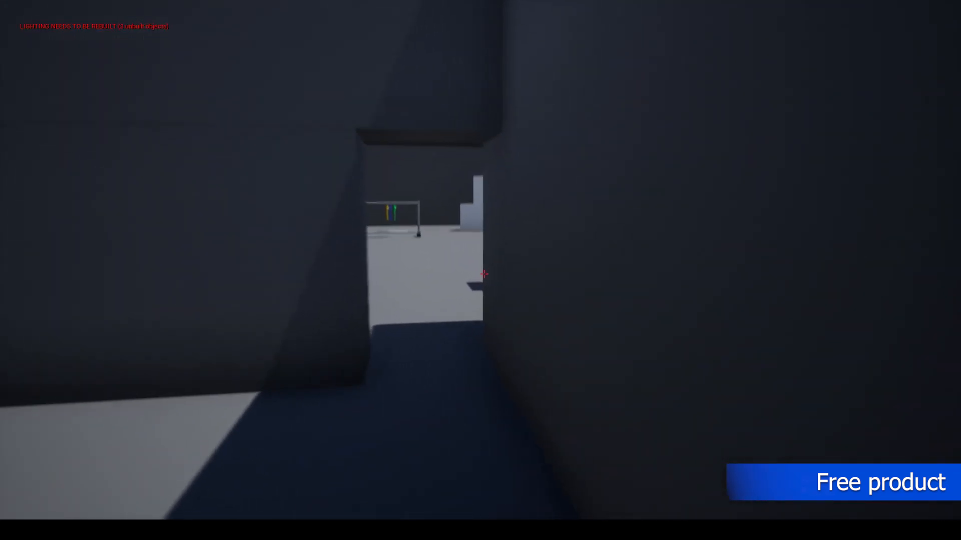
pyautogui.press('w')
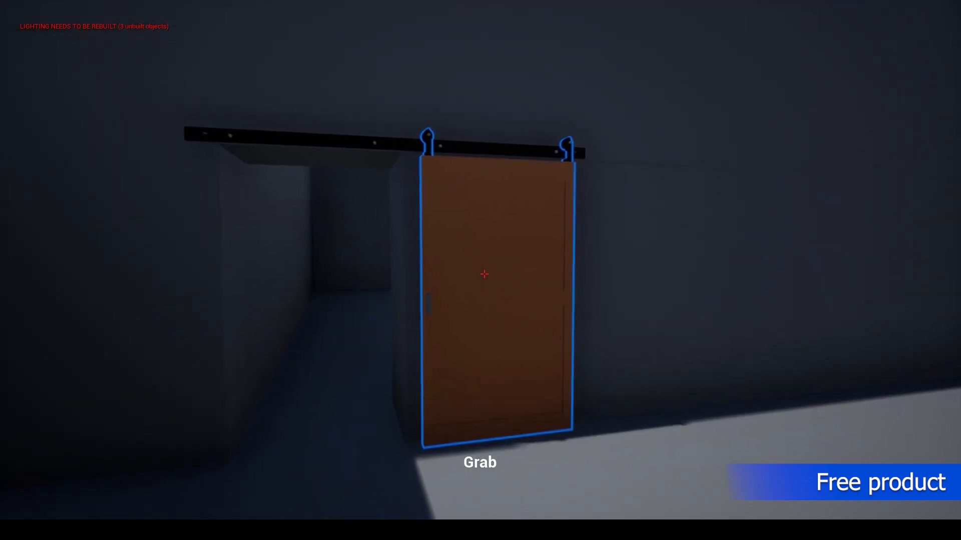
# - Grab the orange door from outside and test sliding it along its rail again
pyautogui.moveTo(484, 274); pyautogui.dragTo(484, 274)
pyautogui.press('w')
pyautogui.press('s')
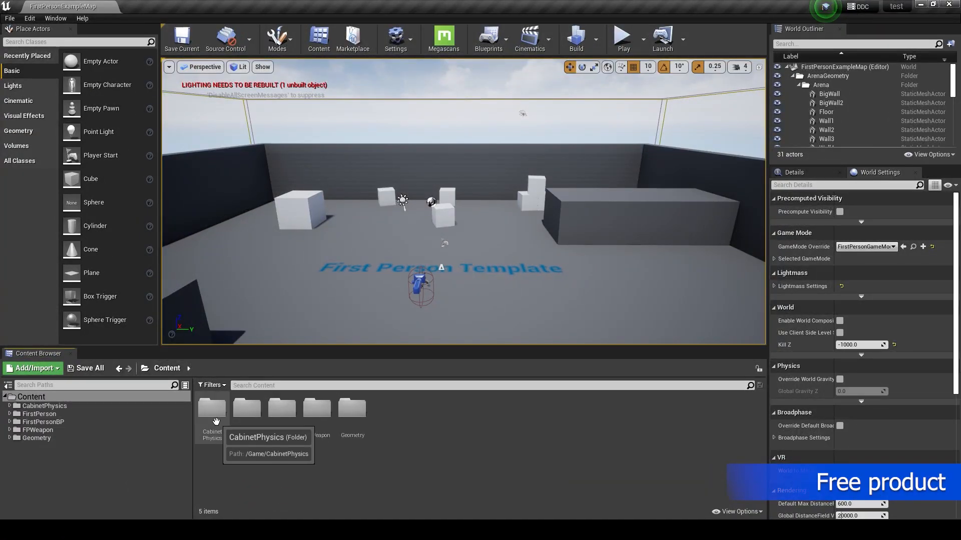
# - Open the MyCharacter blueprint from the FirstPersonBP Blueprints folder, dock its editor beside the level and look over its event graph
pyautogui.doubleClick(213, 427)
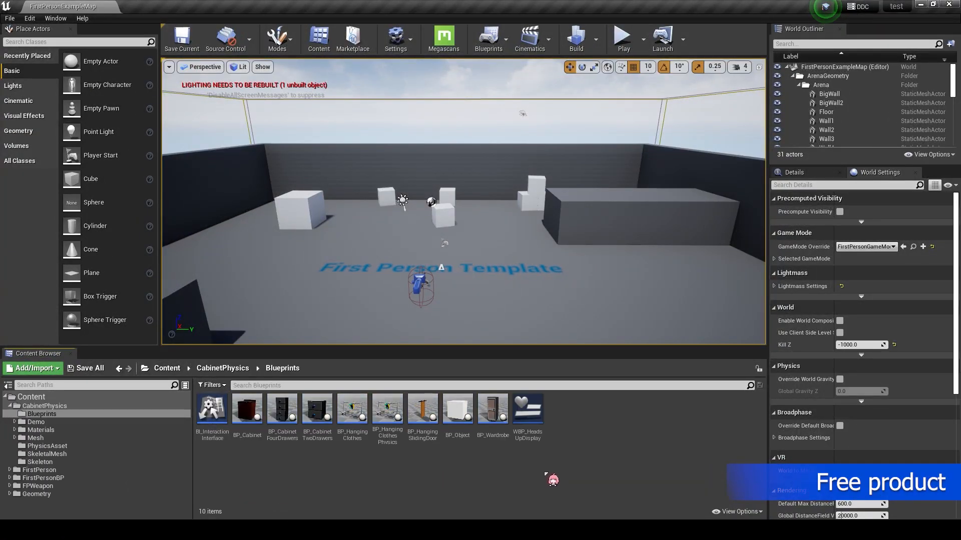
pyautogui.click(223, 368)
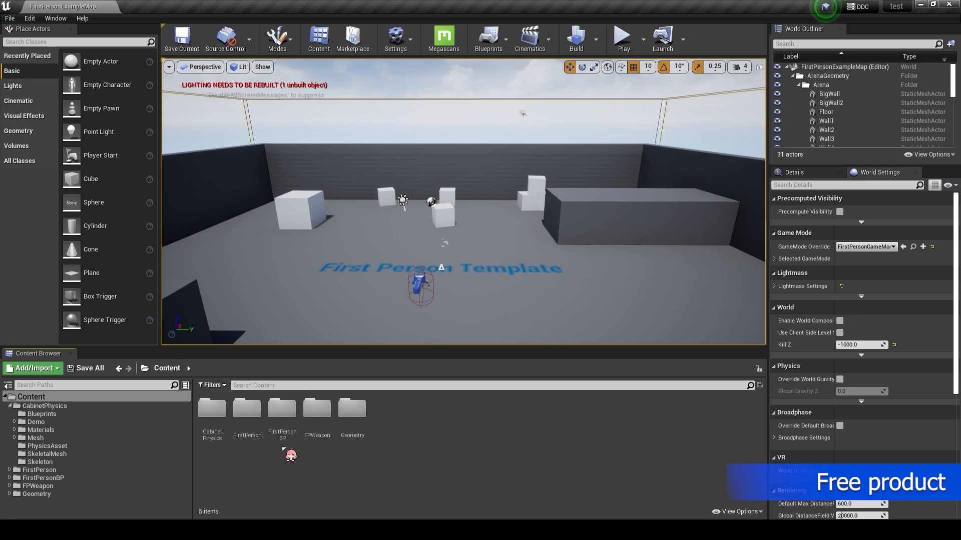
pyautogui.doubleClick(287, 423)
pyautogui.doubleClick(212, 415)
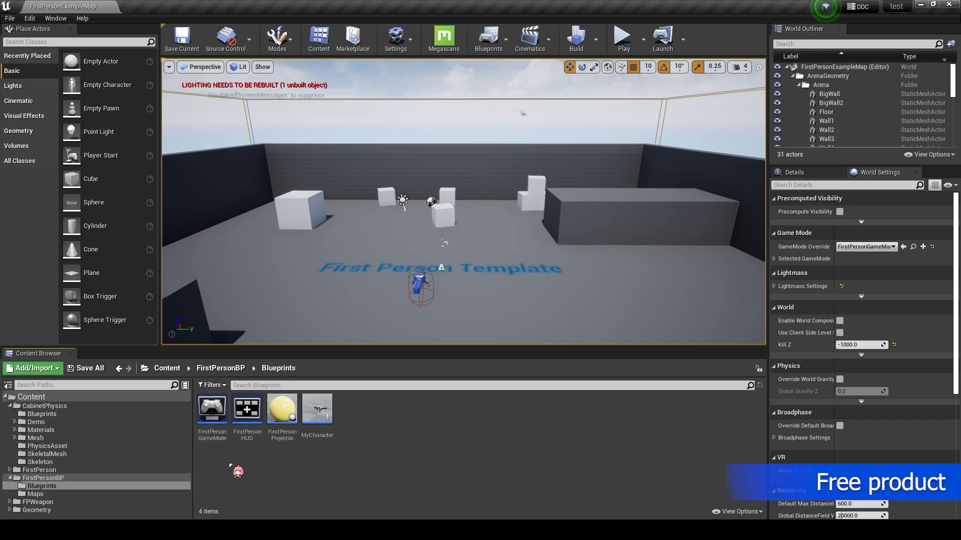
pyautogui.doubleClick(329, 421)
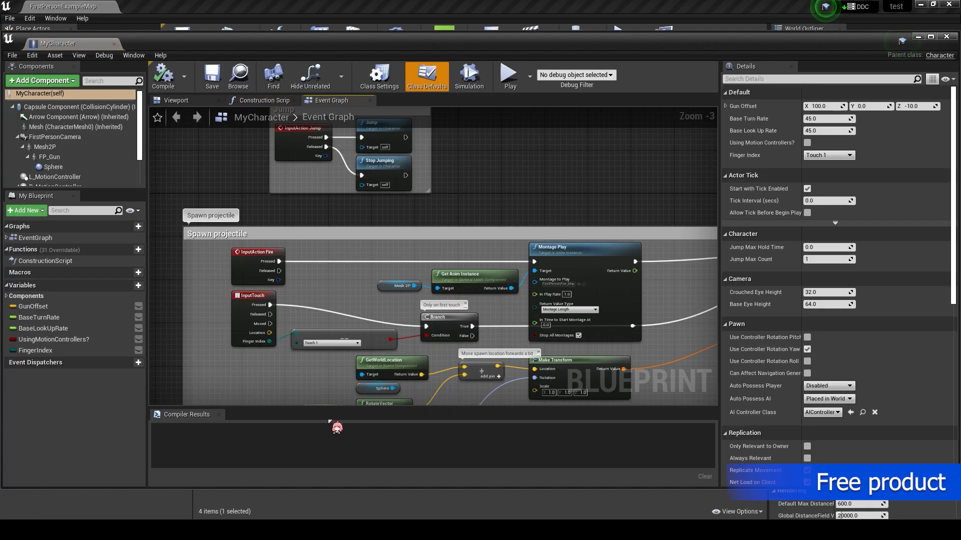
pyautogui.moveTo(73, 41); pyautogui.dragTo(230, 3)
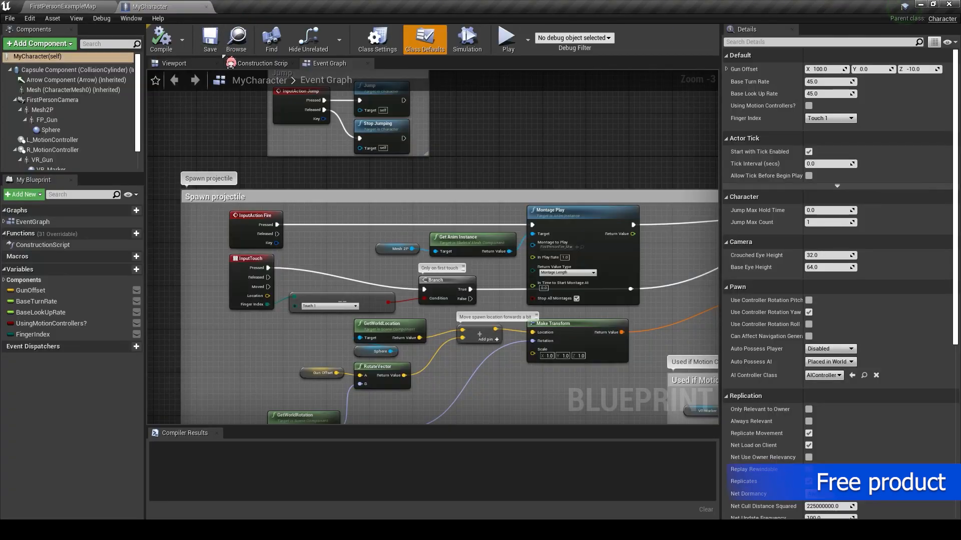
pyautogui.scroll(-3, 215, 142)
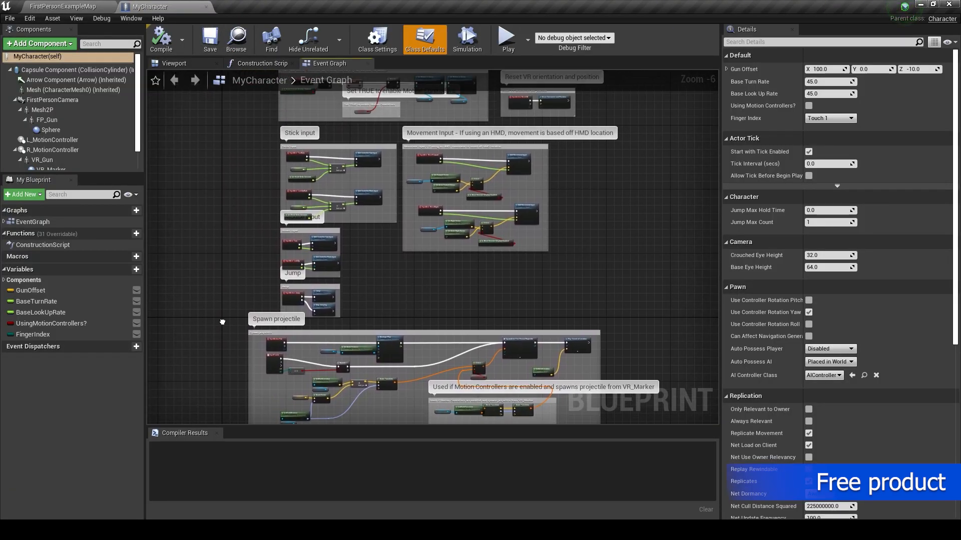
pyautogui.moveTo(222, 319); pyautogui.dragTo(225, 343, button='right')
pyautogui.scroll(-1, 226, 343)
pyautogui.moveTo(213, 274); pyautogui.dragTo(221, 246, button='right')
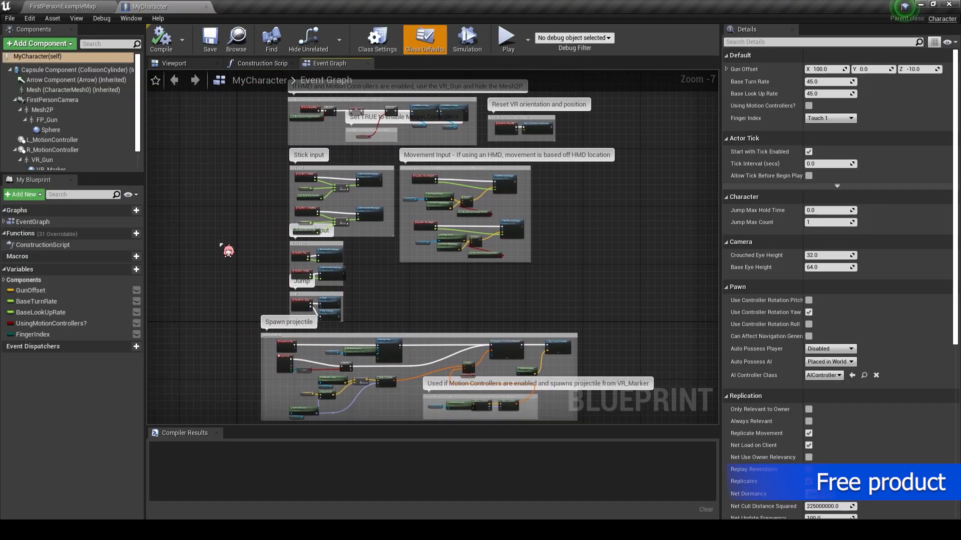
# - Return to the level and open BI_InteractionInterface from the CabinetPhysics Blueprints folder
pyautogui.click(80, 8)
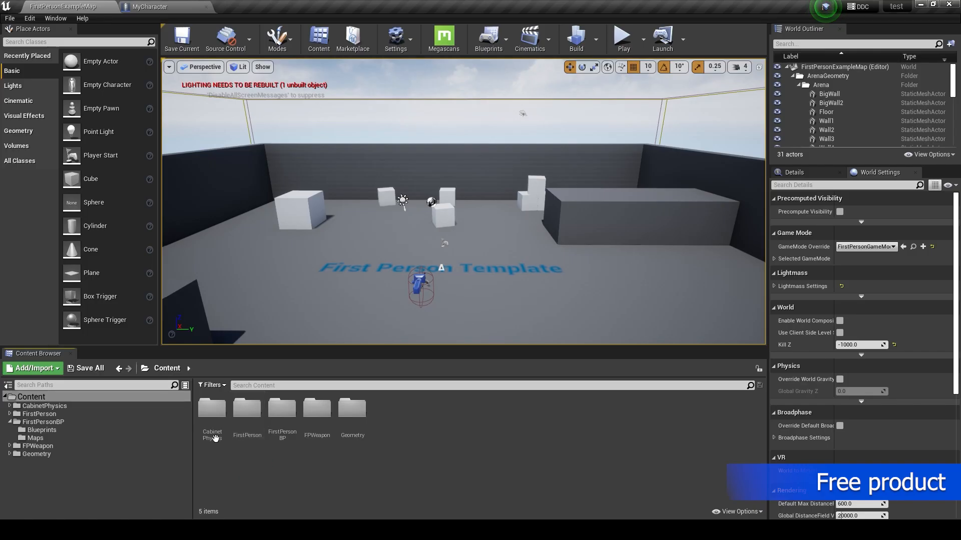
pyautogui.doubleClick(212, 429)
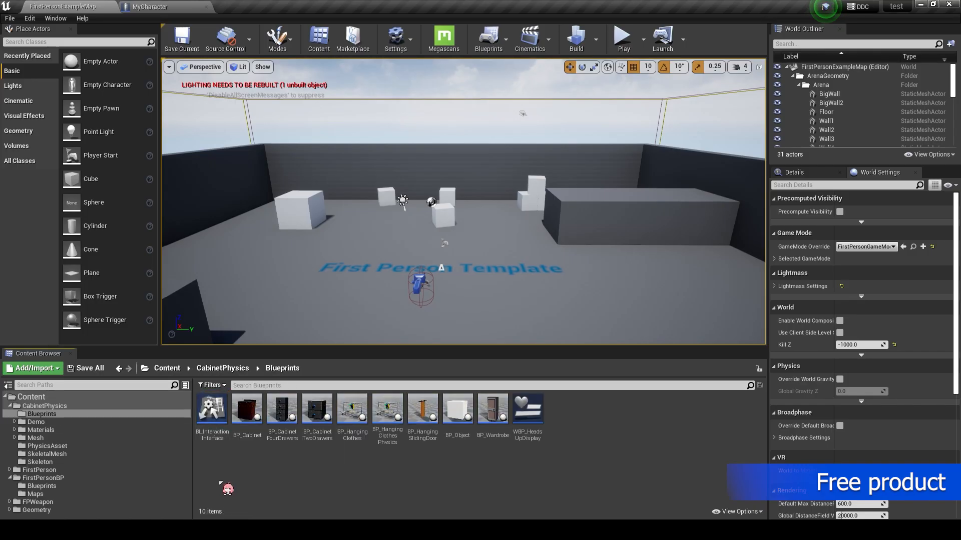
pyautogui.doubleClick(213, 431)
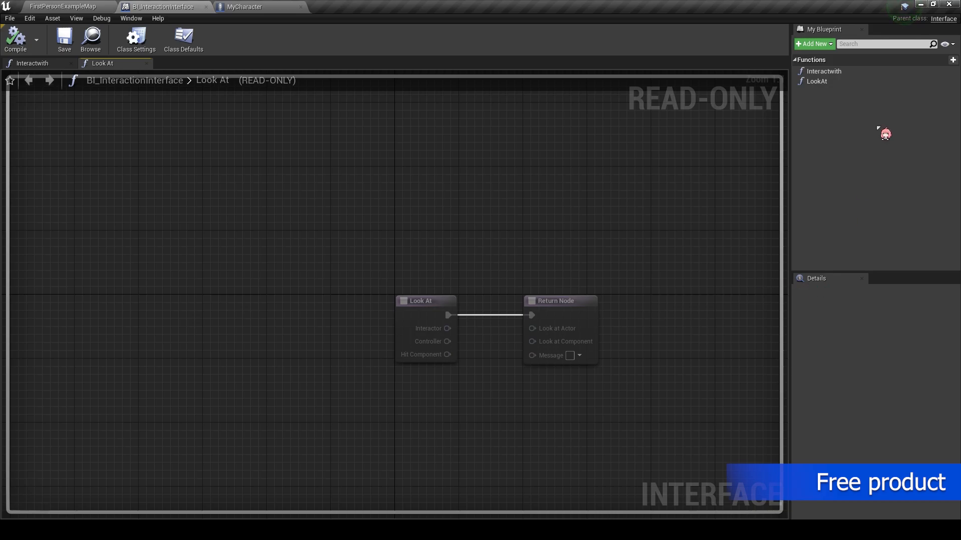
# - Set the Interactor input of the LookAt function to a My Character object reference
pyautogui.click(817, 81)
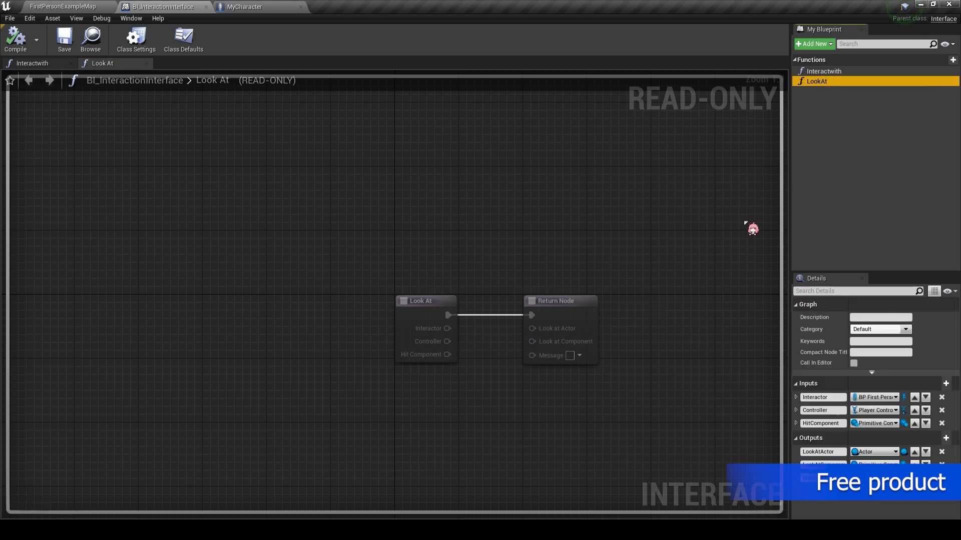
pyautogui.click(876, 398)
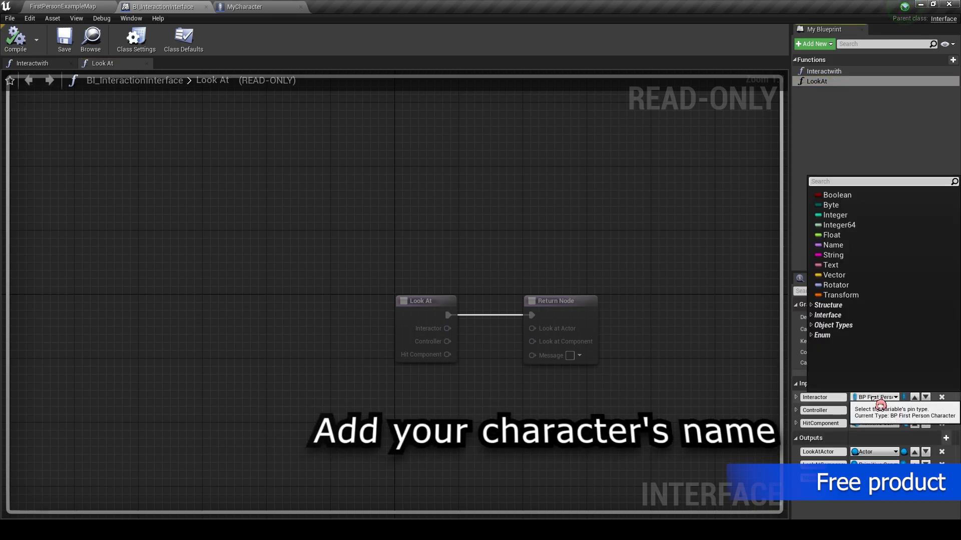
pyautogui.write('m')
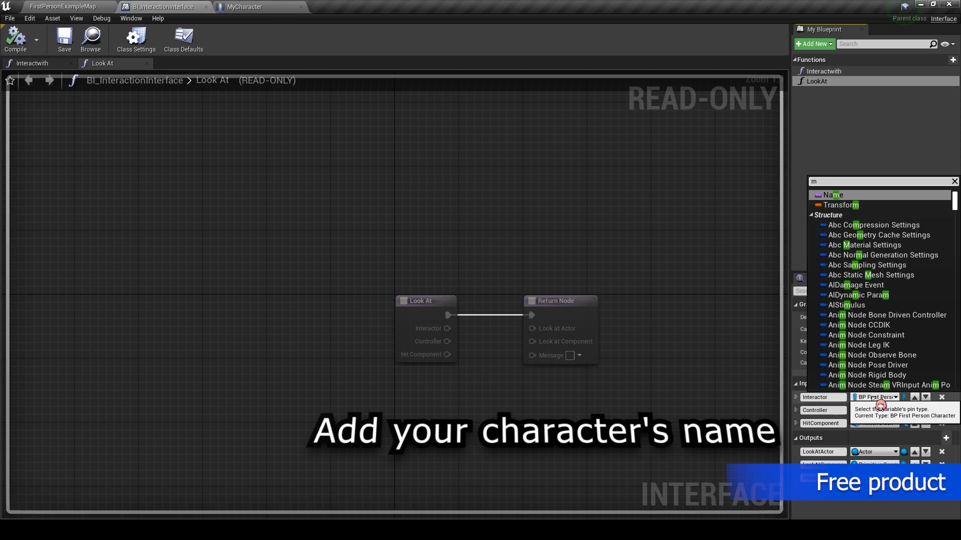
pyautogui.write('y')
pyautogui.click(851, 215)
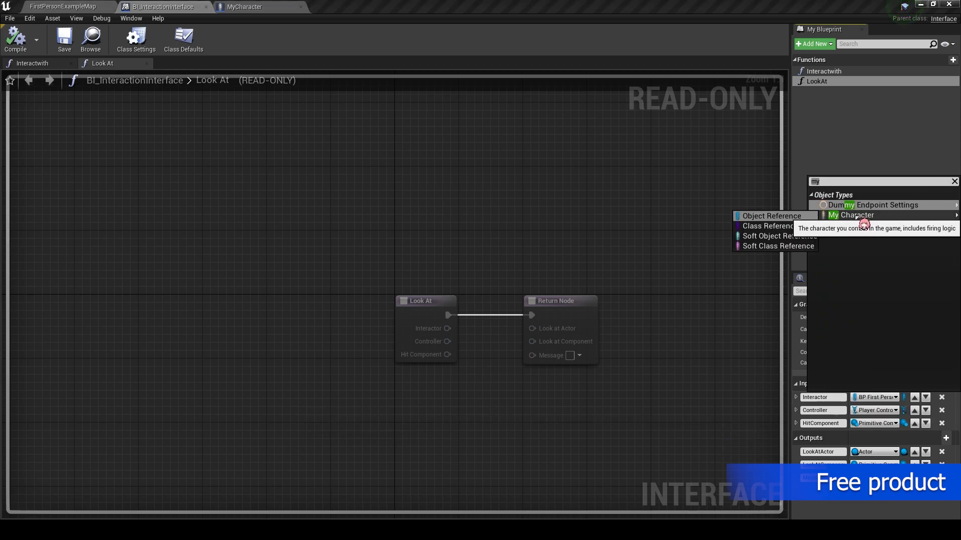
pyautogui.click(761, 216)
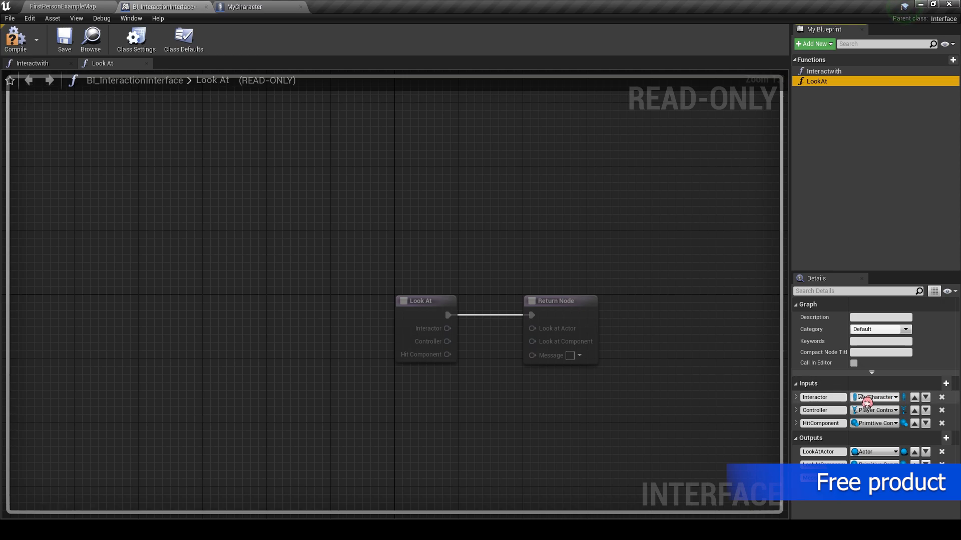
# - Set the Interactor input of the Interactwith function to a My Character object reference, and save and close the interface
pyautogui.click(851, 71)
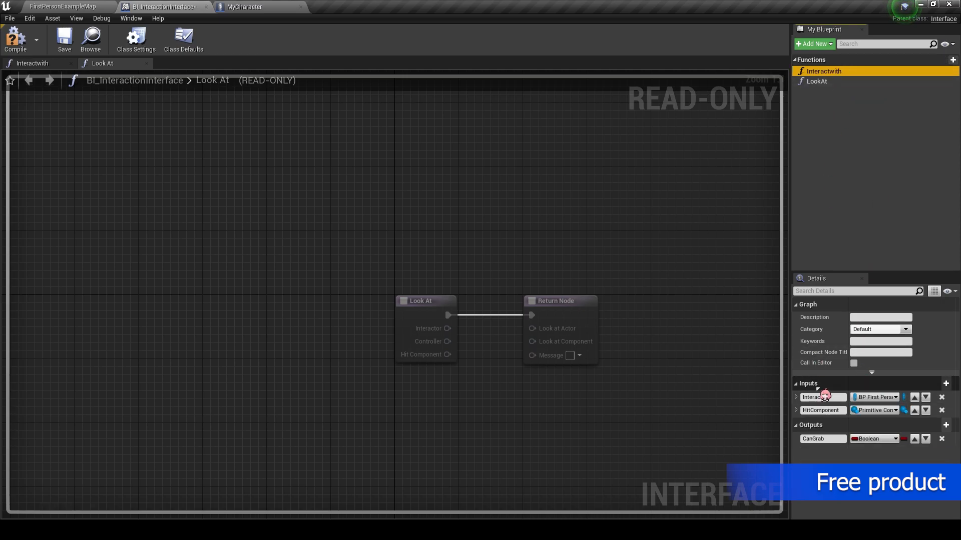
pyautogui.click(877, 398)
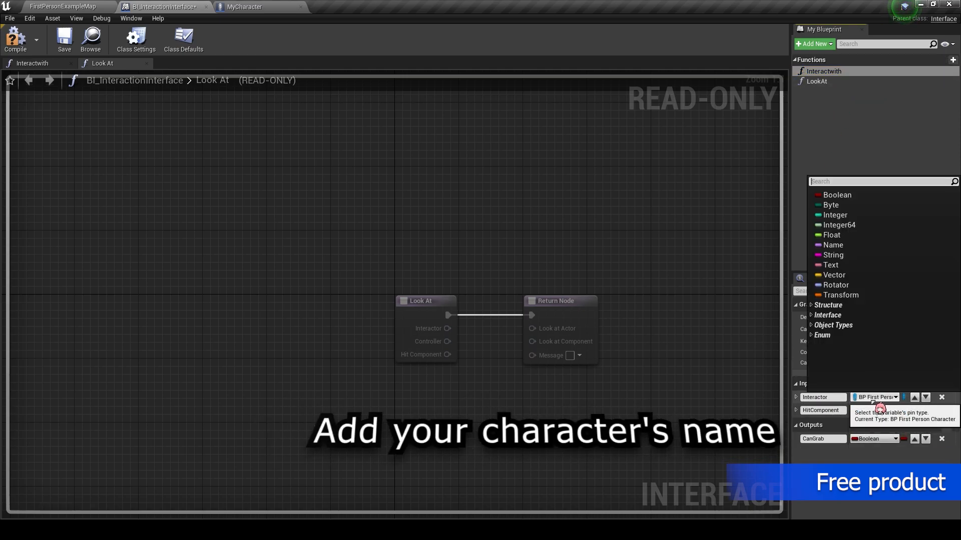
pyautogui.write('my')
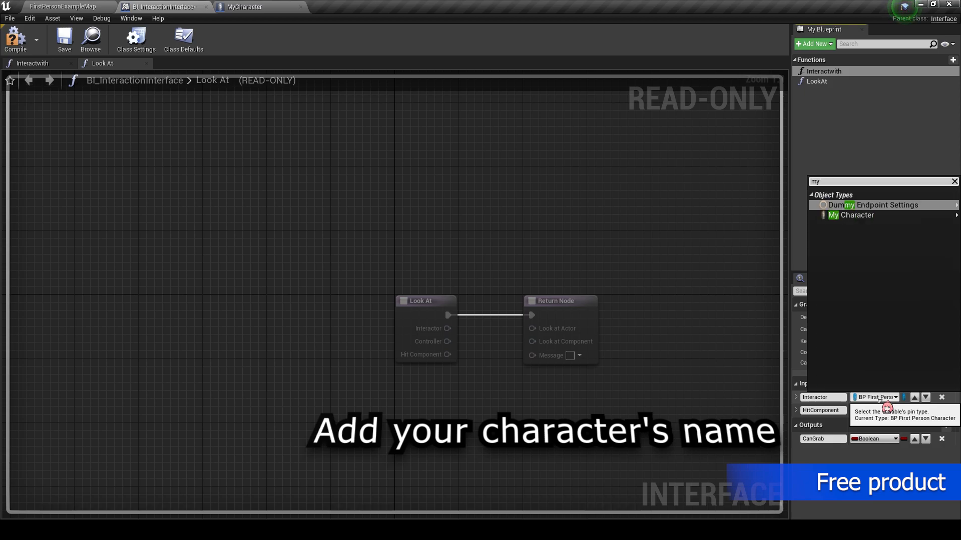
pyautogui.moveTo(851, 215)
pyautogui.click(773, 215)
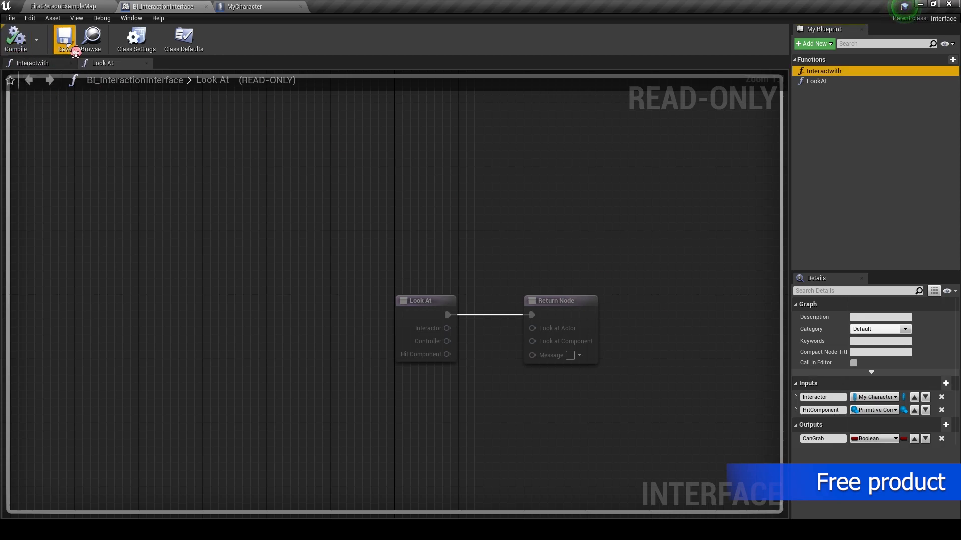
pyautogui.click(206, 7)
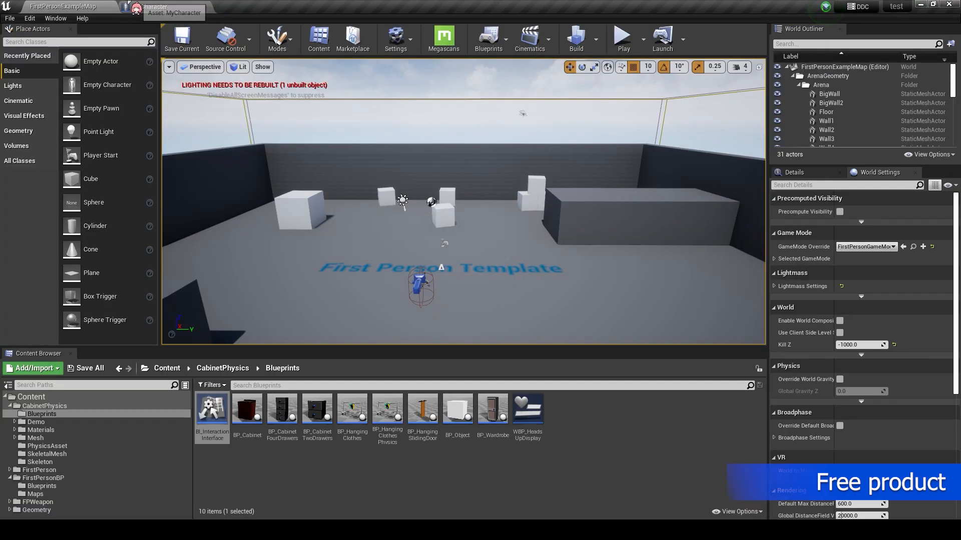
# - Open BP_FirstPersonCharacter from the Blueprints folder under CabinetPhysics, Demo, EpicContent
pyautogui.click(230, 369)
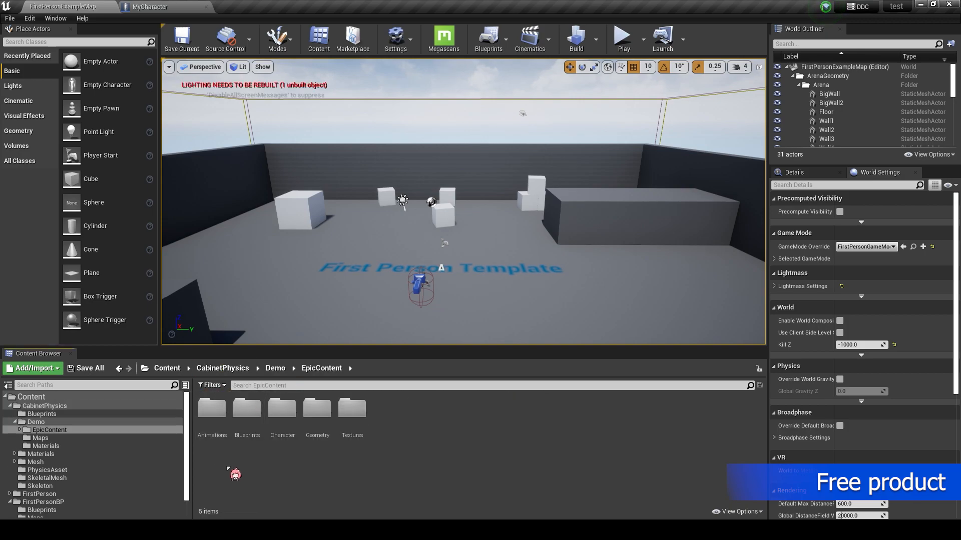
pyautogui.doubleClick(245, 434)
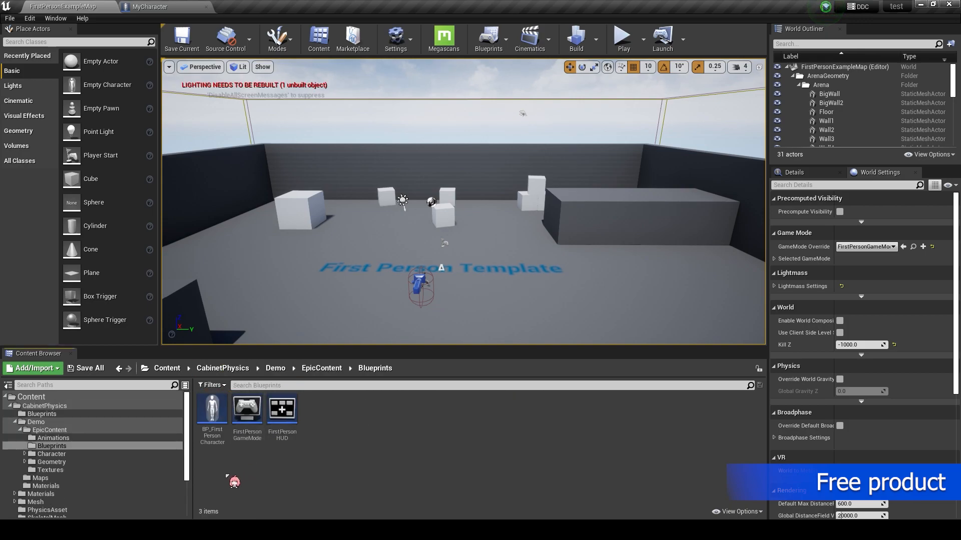
pyautogui.doubleClick(211, 420)
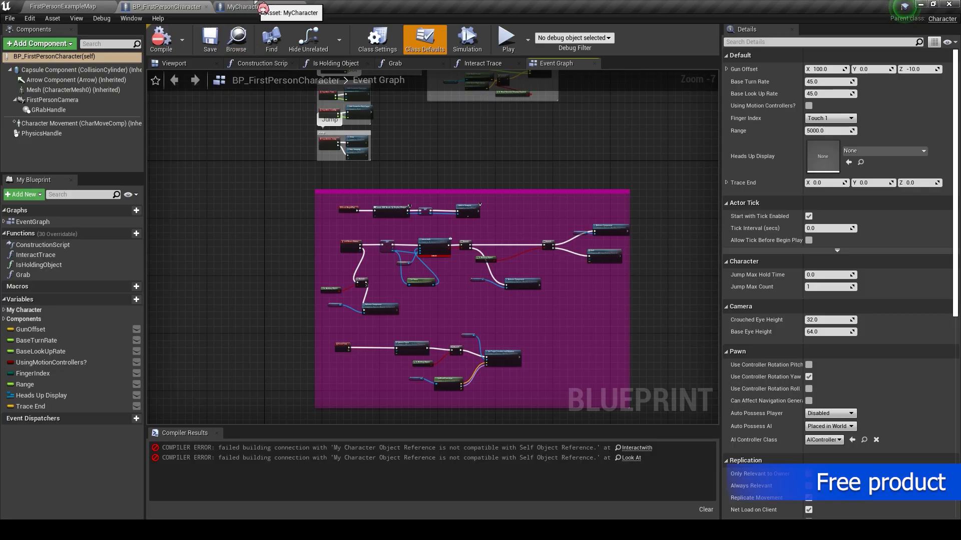
# - In MyCharacter's event graph, delete the node group that handles the HMD, motion controllers and VR_Gun
pyautogui.click(263, 8)
pyautogui.moveTo(223, 219); pyautogui.dragTo(226, 326, button='right')
pyautogui.scroll(4, 294, 252)
pyautogui.moveTo(422, 286); pyautogui.dragTo(301, 289, button='right')
pyautogui.scroll(-2, 301, 289)
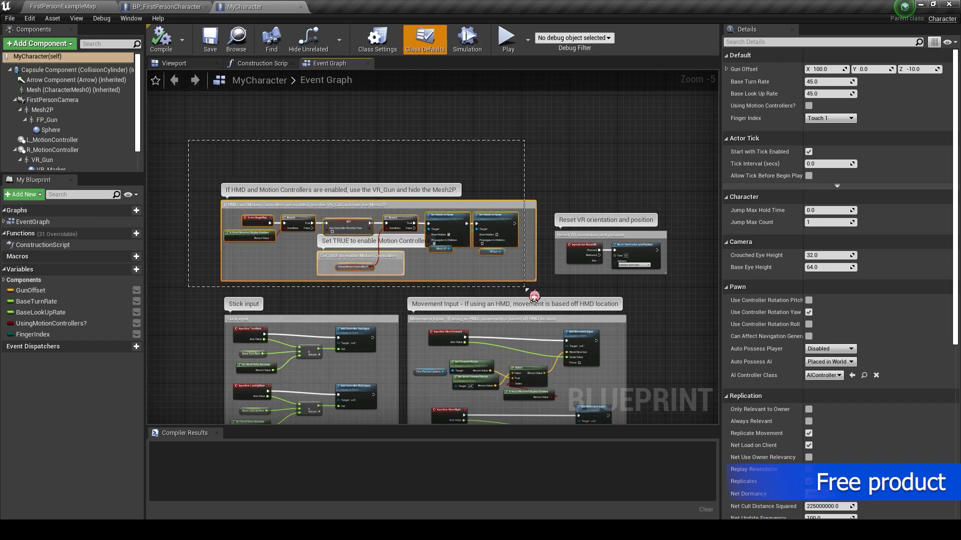
pyautogui.moveTo(527, 290); pyautogui.dragTo(527, 289)
pyautogui.press('Delete')
# - Delete the whole Spawn projectile node group, including its motion controller part, from MyCharacter's event graph
pyautogui.moveTo(389, 288); pyautogui.dragTo(414, 170, button='right')
pyautogui.moveTo(415, 352); pyautogui.dragTo(424, 99, button='right')
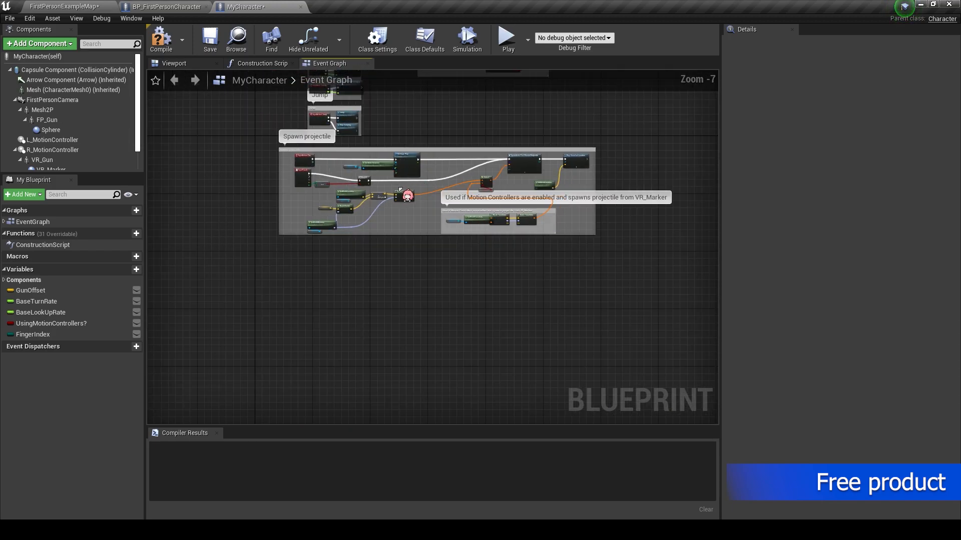
pyautogui.scroll(1, 350, 311)
pyautogui.moveTo(215, 323); pyautogui.dragTo(619, 156)
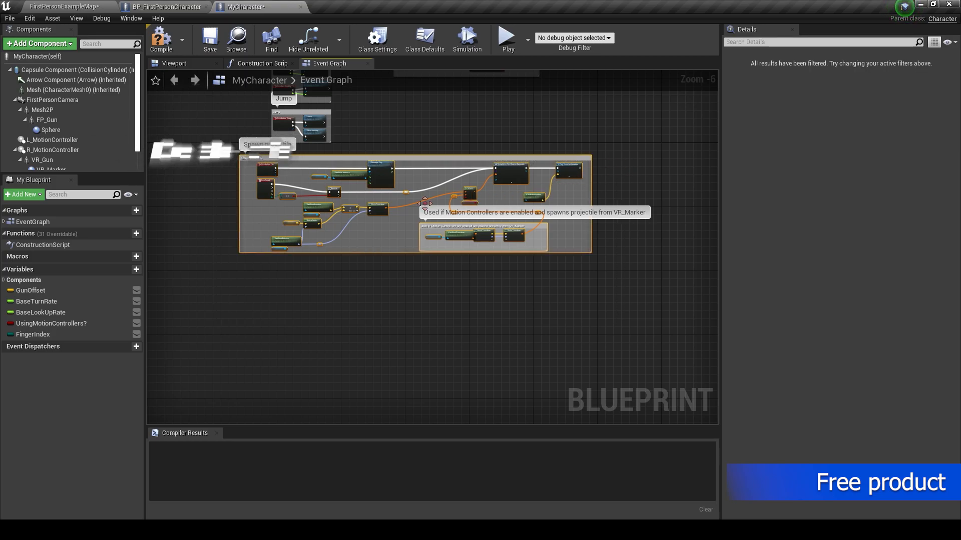
pyautogui.press('Delete')
# - Delete the Mesh2P, FP_Gun, Sphere, L_MotionController, R_MotionController, VR_Gun and VR_Marker components from MyCharacter
pyautogui.moveTo(369, 160); pyautogui.dragTo(448, 300, button='right')
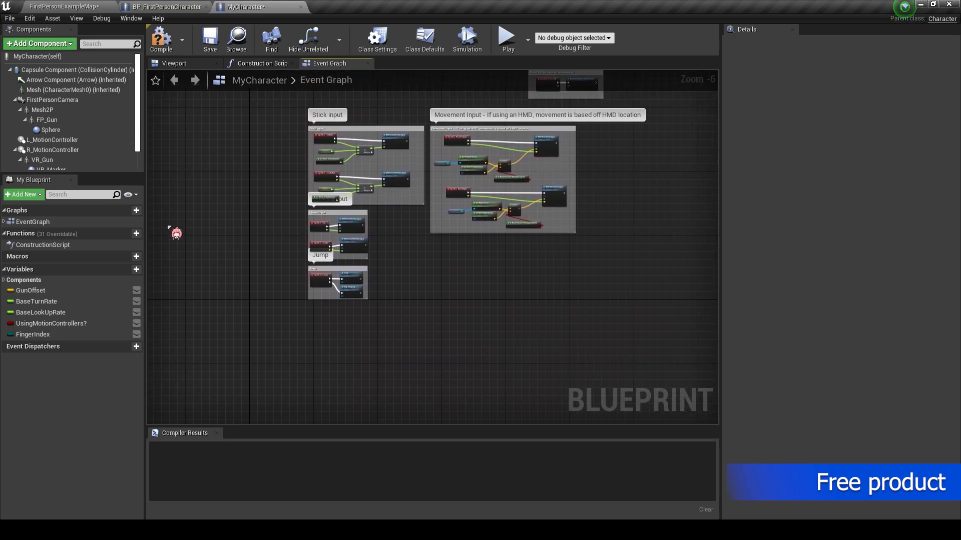
pyautogui.scroll(-2, 91, 161)
pyautogui.click(75, 150)
pyautogui.keyDown('ctrl'); pyautogui.click(72, 141); pyautogui.keyUp('ctrl')
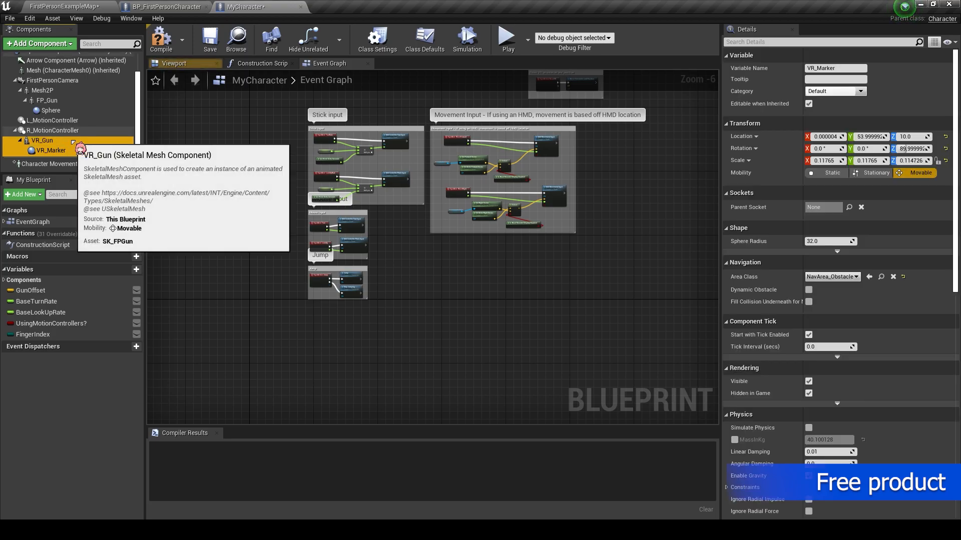
pyautogui.keyDown('ctrl'); pyautogui.click(74, 132); pyautogui.keyUp('ctrl')
pyautogui.keyDown('ctrl'); pyautogui.click(96, 120); pyautogui.keyUp('ctrl')
pyautogui.keyDown('ctrl'); pyautogui.click(97, 110); pyautogui.keyUp('ctrl')
pyautogui.keyDown('ctrl'); pyautogui.click(99, 101); pyautogui.keyUp('ctrl')
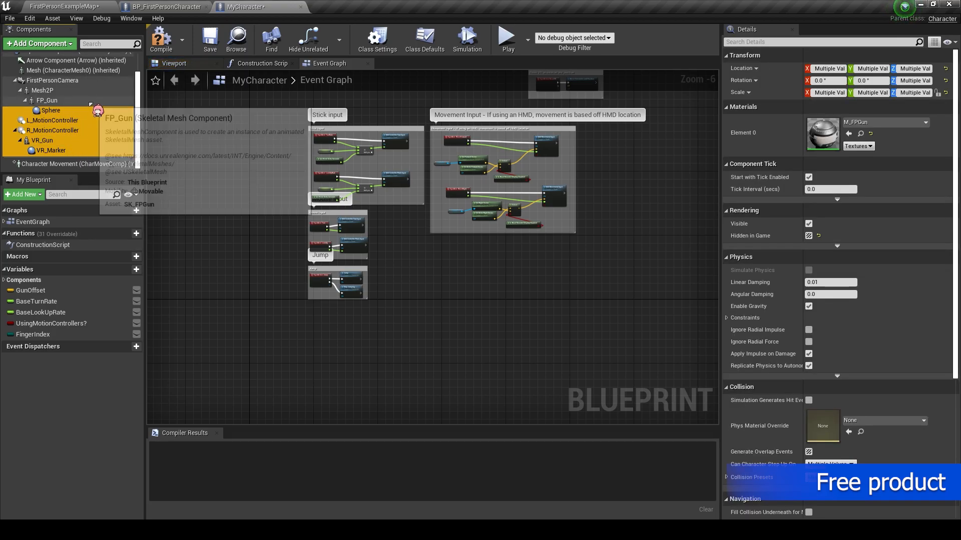
pyautogui.keyDown('ctrl'); pyautogui.click(50, 90); pyautogui.keyUp('ctrl')
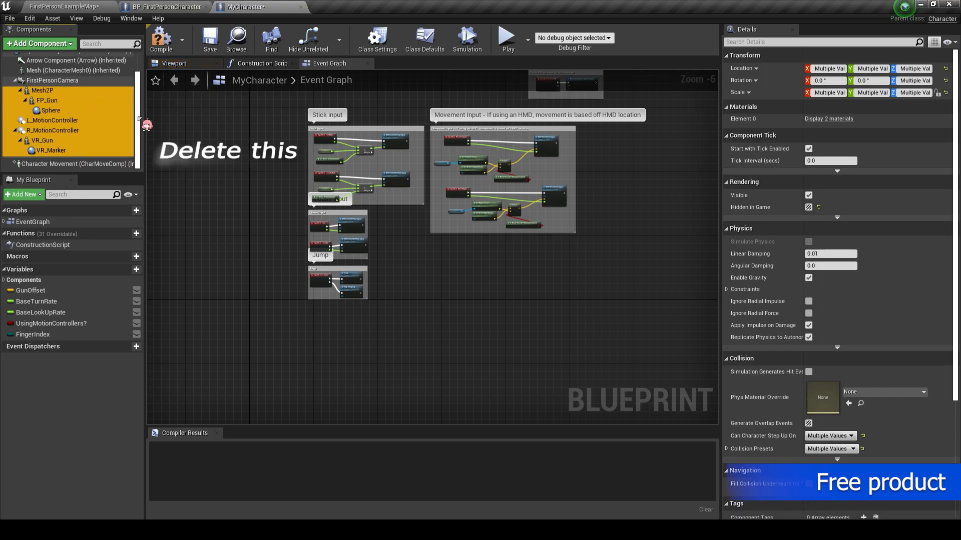
pyautogui.press('Delete')
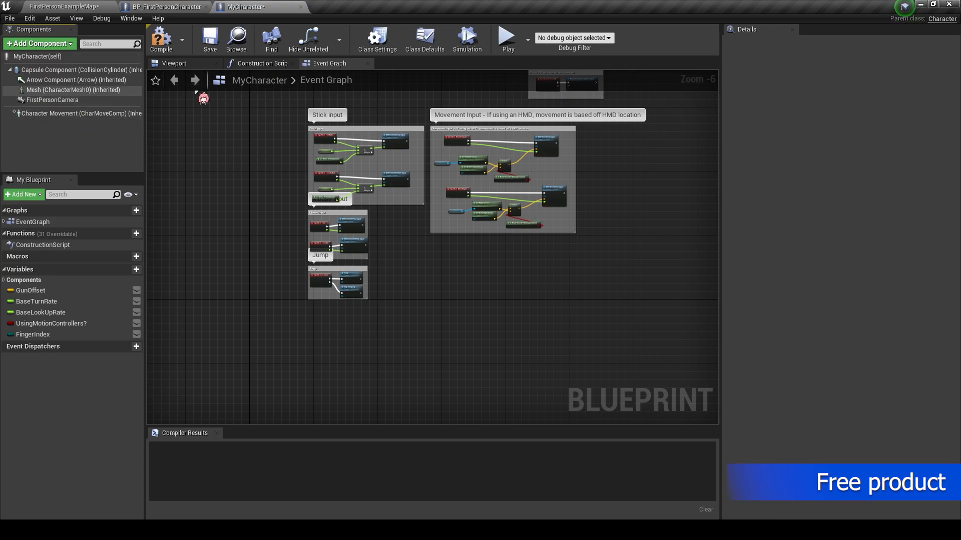
# - Copy the GRabHandle component from BP_FirstPersonCharacter into MyCharacter and attach it to FirstPersonCamera
pyautogui.click(174, 13)
pyautogui.click(65, 110)
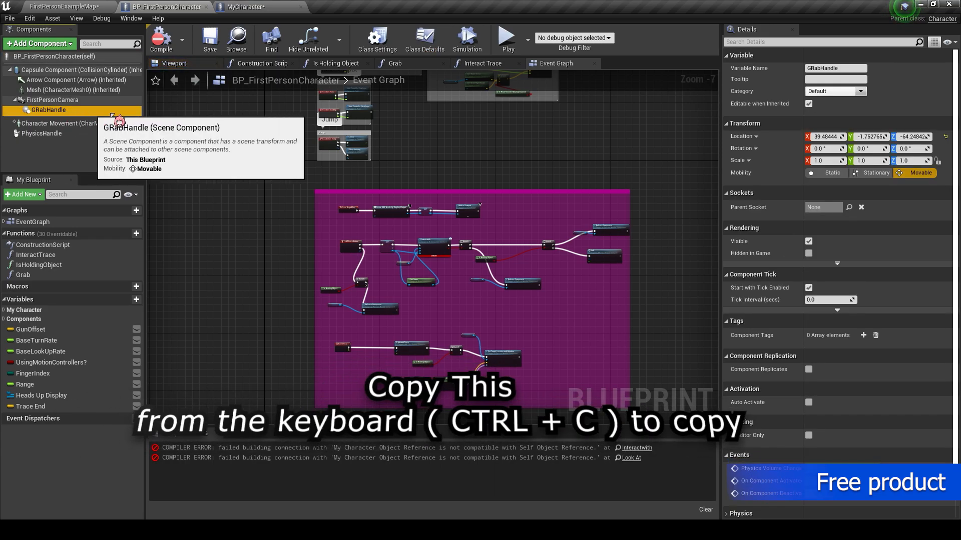
pyautogui.click(245, 6)
pyautogui.hotkey('ctrl', 'v')
pyautogui.moveTo(81, 110); pyautogui.dragTo(62, 100)
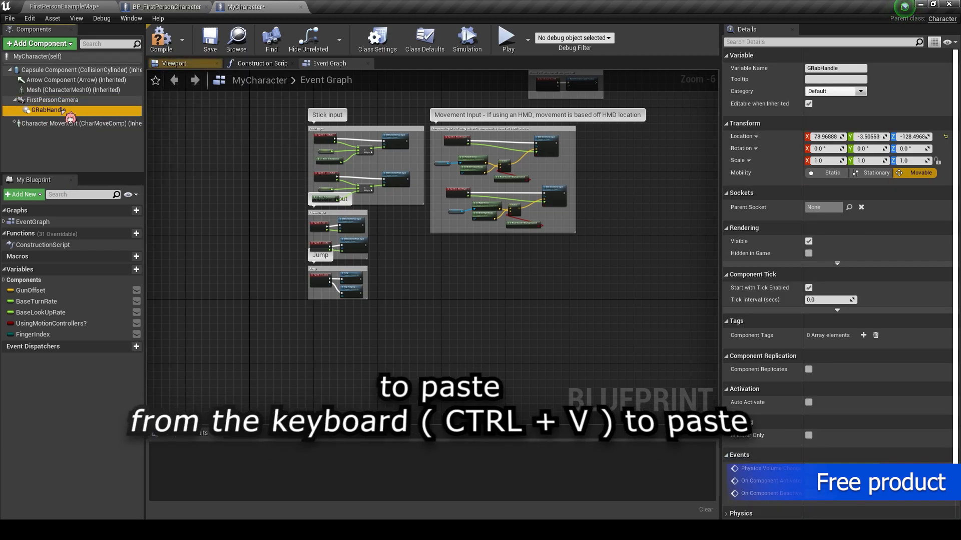
pyautogui.click(96, 144)
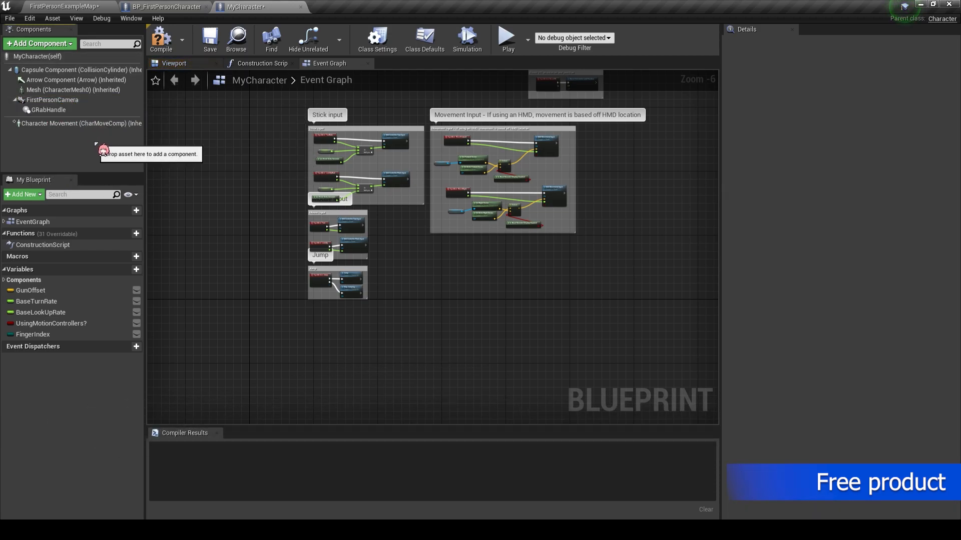
# - Copy the PhysicsHandle component from BP_FirstPersonCharacter into MyCharacter
pyautogui.click(161, 6)
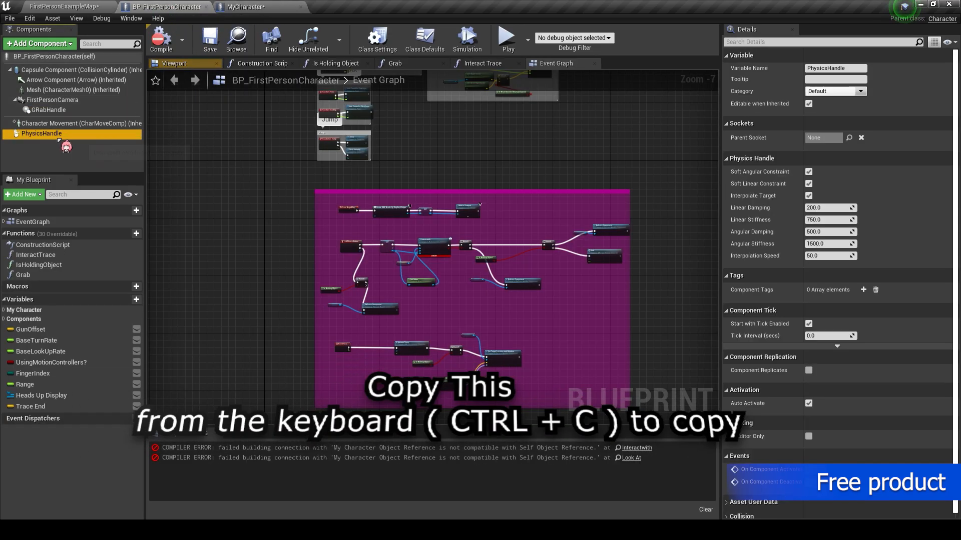
pyautogui.hotkey('ctrl', 'c')
pyautogui.click(245, 7)
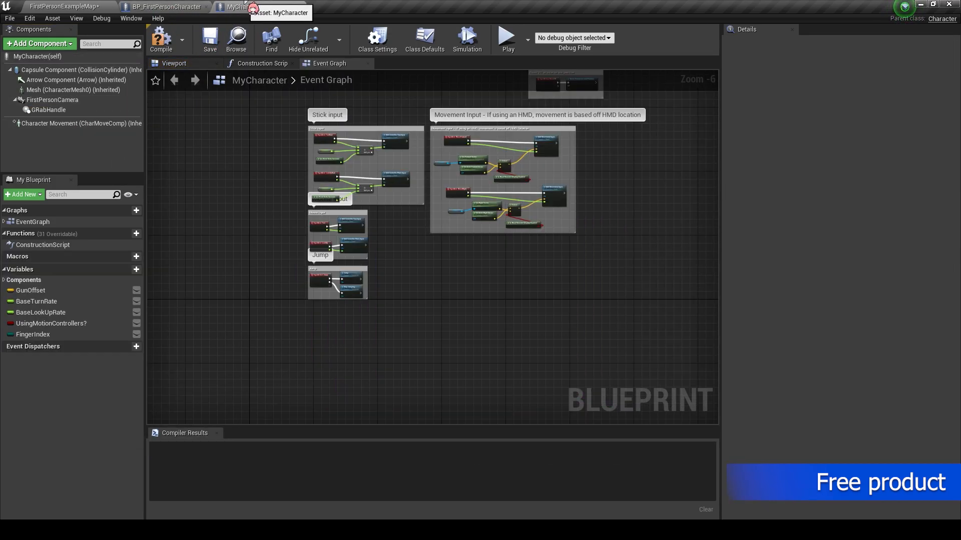
pyautogui.hotkey('ctrl', 'v')
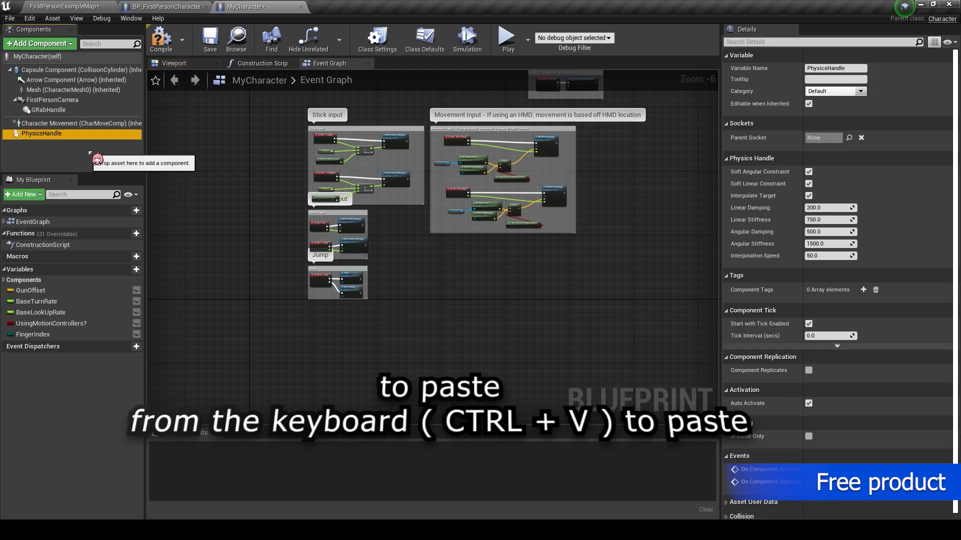
# - Copy the LookAtComponent variable from BP_FirstPersonCharacter into MyCharacter
pyautogui.click(187, 7)
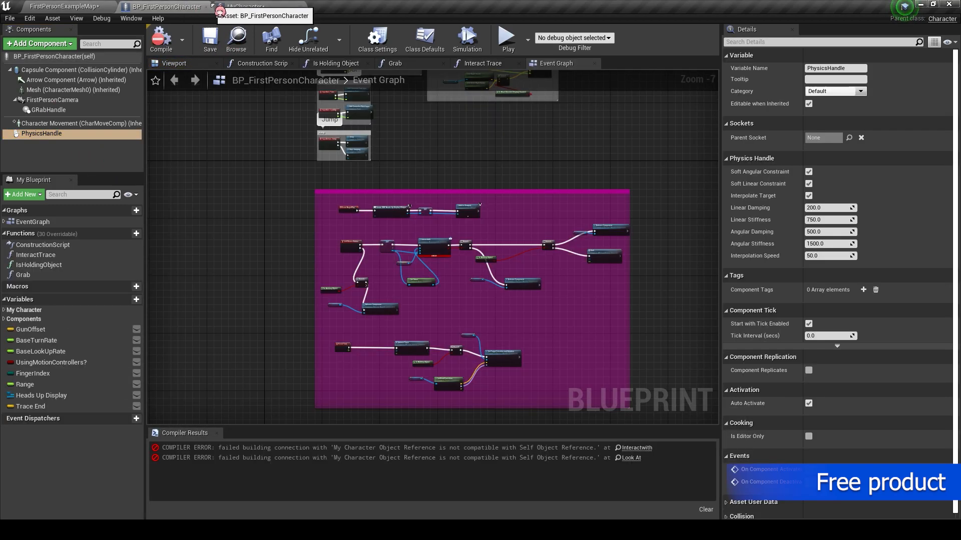
pyautogui.click(6, 320)
pyautogui.click(70, 350)
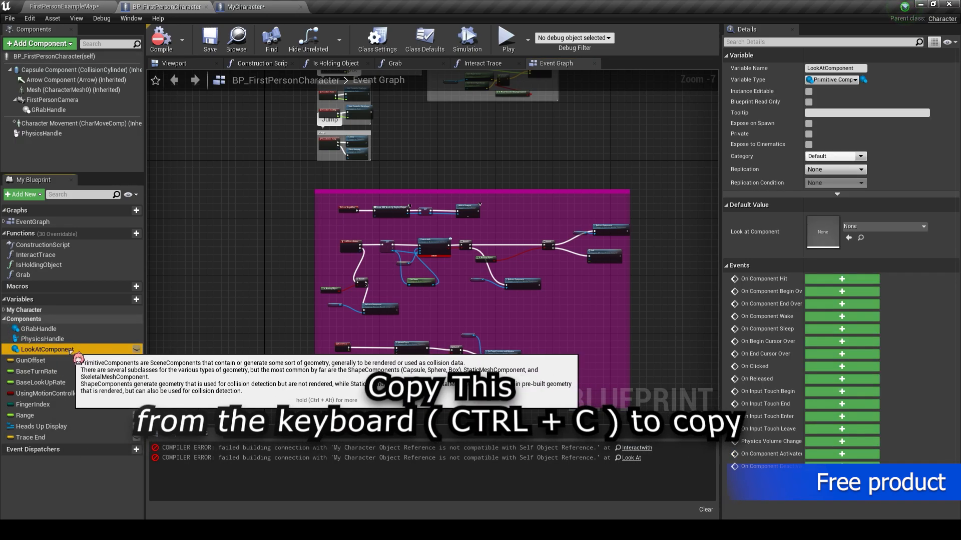
pyautogui.click(267, 7)
pyautogui.hotkey('ctrl', 'v')
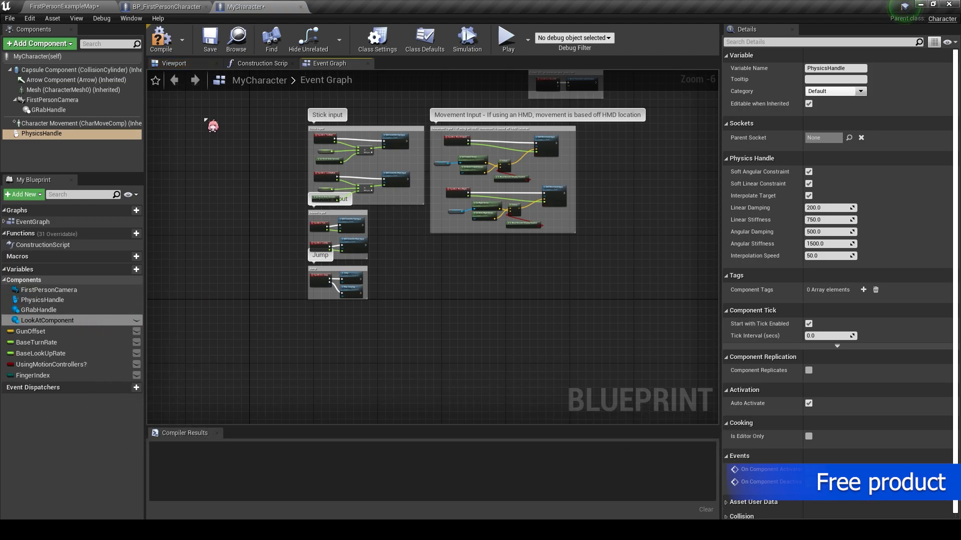
# - Copy the Range float variable from BP_FirstPersonCharacter into MyCharacter
pyautogui.click(172, 7)
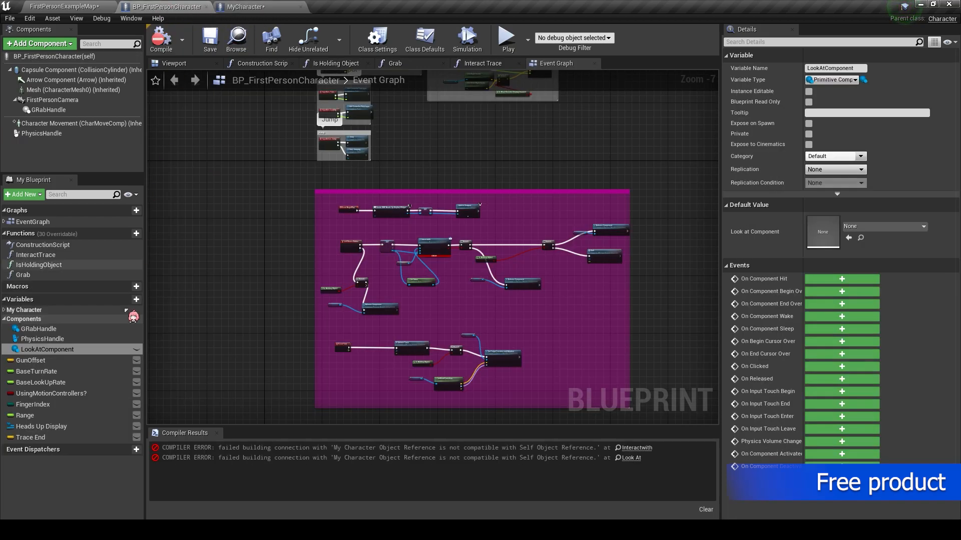
pyautogui.click(69, 417)
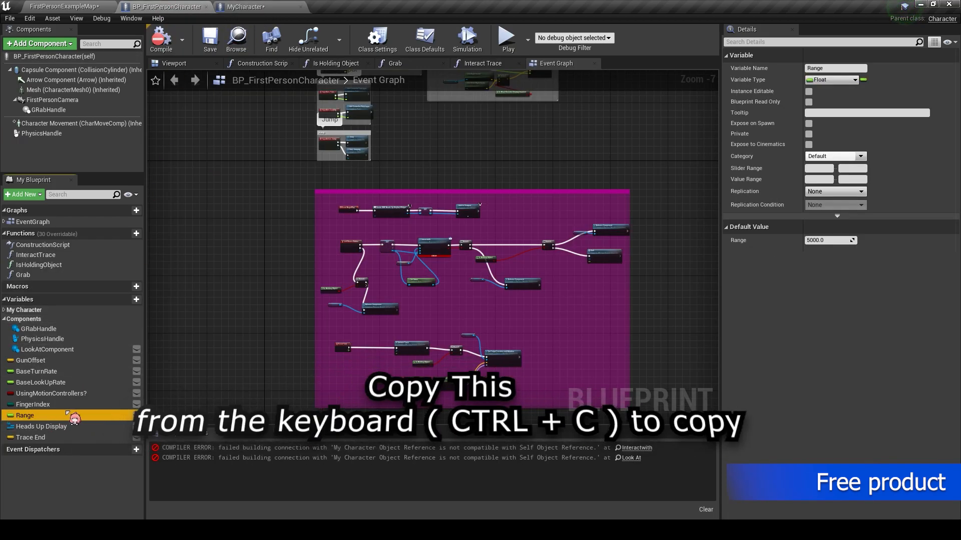
pyautogui.hotkey('ctrl', 'c')
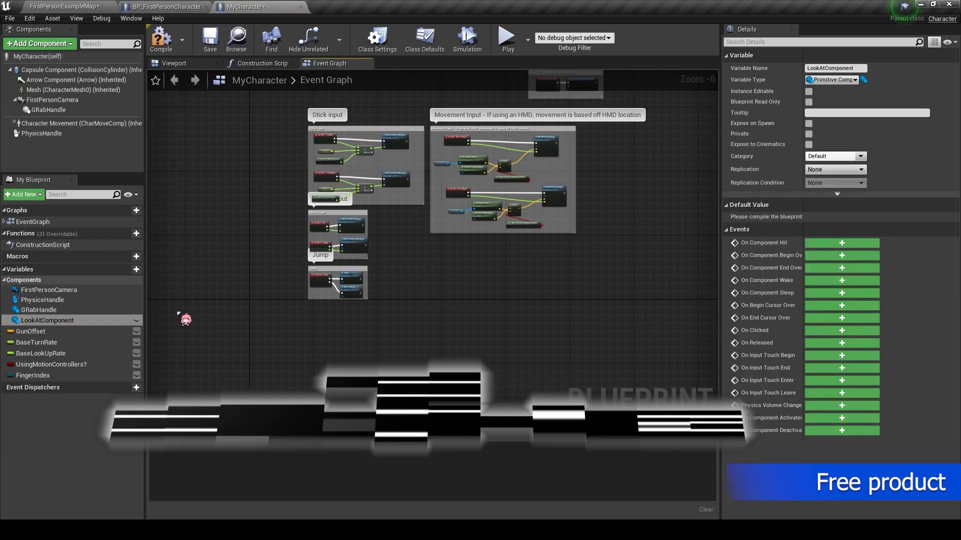
pyautogui.hotkey('ctrl', 'v')
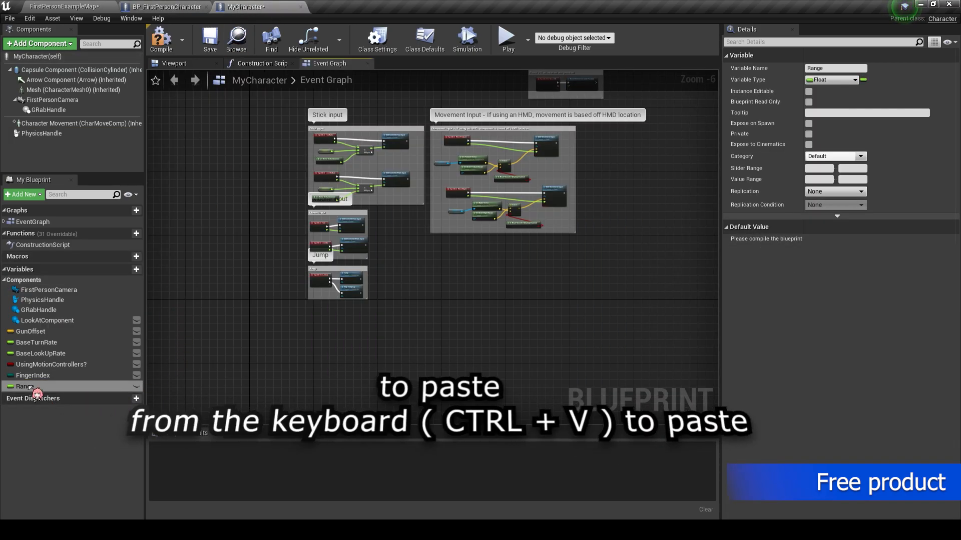
# - Copy the Heads Up Display and Trace End variables from BP_FirstPersonCharacter into MyCharacter
pyautogui.click(167, 6)
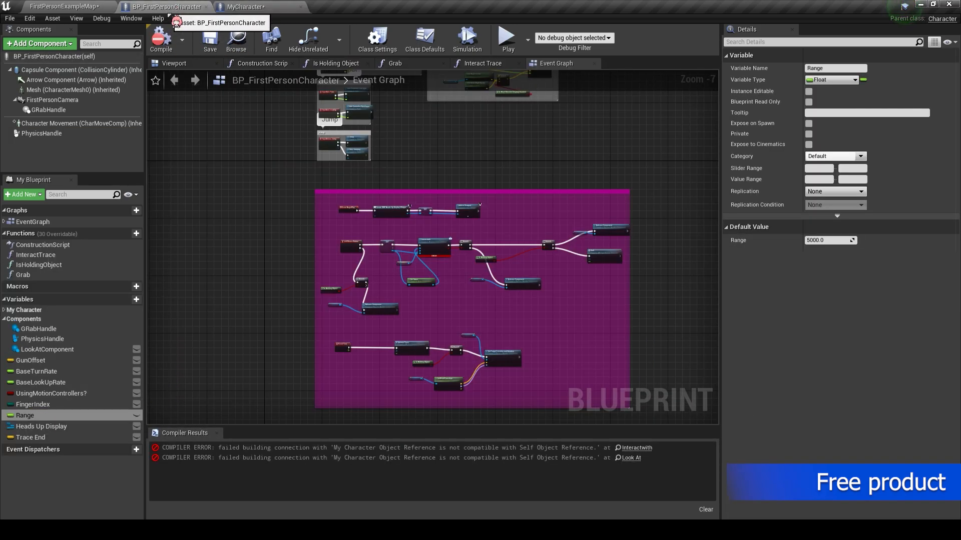
pyautogui.click(64, 427)
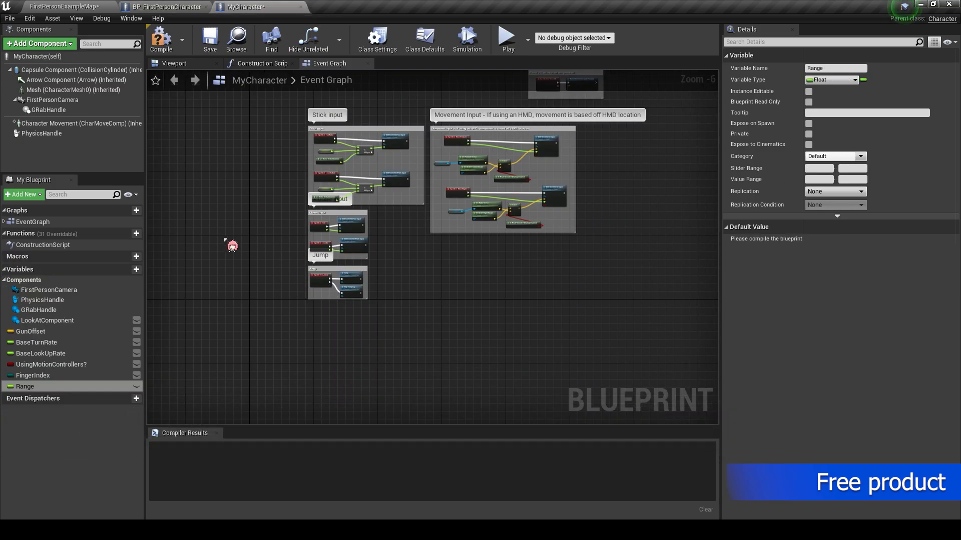
pyautogui.hotkey('ctrl', 'v')
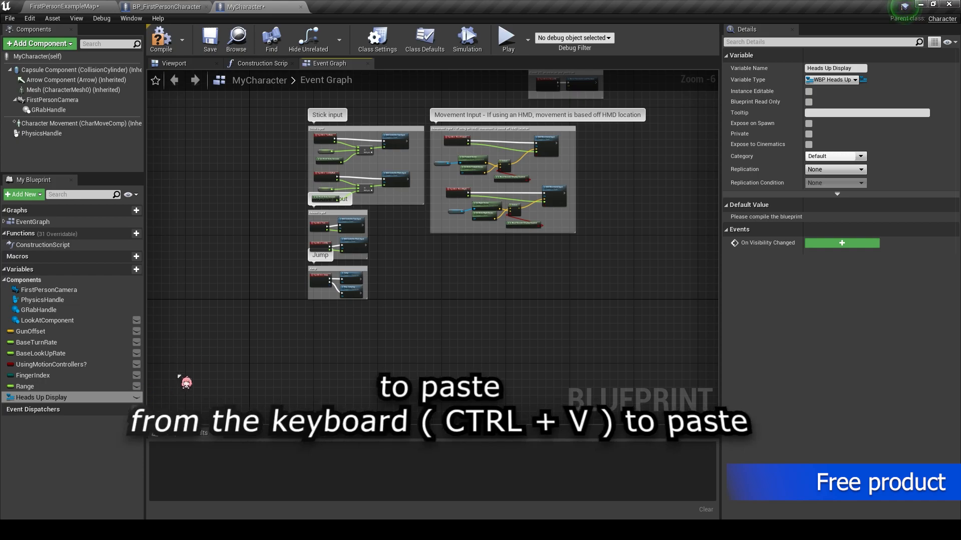
pyautogui.click(167, 9)
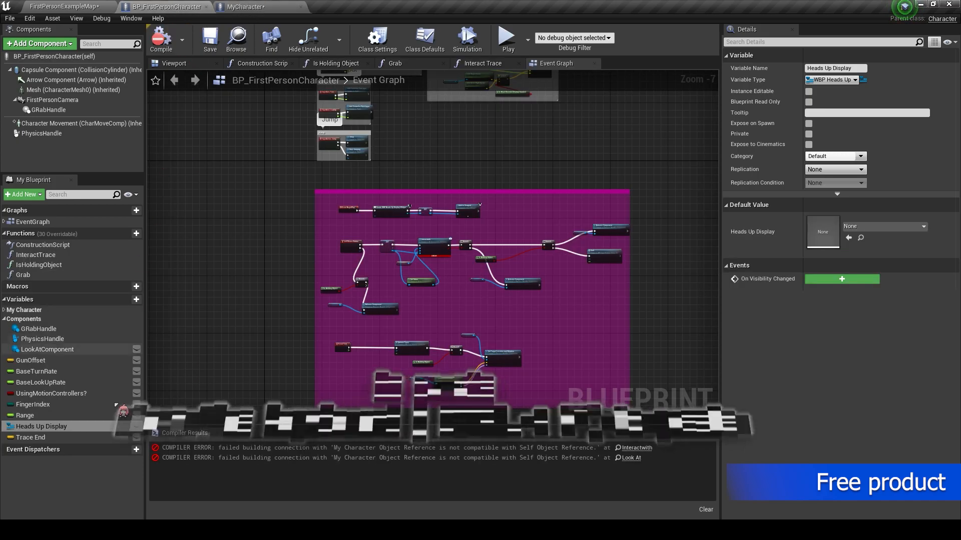
pyautogui.click(76, 438)
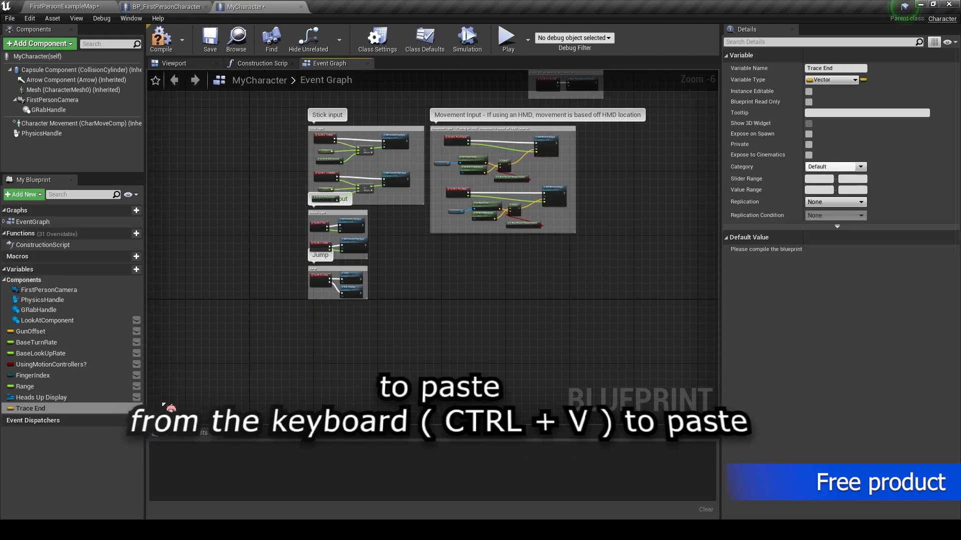
# - Copy the IsHoldingObject function from BP_FirstPersonCharacter into MyCharacter, keeping its name
pyautogui.click(172, 9)
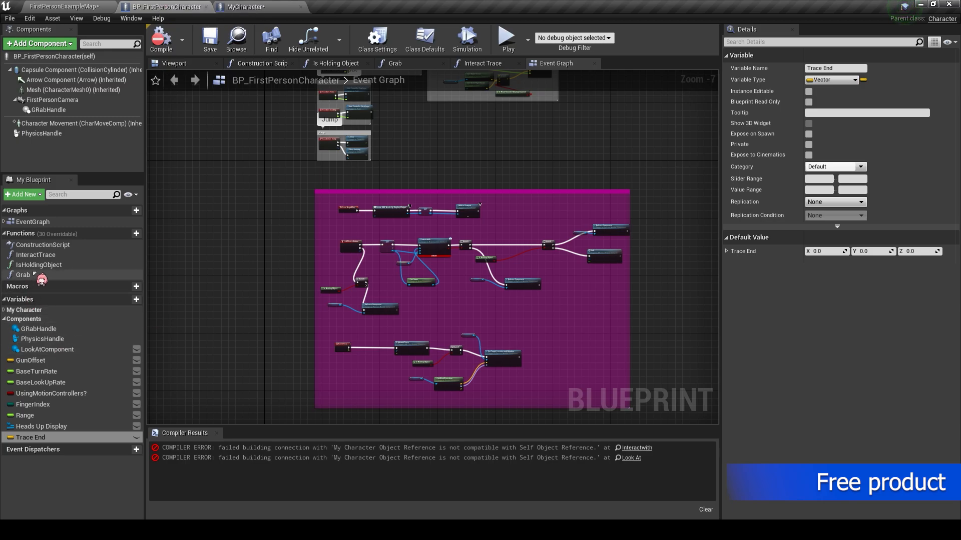
pyautogui.click(65, 265)
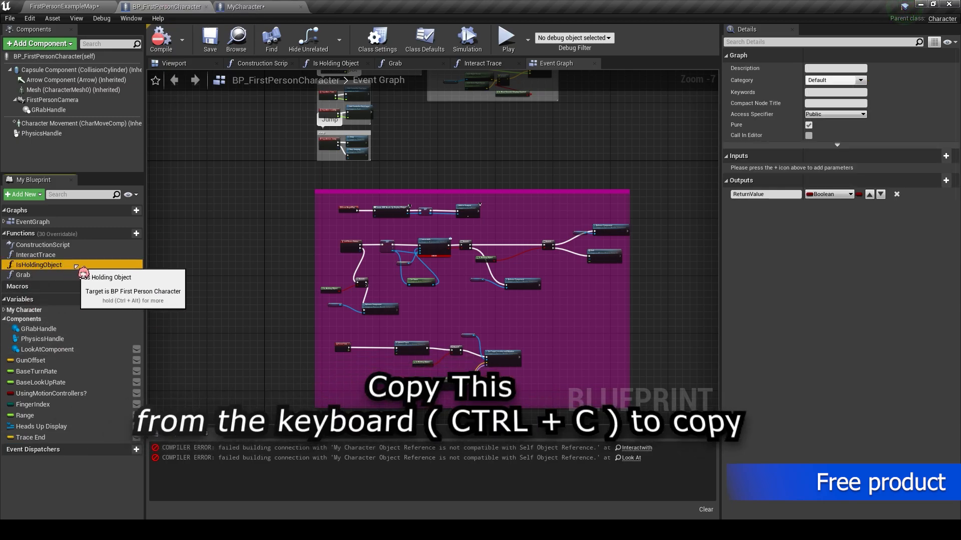
pyautogui.click(246, 7)
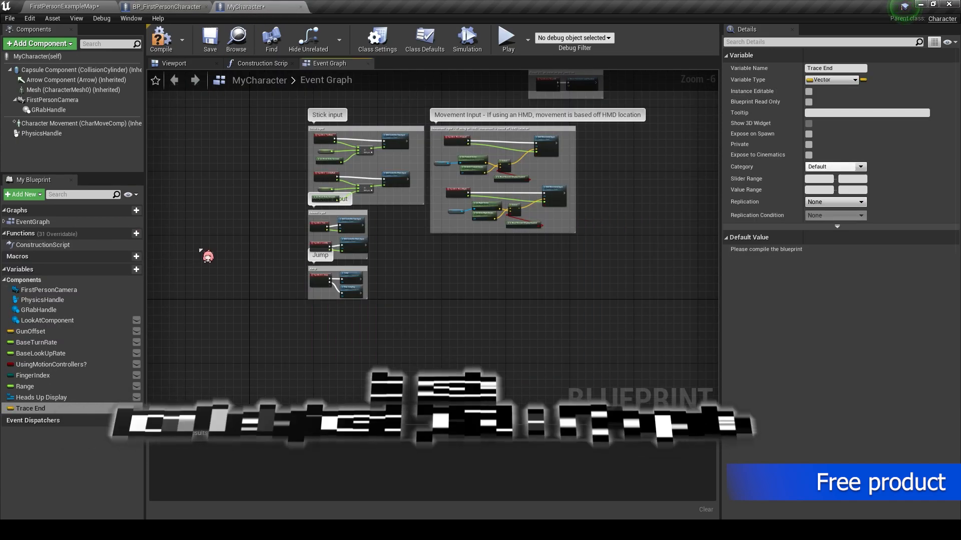
pyautogui.hotkey('ctrl', 'v')
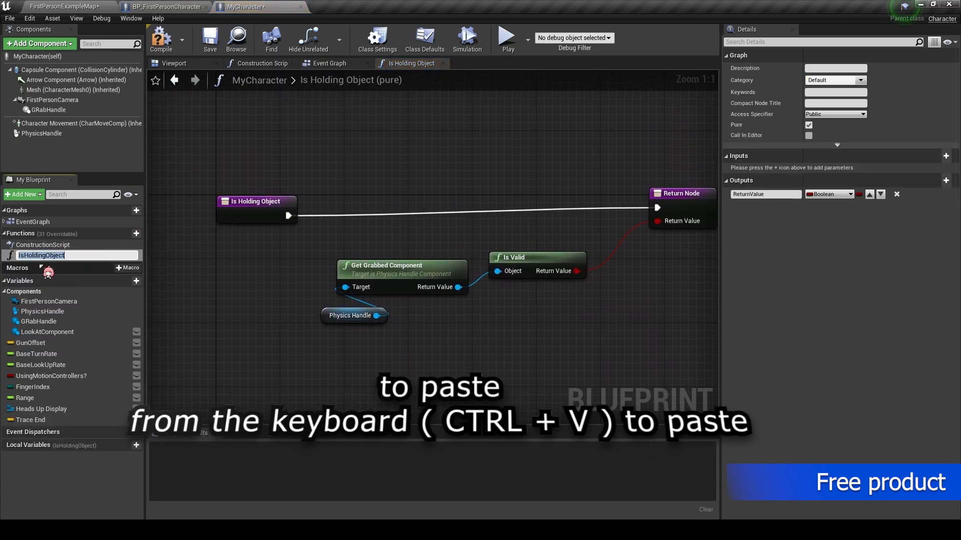
pyautogui.press('Return')
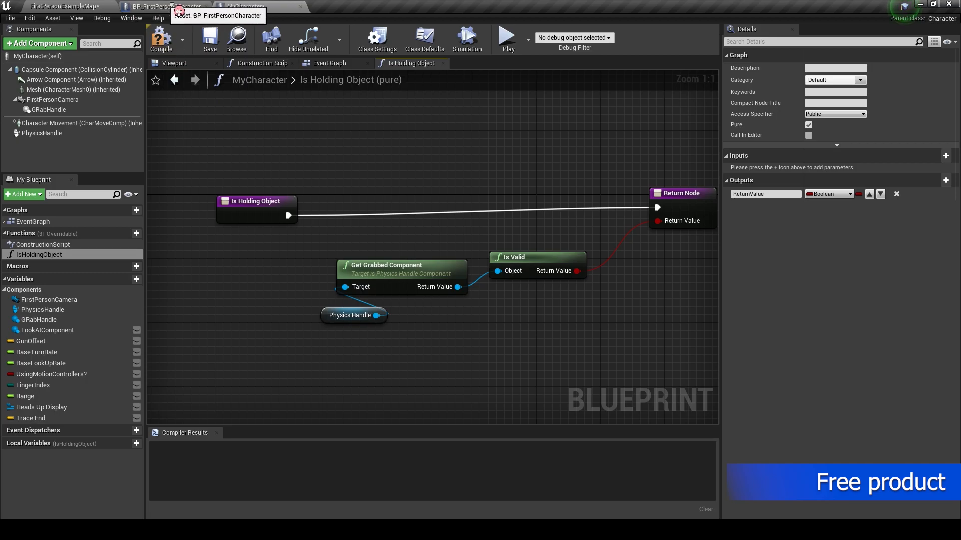
# - Copy the Grab function from BP_FirstPersonCharacter into MyCharacter
pyautogui.click(179, 7)
pyautogui.click(50, 275)
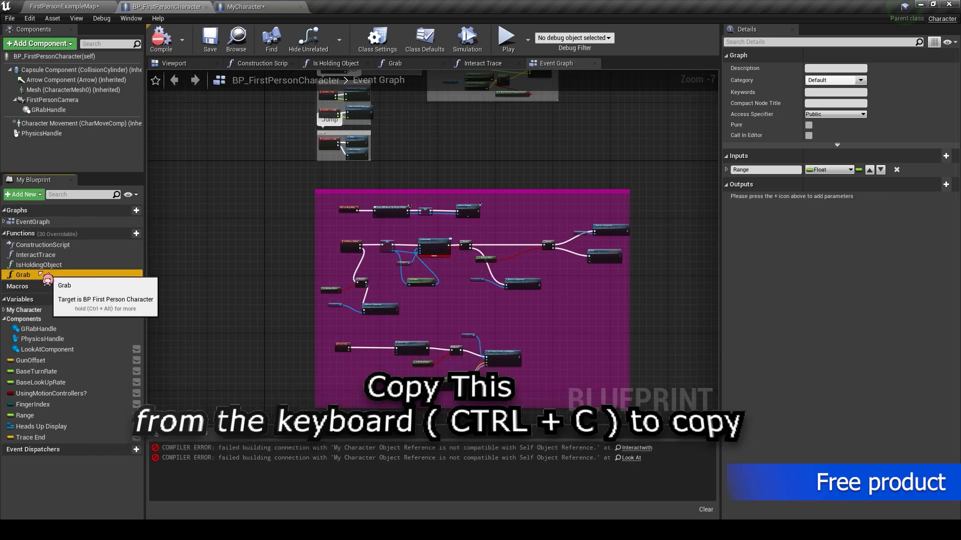
pyautogui.click(257, 7)
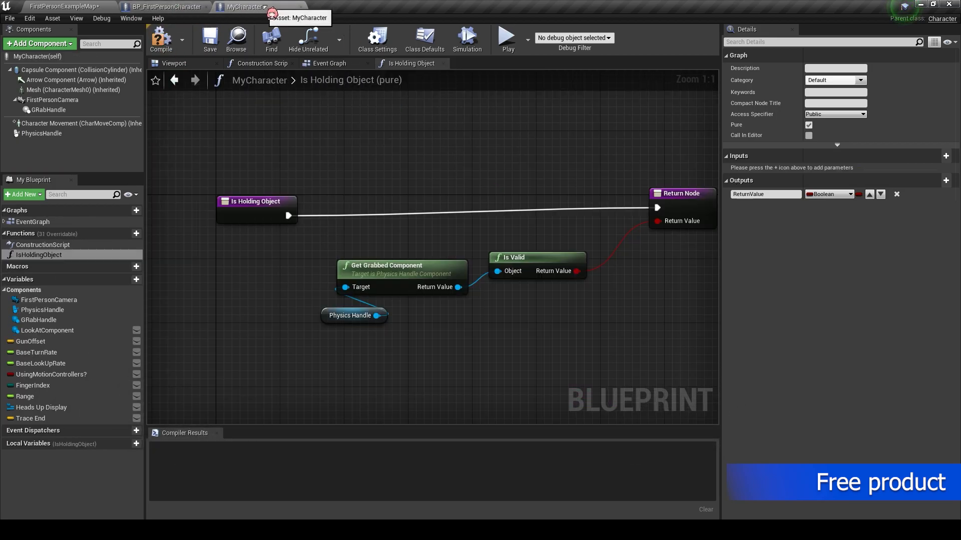
pyautogui.hotkey('ctrl', 'v')
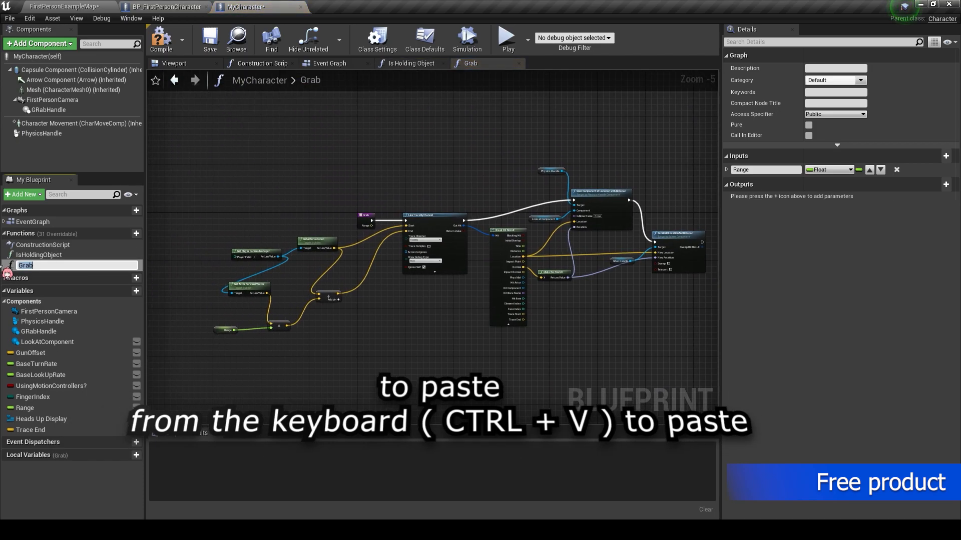
# - Copy the InteractTrace function from BP_FirstPersonCharacter into MyCharacter, keeping its name
pyautogui.click(181, 8)
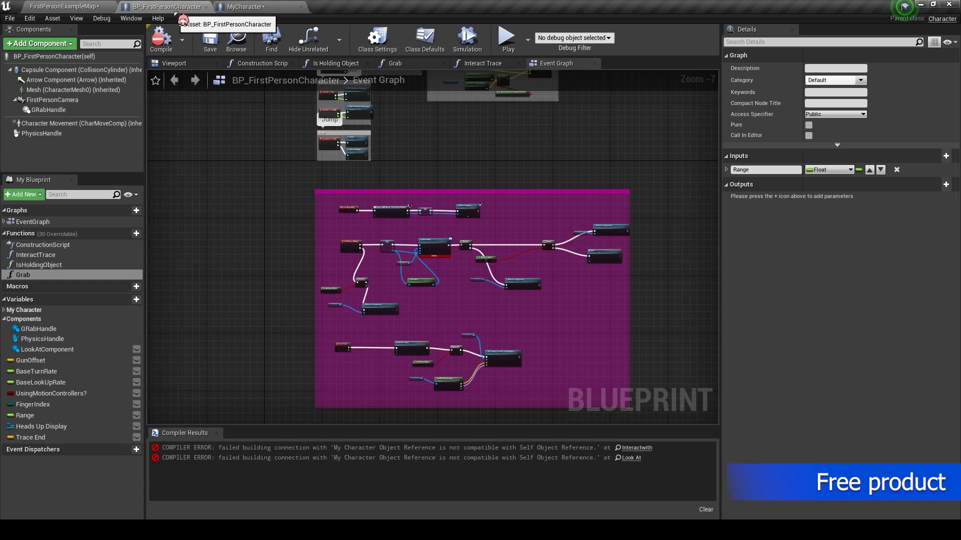
pyautogui.click(75, 255)
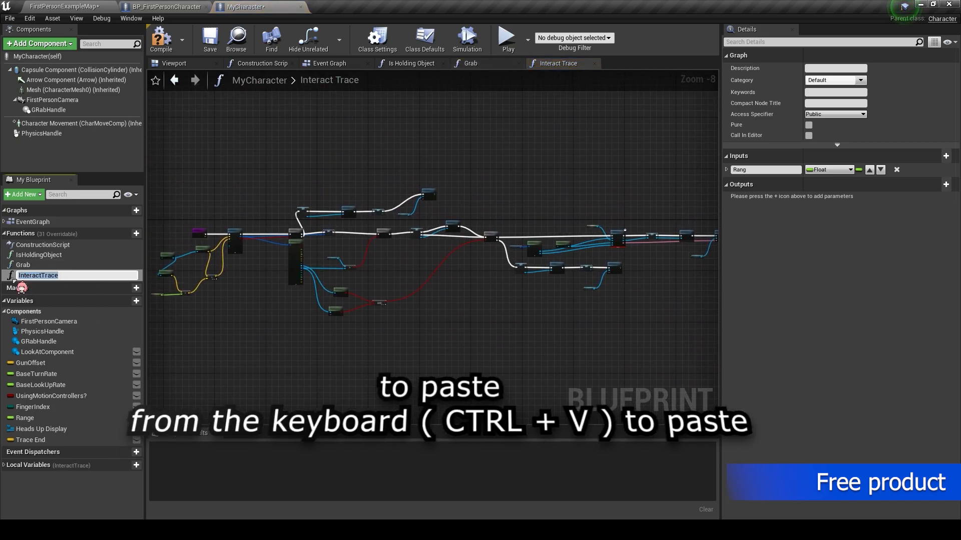
pyautogui.click(244, 169)
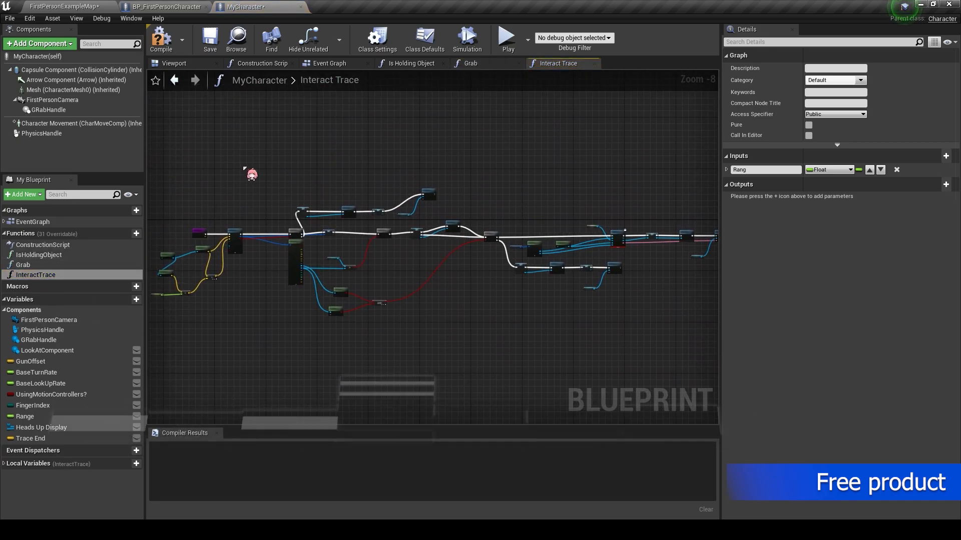
# - Delete the faulty AttachComponentToComponent node from MyCharacter's construction script, and compile and save the blueprint
pyautogui.click(167, 43)
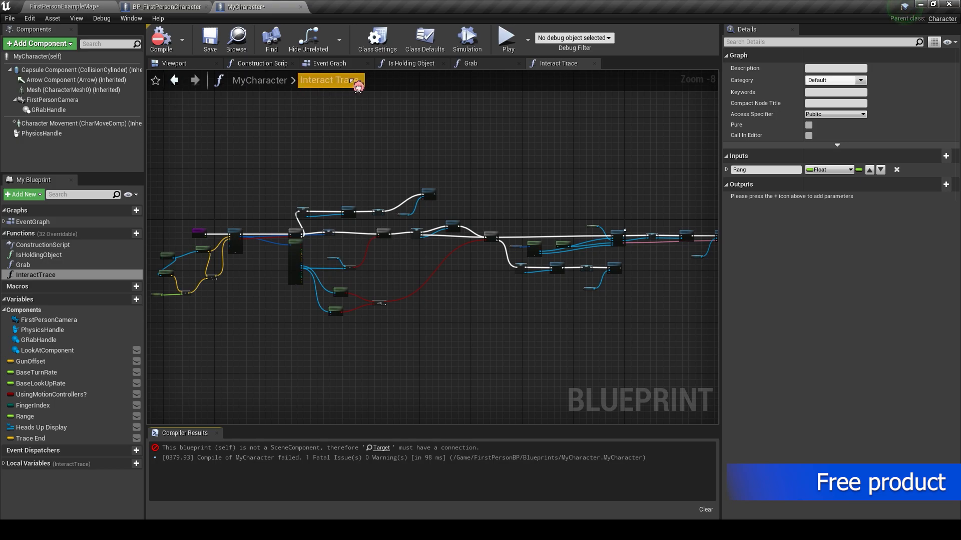
pyautogui.click(330, 64)
pyautogui.moveTo(494, 298); pyautogui.dragTo(481, 373, button='right')
pyautogui.click(256, 65)
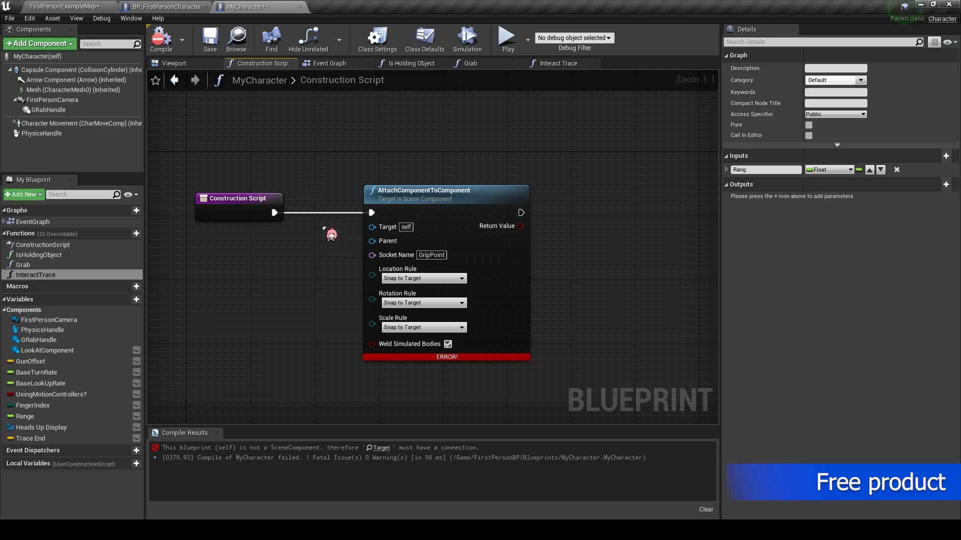
pyautogui.click(422, 230)
pyautogui.press('Delete')
pyautogui.click(161, 39)
pyautogui.click(210, 44)
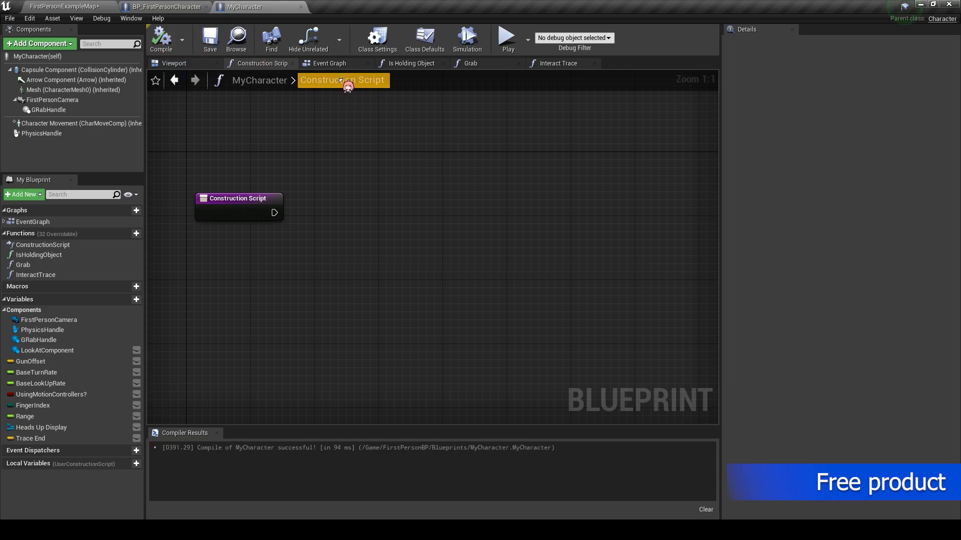
# - Copy the whole magenta comment group with its nodes from BP_FirstPersonCharacter's event graph and place it below the Jump group in MyCharacter's event graph
pyautogui.click(333, 64)
pyautogui.moveTo(287, 290); pyautogui.dragTo(242, 169, button='right')
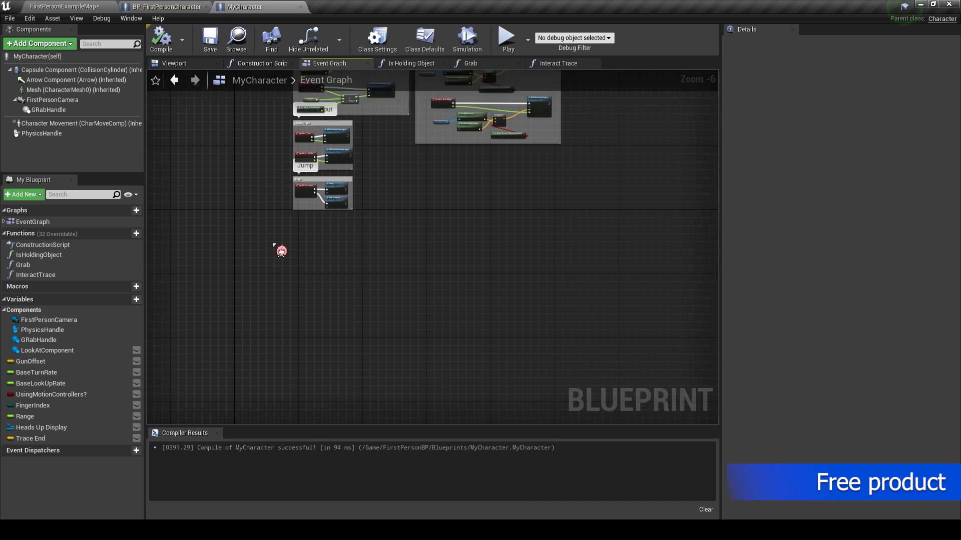
pyautogui.click(171, 11)
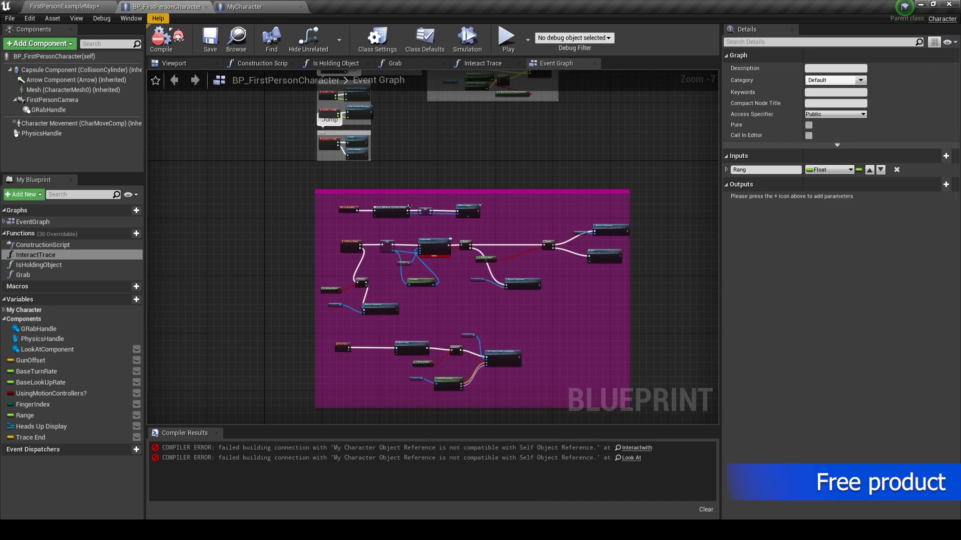
pyautogui.moveTo(223, 126); pyautogui.dragTo(628, 361)
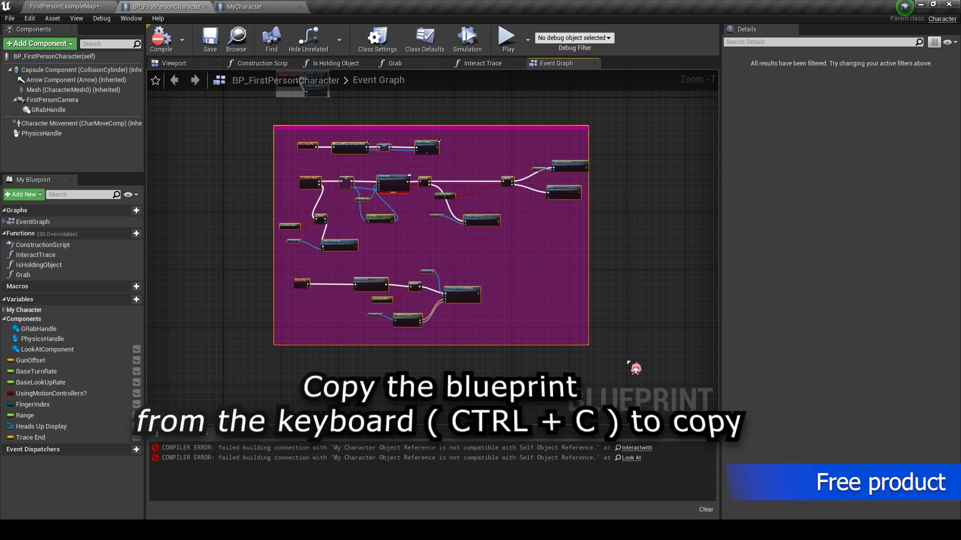
pyautogui.click(264, 8)
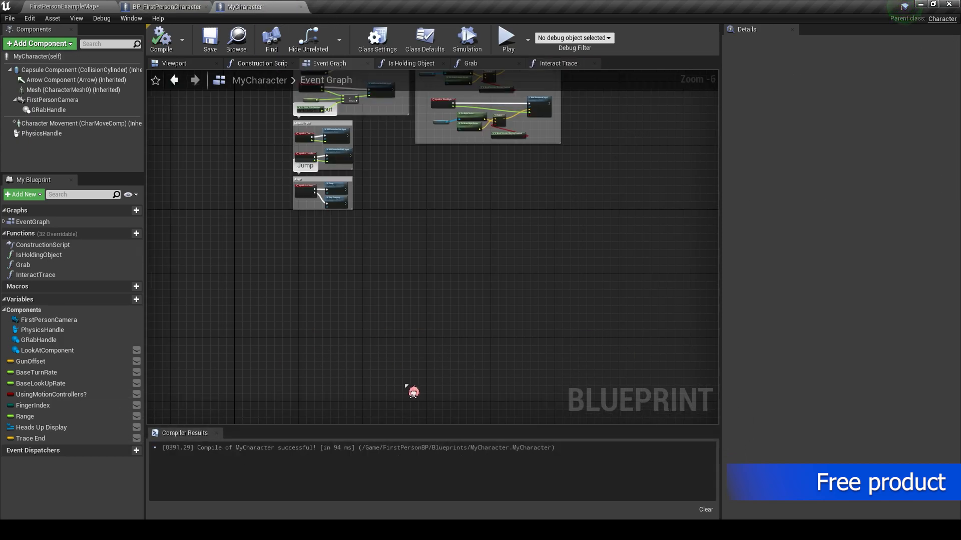
pyautogui.moveTo(414, 392); pyautogui.dragTo(356, 343, button='right')
pyautogui.hotkey('ctrl', 'v')
pyautogui.moveTo(330, 239); pyautogui.dragTo(370, 115)
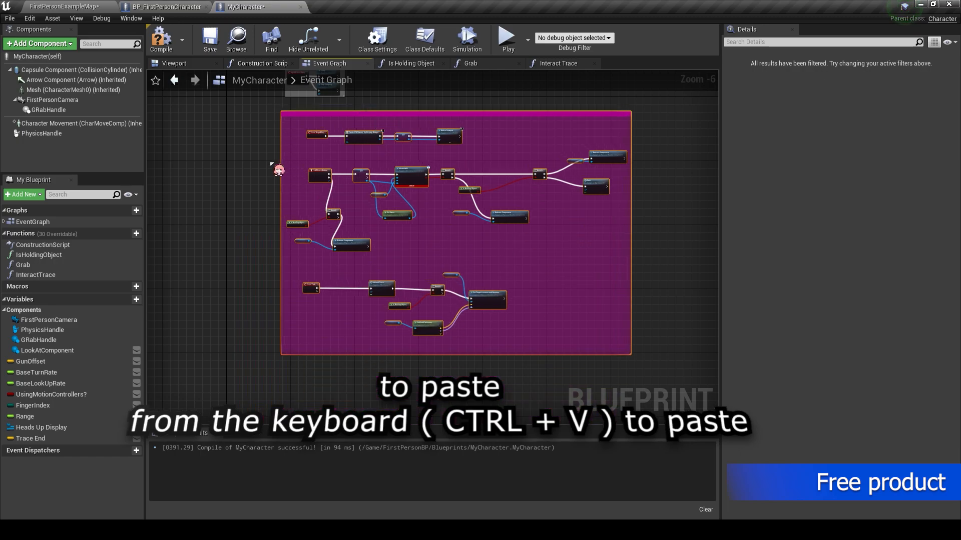
pyautogui.moveTo(271, 184); pyautogui.dragTo(265, 230, button='right')
pyautogui.scroll(3, 302, 229)
pyautogui.moveTo(301, 161); pyautogui.dragTo(274, 220, button='right')
pyautogui.click(336, 211)
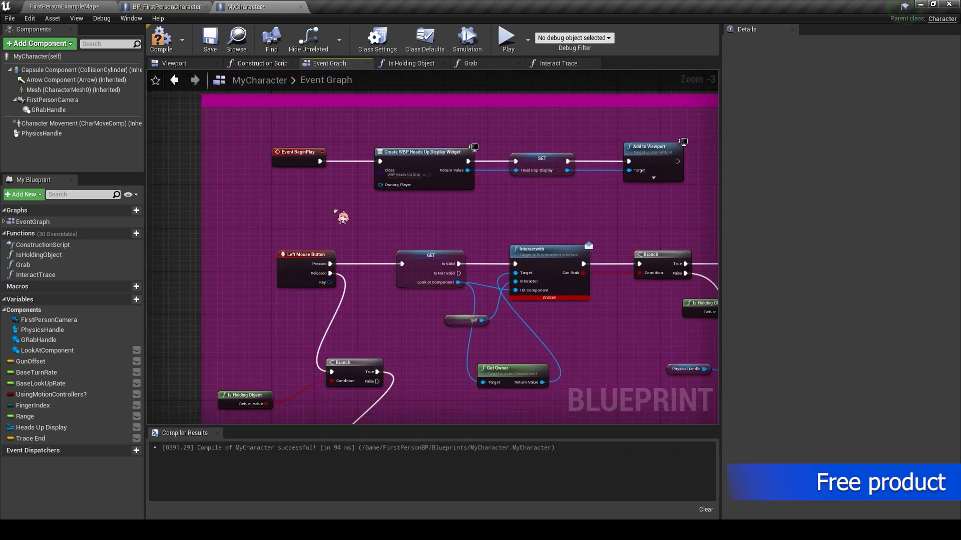
# - Delete the copied Self node that feeds the Interactor input of the Interactwith node in MyCharacter's event graph
pyautogui.scroll(3, 343, 216)
pyautogui.scroll(-2, 334, 240)
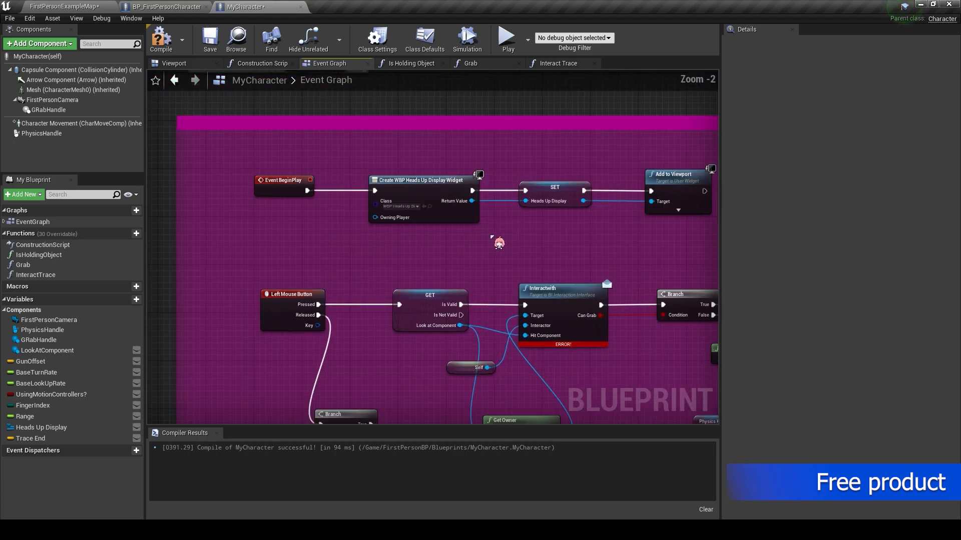
pyautogui.moveTo(267, 283); pyautogui.dragTo(234, 169, button='right')
pyautogui.moveTo(533, 258); pyautogui.dragTo(459, 222, button='right')
pyautogui.scroll(2, 436, 228)
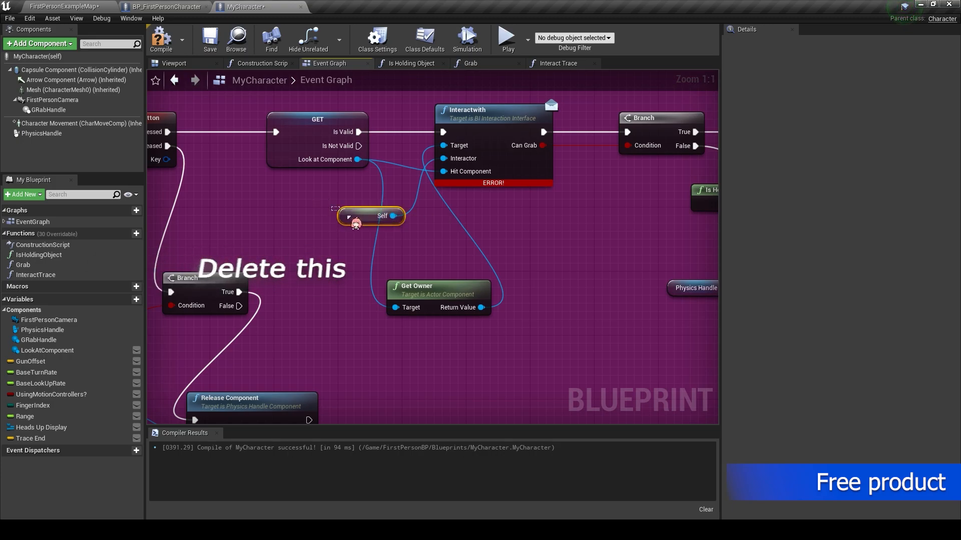
pyautogui.press('Delete')
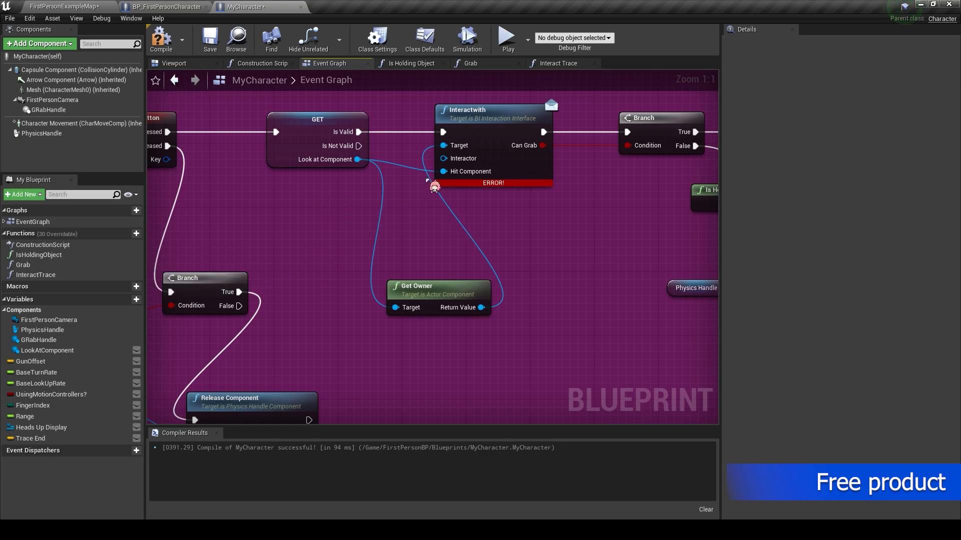
# - Create a new reference to self from the Interactwith node's Interactor input, then compile and save MyCharacter
pyautogui.moveTo(460, 165); pyautogui.dragTo(362, 231)
pyautogui.write('se')
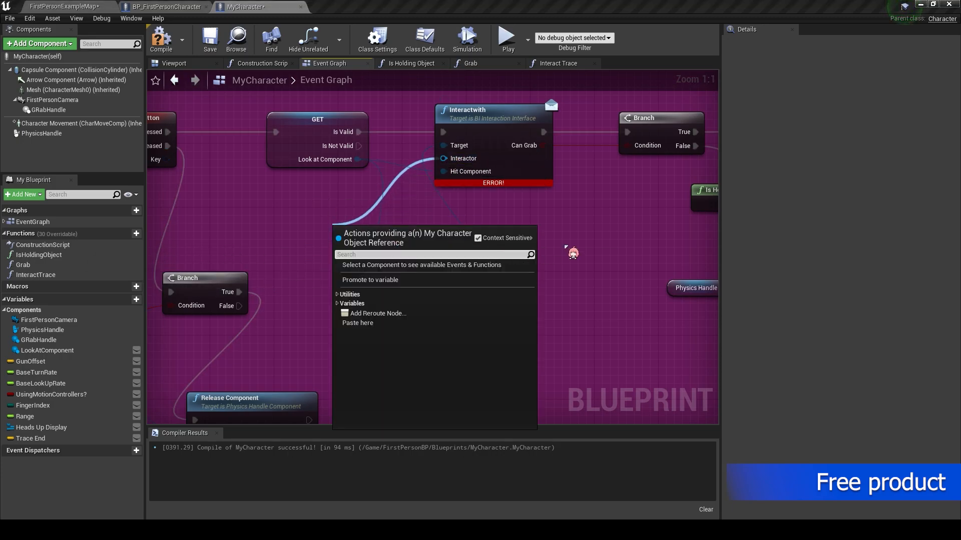
pyautogui.write('lf')
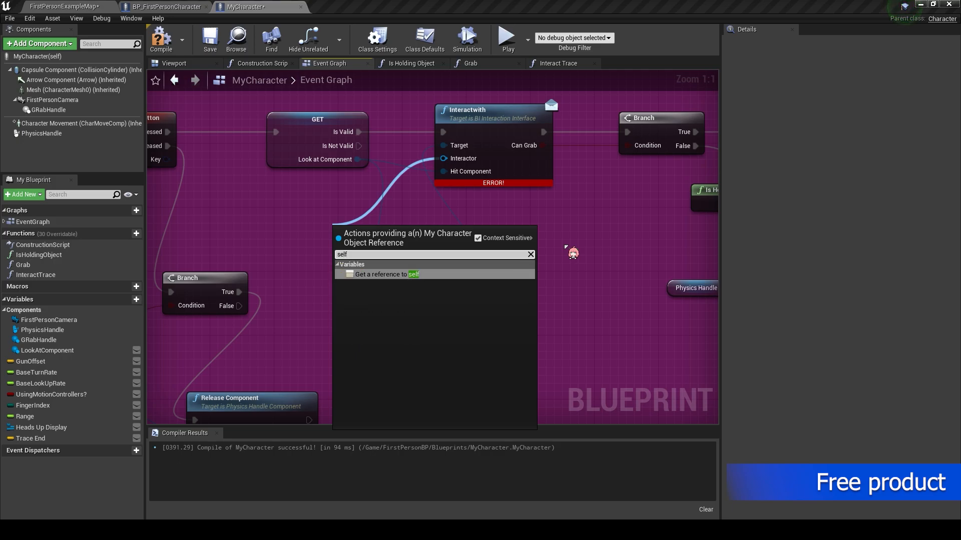
pyautogui.click(423, 275)
pyautogui.moveTo(342, 234); pyautogui.dragTo(310, 241)
pyautogui.click(151, 46)
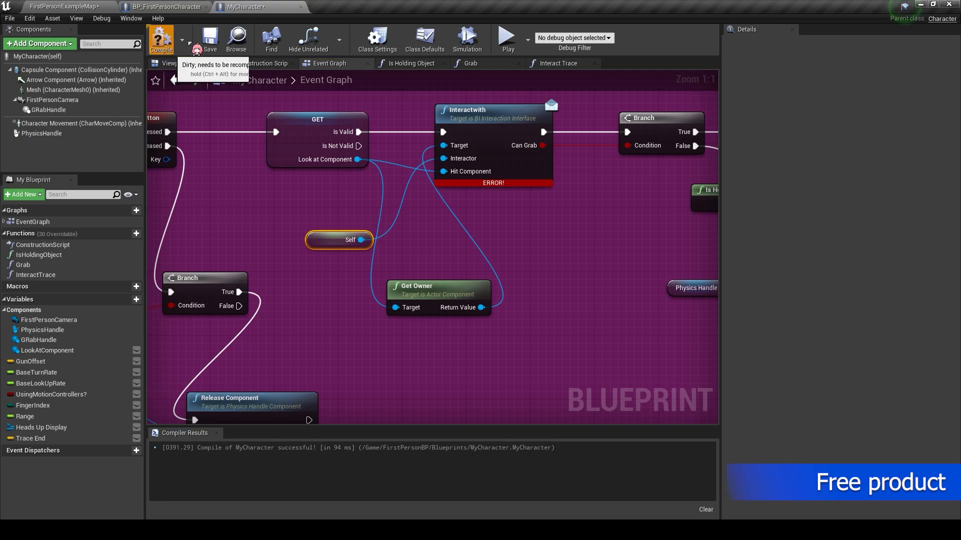
pyautogui.scroll(-7, 316, 227)
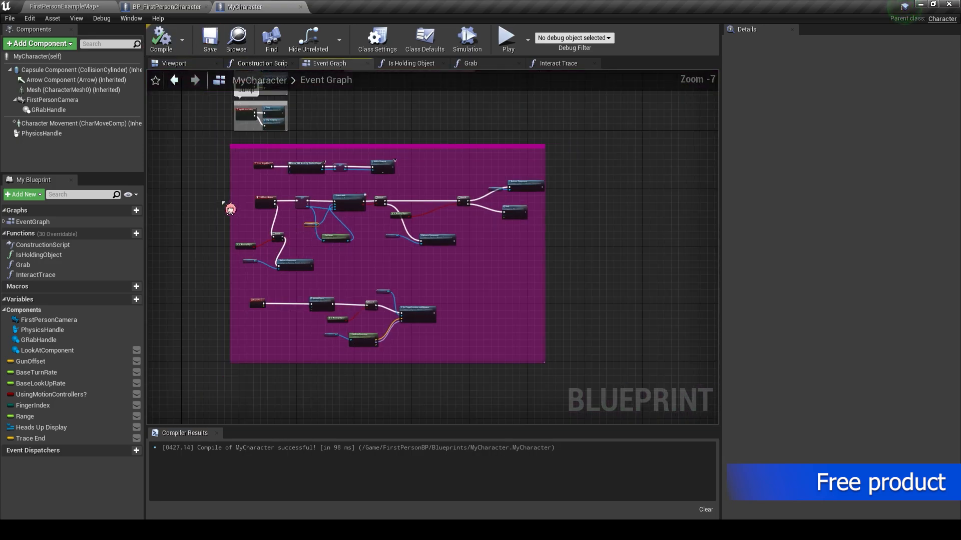
pyautogui.moveTo(233, 210); pyautogui.dragTo(235, 243, button='right')
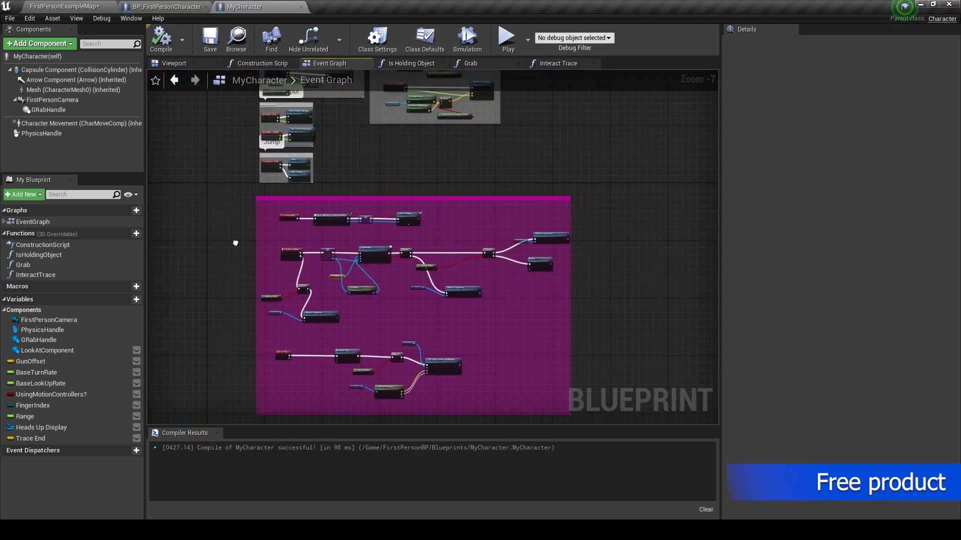
pyautogui.click(162, 40)
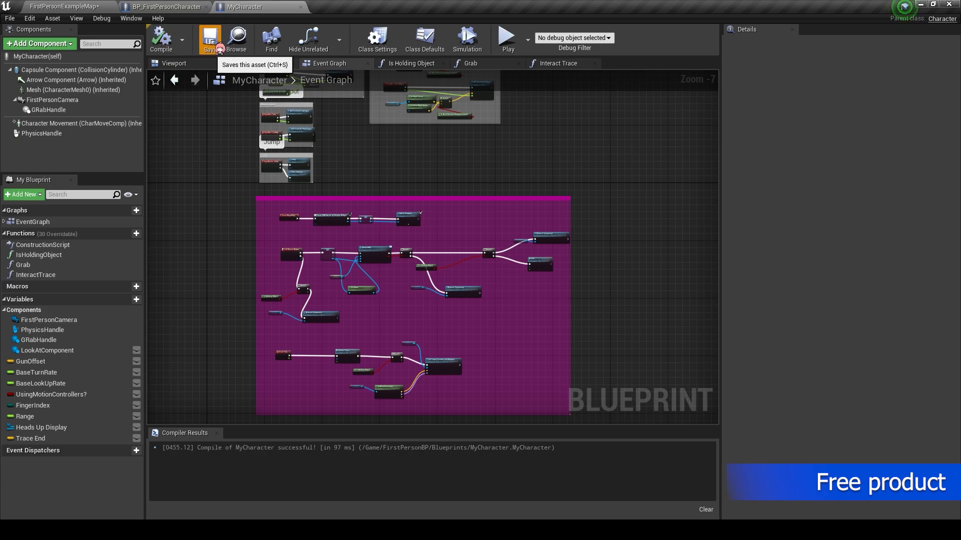
# - Close the BP_FirstPersonCharacter blueprint, return to FirstPersonExampleMap and save the level
pyautogui.click(207, 7)
pyautogui.click(85, 7)
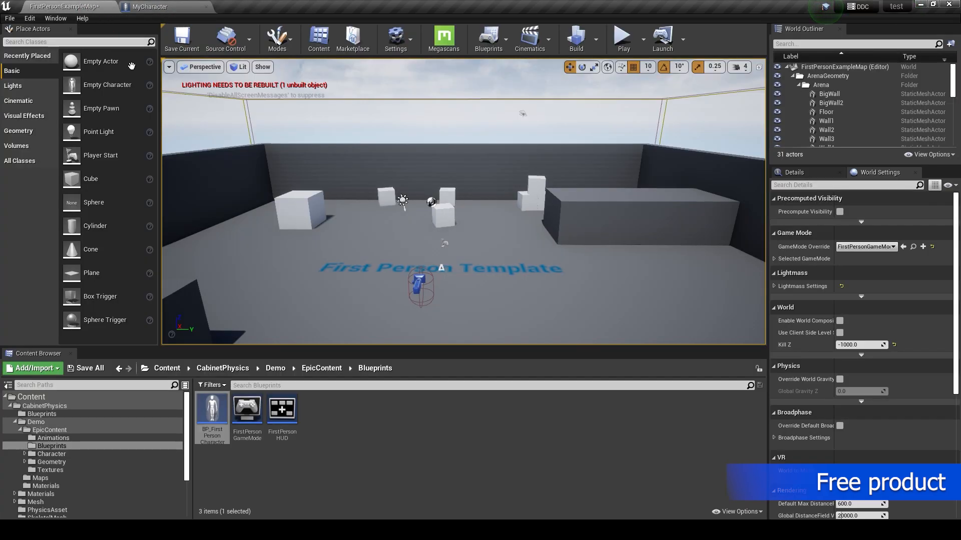
pyautogui.click(193, 48)
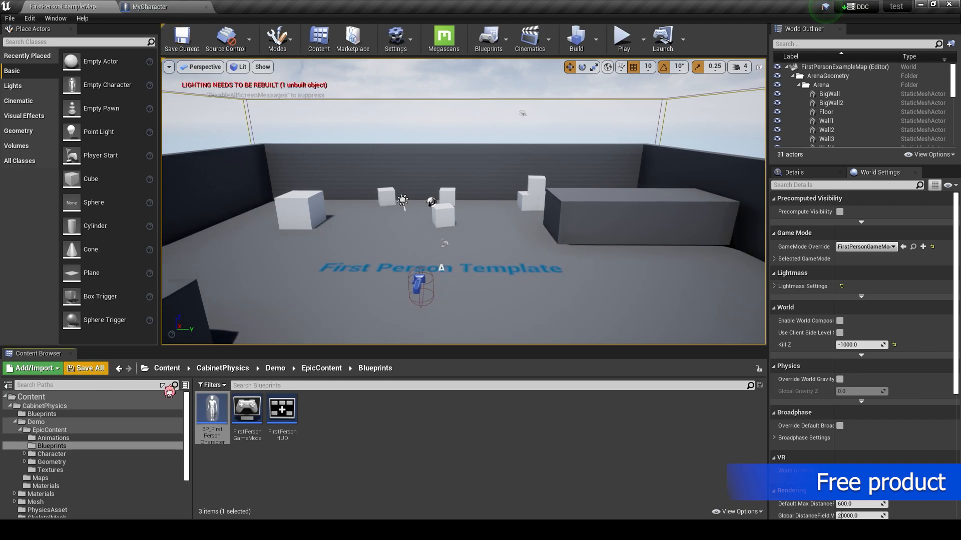
# - Force delete the BP_FirstPersonCharacter asset from the EpicContent Blueprints folder
pyautogui.click(212, 422)
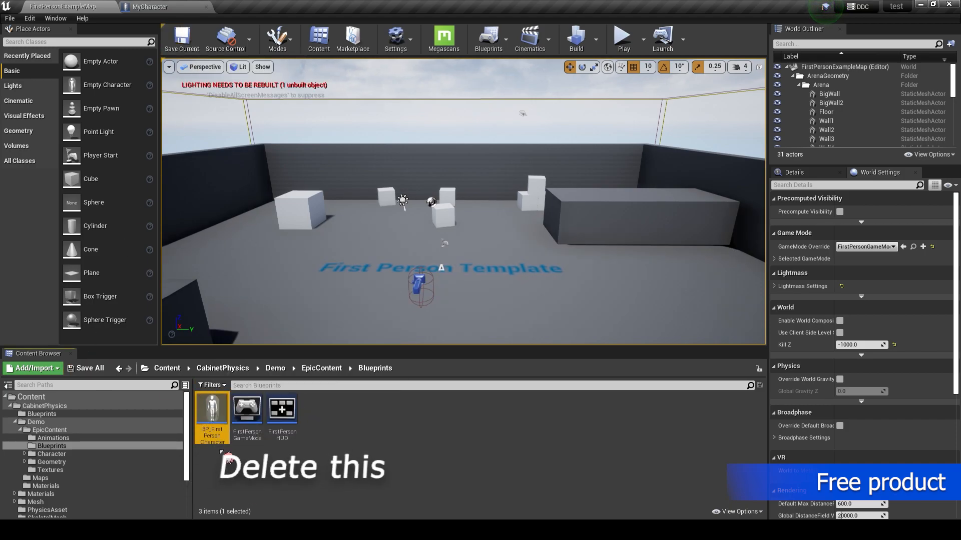
pyautogui.press('Delete')
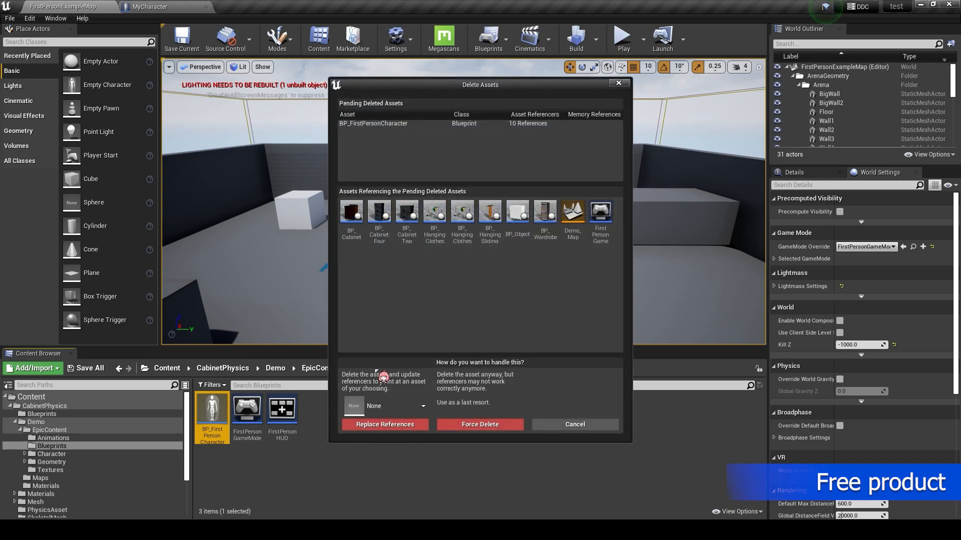
pyautogui.click(488, 424)
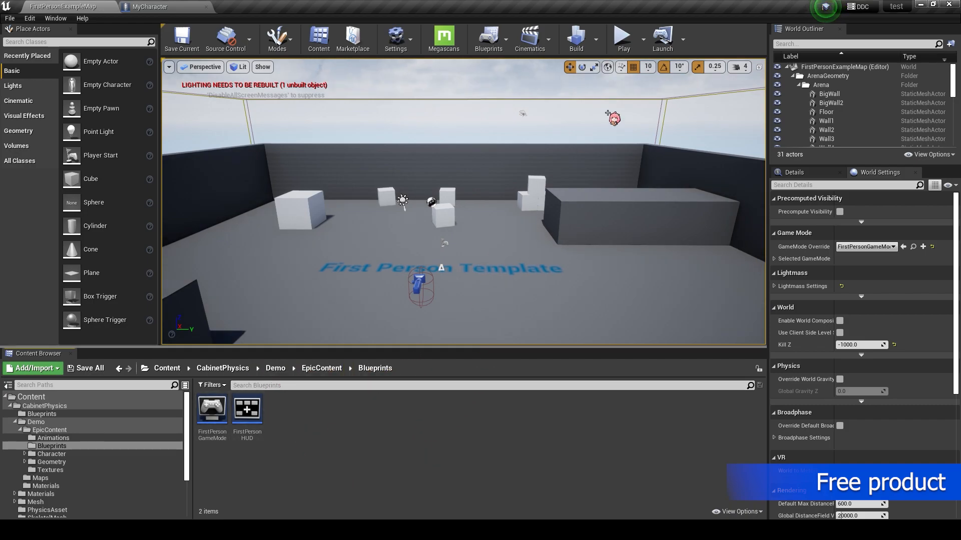
# - Play the level full screen, walk around to test the character and crosshair, and end the play session
pyautogui.click(623, 40)
pyautogui.click(620, 68)
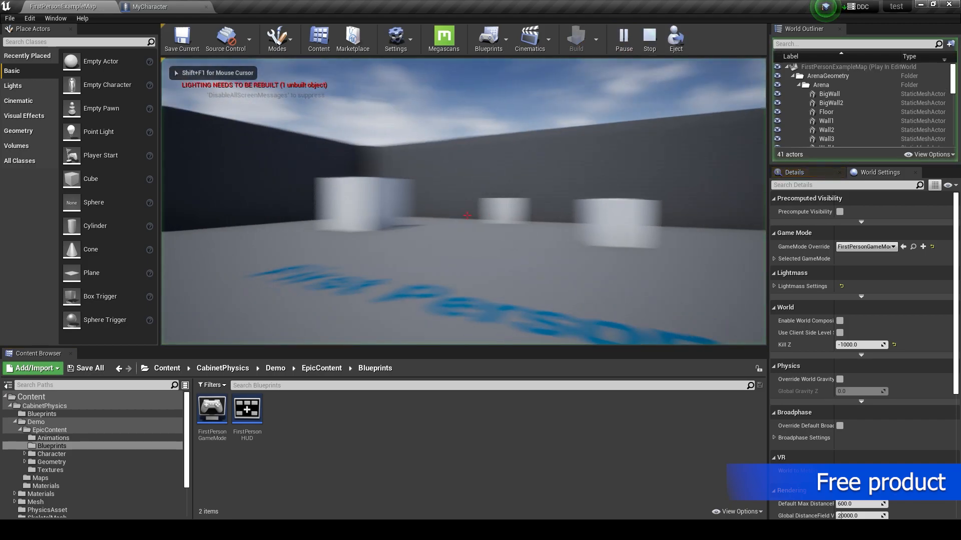
pyautogui.press('w')
pyautogui.press('F11')
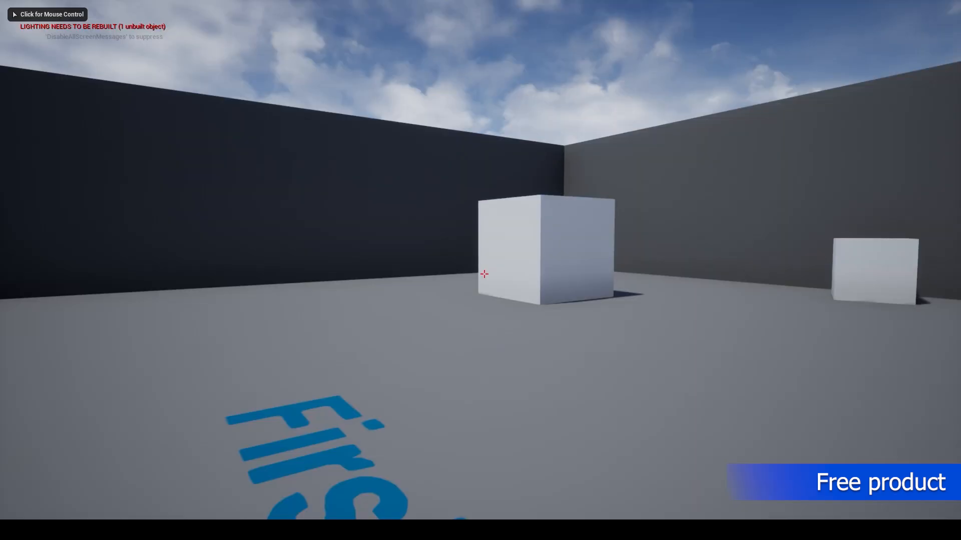
pyautogui.press('w')
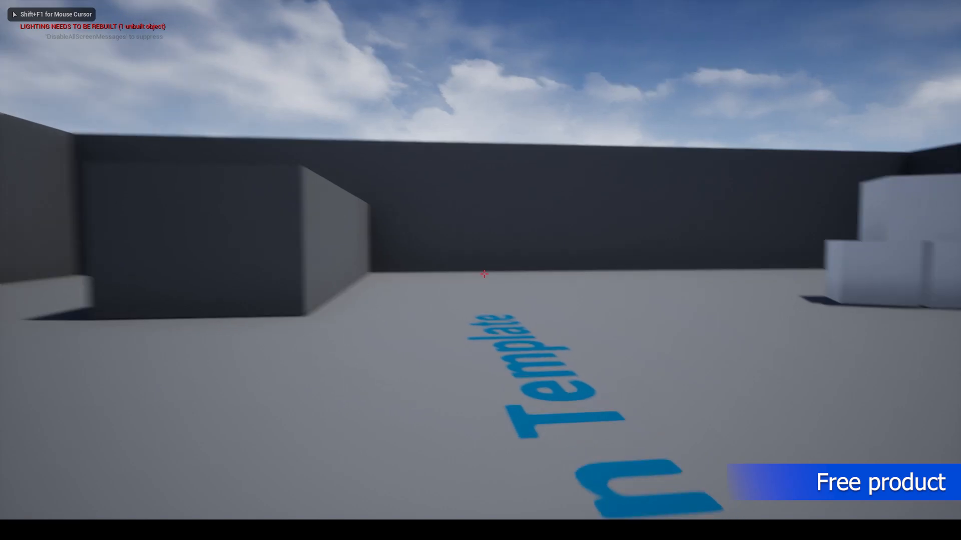
pyautogui.press('s')
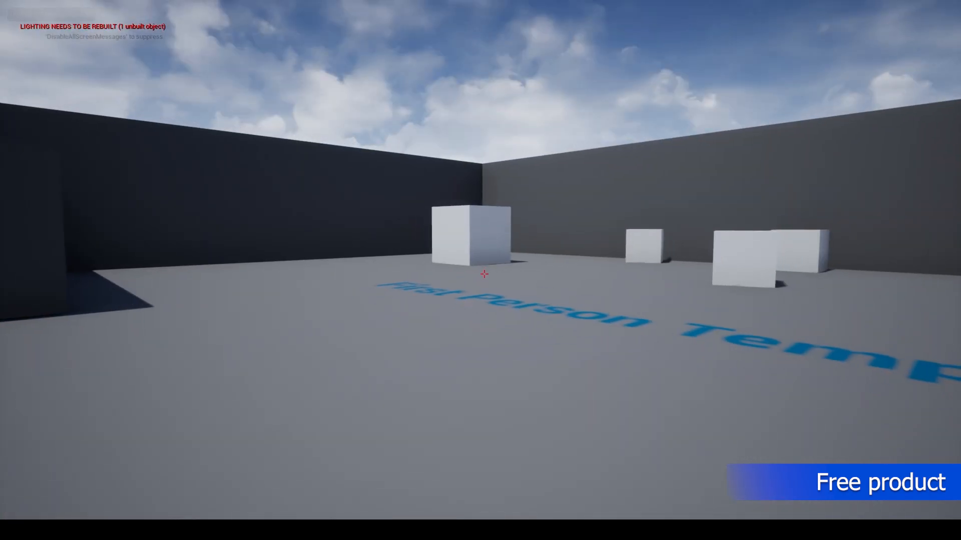
pyautogui.press('Escape')
# - Delete the First Person Template floor text, the long grey block and the loose white cubes from the level, keeping the stacked cubes
pyautogui.moveTo(481, 270); pyautogui.dragTo(473, 315, button='right')
pyautogui.moveTo(559, 236); pyautogui.dragTo(651, 242, button='right')
pyautogui.click(494, 223)
pyautogui.press('Delete')
pyautogui.click(508, 168)
pyautogui.press('Delete')
pyautogui.click(585, 195)
pyautogui.press('Delete')
pyautogui.moveTo(586, 195); pyautogui.dragTo(320, 200, button='right')
pyautogui.click(363, 235)
pyautogui.press('Delete')
pyautogui.moveTo(363, 240); pyautogui.dragTo(586, 280, button='right')
pyautogui.click(523, 318)
pyautogui.press('Delete')
pyautogui.press('F11')
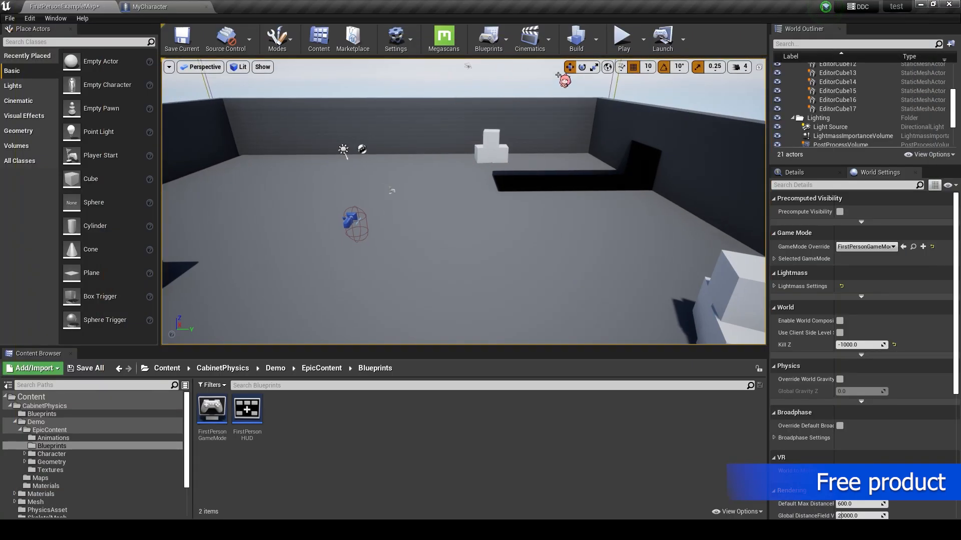
# - Build the level and close the map check message log
pyautogui.click(577, 39)
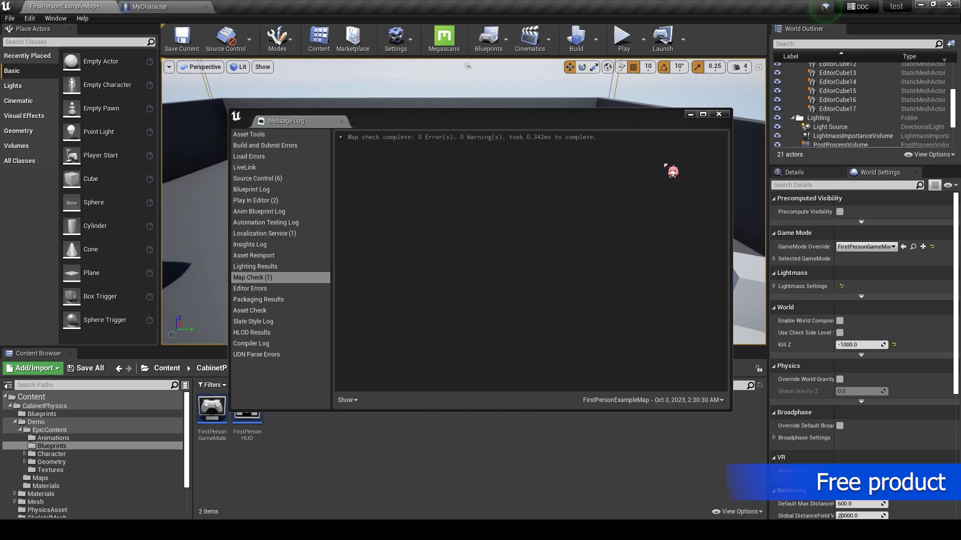
pyautogui.click(719, 115)
pyautogui.moveTo(554, 207); pyautogui.dragTo(398, 273, button='right')
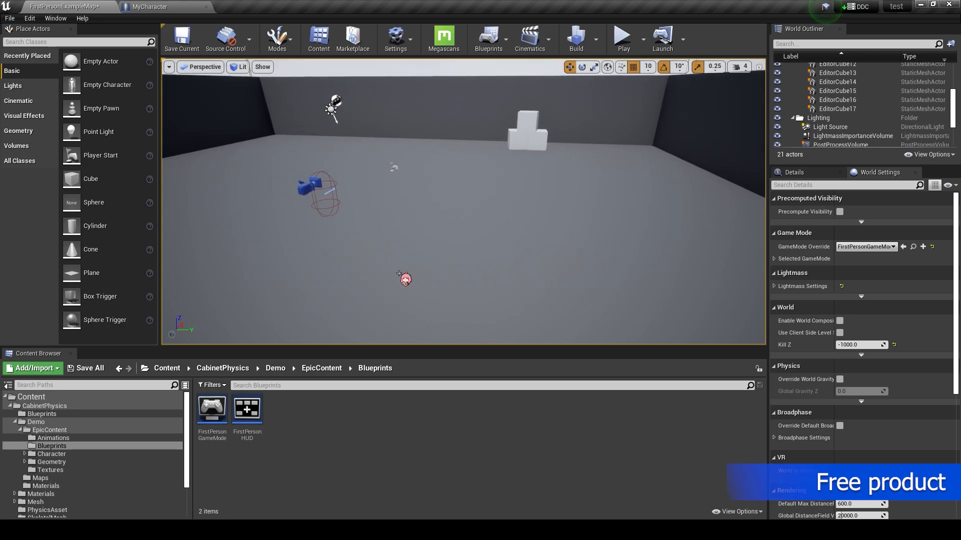
# - Open the CabinetPhysics Blueprints folder and place BP_Wardrobe on the floor in front of the large dark block
pyautogui.click(226, 370)
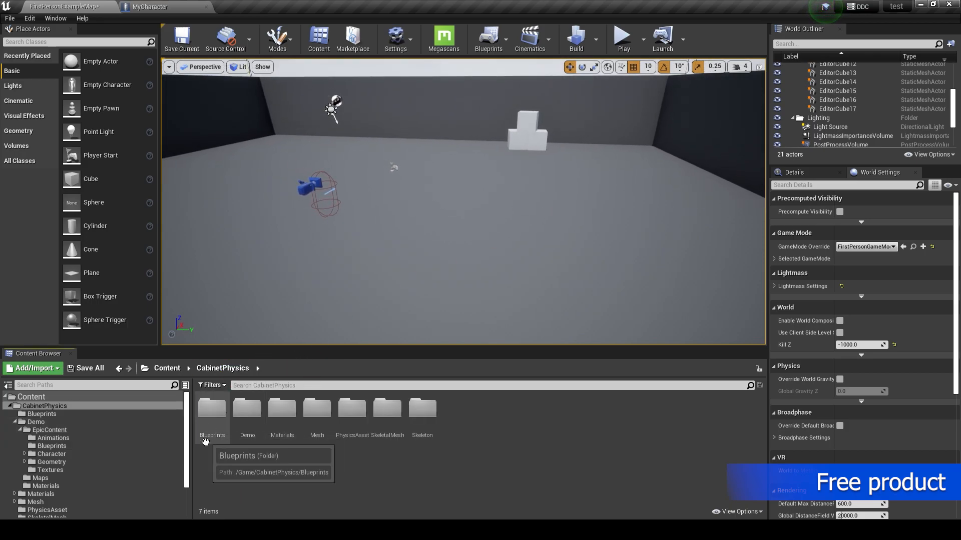
pyautogui.doubleClick(213, 408)
pyautogui.moveTo(522, 226); pyautogui.dragTo(372, 231, button='right')
pyautogui.press('w')
pyautogui.moveTo(492, 411); pyautogui.dragTo(423, 241)
pyautogui.moveTo(423, 240)
pyautogui.mouseDown(button='right')
pyautogui.moveTo(400, 239)
pyautogui.moveTo(480, 235)
pyautogui.moveTo(441, 237)
pyautogui.mouseUp(button='right')
pyautogui.press('w')
pyautogui.press('s')
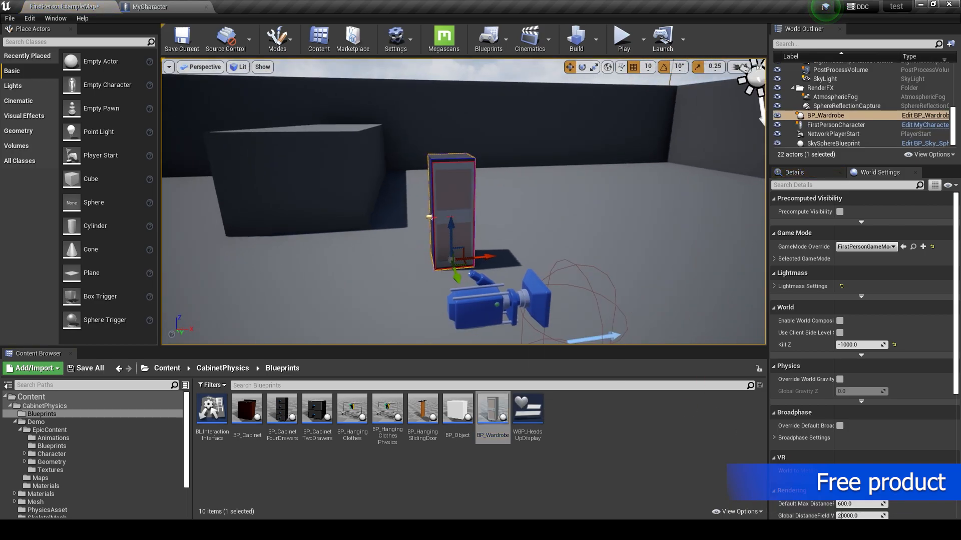
# - Place BP_Object on the open floor of the arena
pyautogui.moveTo(593, 268); pyautogui.dragTo(750, 270, button='right')
pyautogui.moveTo(458, 412); pyautogui.dragTo(610, 235)
pyautogui.moveTo(611, 235); pyautogui.dragTo(720, 215, button='right')
pyautogui.press('w')
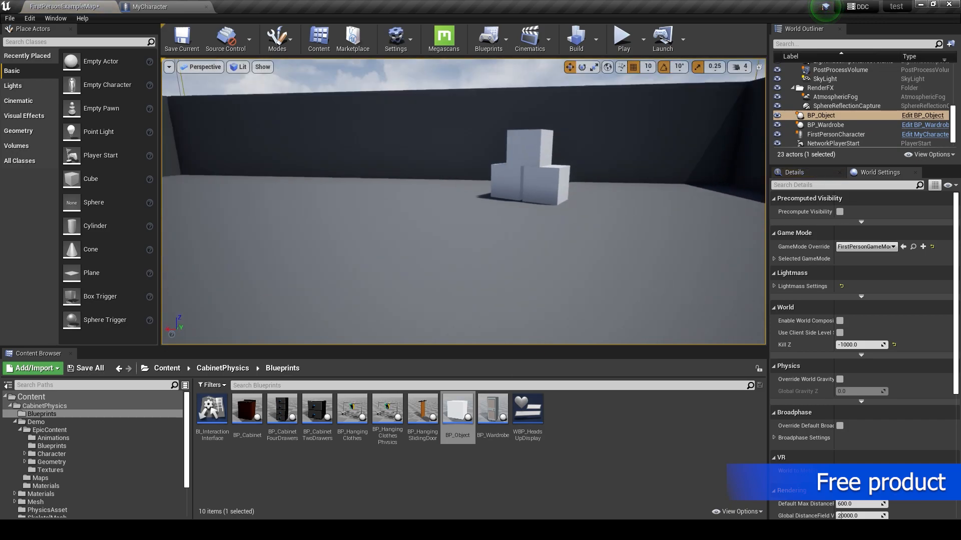
pyautogui.moveTo(564, 289); pyautogui.dragTo(500, 301, button='right')
pyautogui.press('w')
# - Place BP_HangingClothesPhysics and BP_HangingClothes close together on the open floor
pyautogui.moveTo(393, 424); pyautogui.dragTo(477, 246)
pyautogui.moveTo(477, 246); pyautogui.dragTo(325, 255, button='right')
pyautogui.press('w')
pyautogui.moveTo(355, 424); pyautogui.dragTo(473, 241)
# - Place BP_CabinetFourDrawers, BP_CabinetTwoDrawers and BP_Cabinet in a row beside the wardrobe, and raise BP_Cabinet slightly
pyautogui.moveTo(468, 300); pyautogui.dragTo(281, 300, button='right')
pyautogui.moveTo(283, 409); pyautogui.dragTo(510, 224)
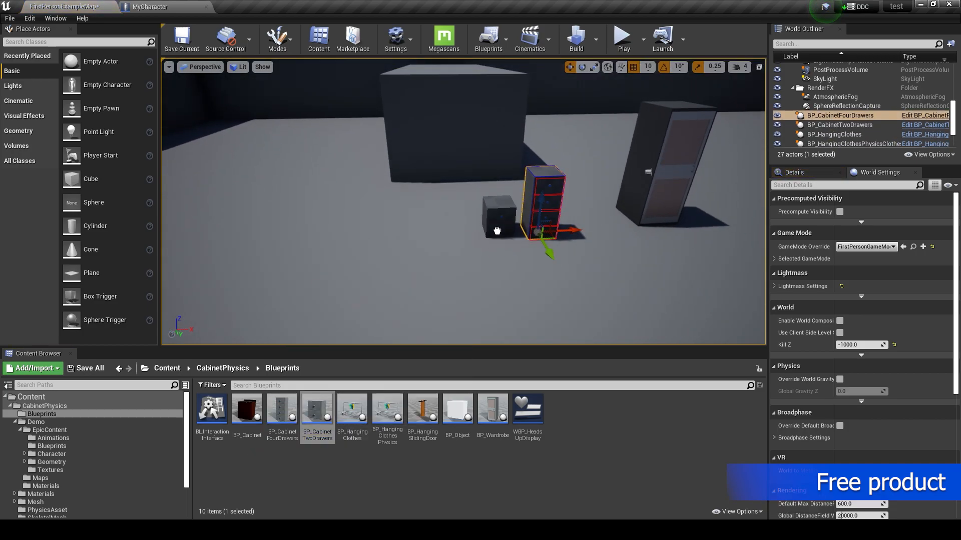
pyautogui.moveTo(247, 409); pyautogui.dragTo(383, 242)
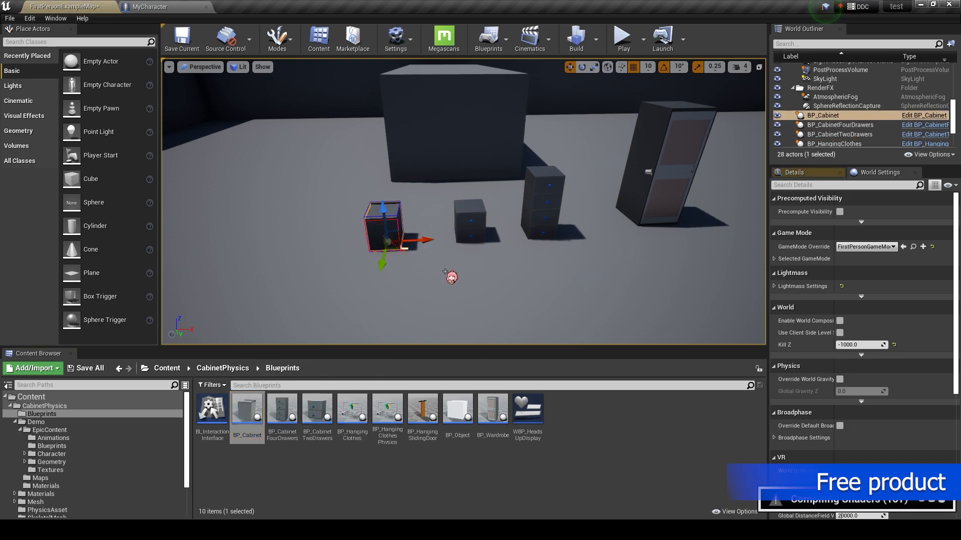
pyautogui.moveTo(387, 199); pyautogui.dragTo(387, 190)
pyautogui.moveTo(387, 190); pyautogui.dragTo(480, 186, button='right')
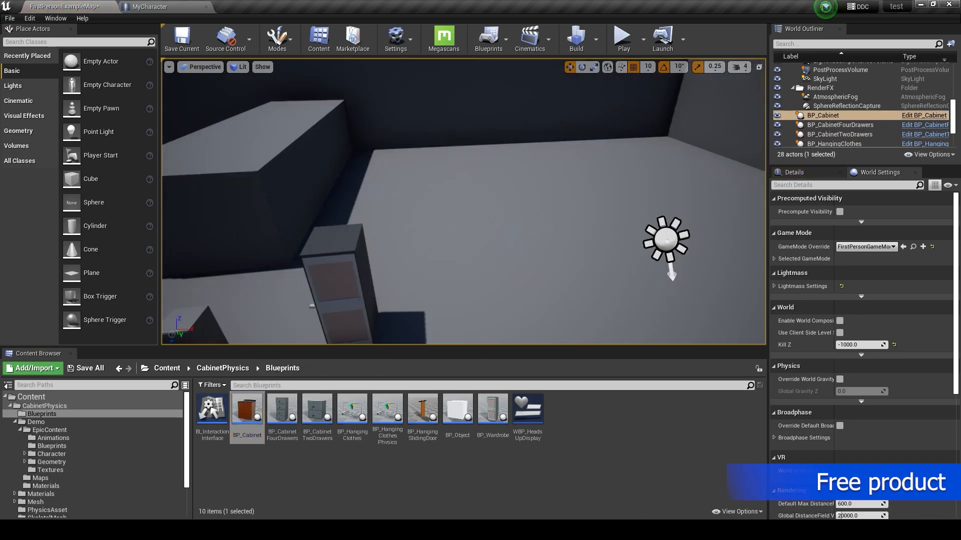
# - Duplicate the large dark block to extend the wall past the wardrobe
pyautogui.click(302, 161)
pyautogui.keyDown('alt'); pyautogui.moveTo(302, 161); pyautogui.dragTo(472, 235); pyautogui.keyUp('alt')
pyautogui.keyDown('ctrl'); pyautogui.click(350, 258); pyautogui.keyUp('ctrl')
# - Place BP_HangingSlidingDoor at the opening in the wall
pyautogui.moveTo(423, 410); pyautogui.dragTo(505, 316)
pyautogui.moveTo(506, 317); pyautogui.dragTo(451, 280, button='right')
pyautogui.moveTo(505, 226); pyautogui.dragTo(570, 200, button='right')
# - Duplicate the wall piece upward to cover the space above the doorway, and select the sliding door
pyautogui.click(565, 120)
pyautogui.moveTo(571, 150); pyautogui.dragTo(550, 165, button='right')
pyautogui.keyDown('alt'); pyautogui.moveTo(686, 162); pyautogui.dragTo(687, 125); pyautogui.keyUp('alt')
pyautogui.moveTo(686, 125); pyautogui.dragTo(576, 175, button='right')
pyautogui.click(634, 67)
pyautogui.click(450, 195)
pyautogui.click(590, 216)
pyautogui.press('f')
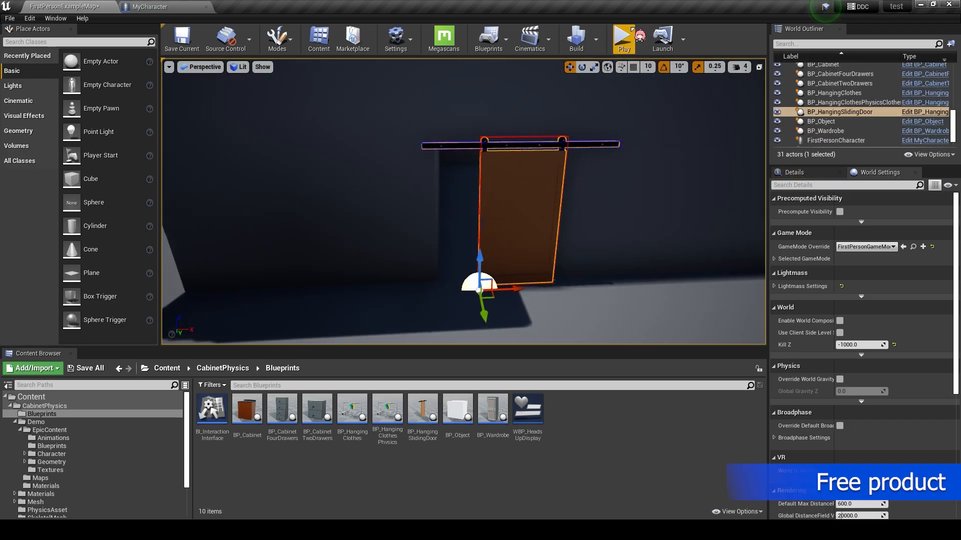
# - Play the level to test the placed furniture and sliding door with MyCharacter, and stop the session
pyautogui.click(624, 39)
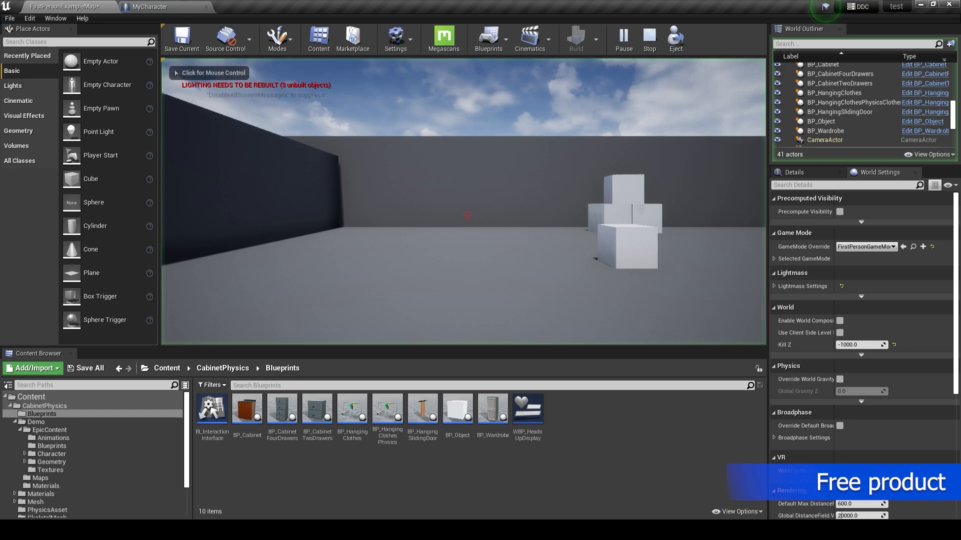
pyautogui.press('w')
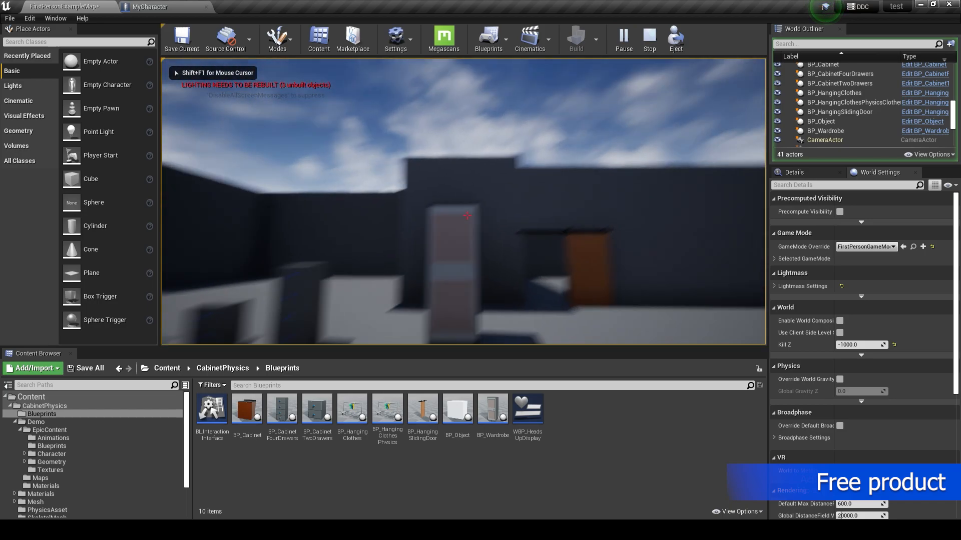
pyautogui.press('Escape')
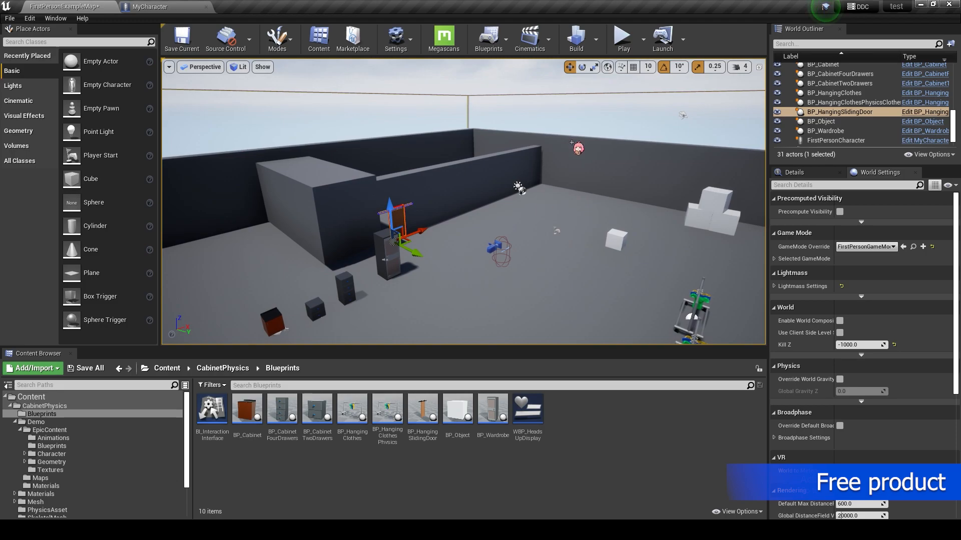
# - Search the placeable actors for "post" and place a Post Process Volume on the floor between the wardrobe and the character
pyautogui.click(620, 94)
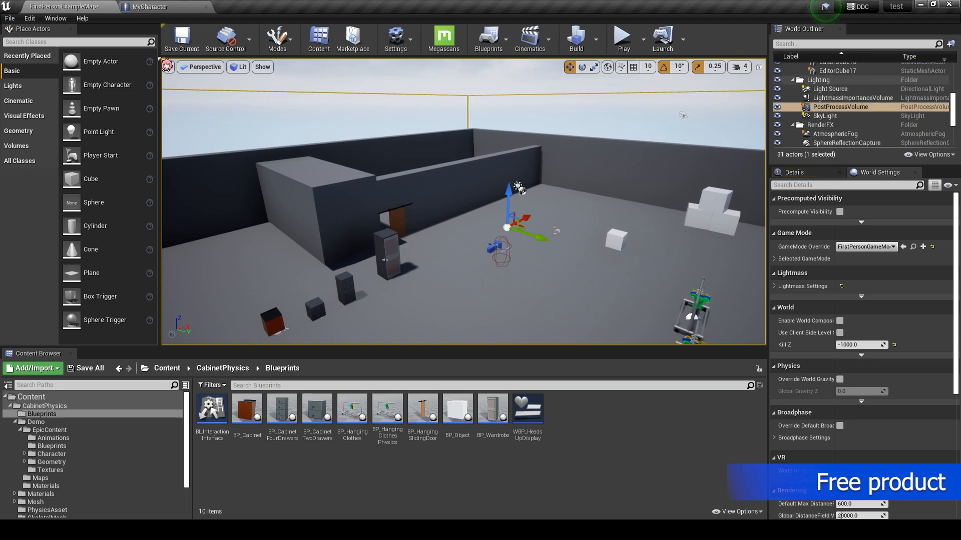
pyautogui.click(103, 42)
pyautogui.write('post')
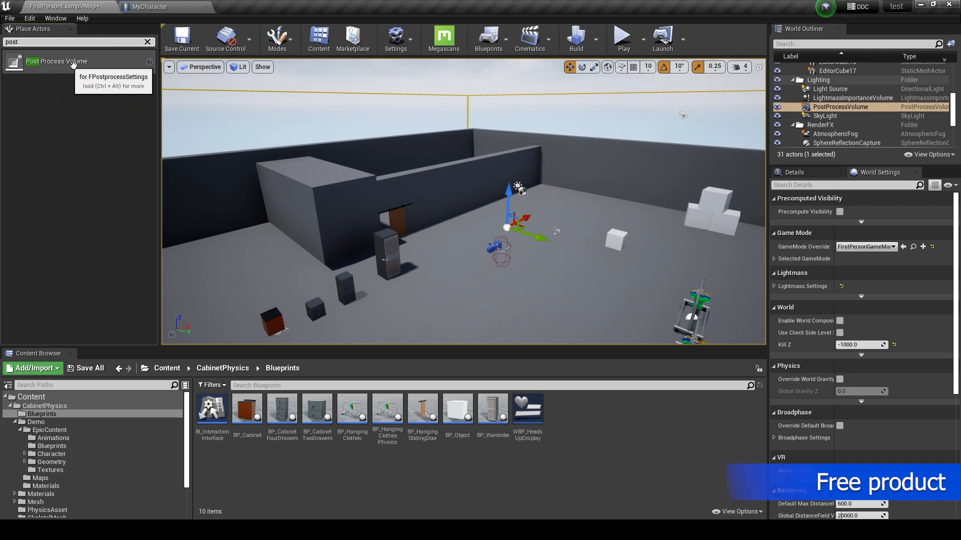
pyautogui.moveTo(73, 64); pyautogui.dragTo(349, 96)
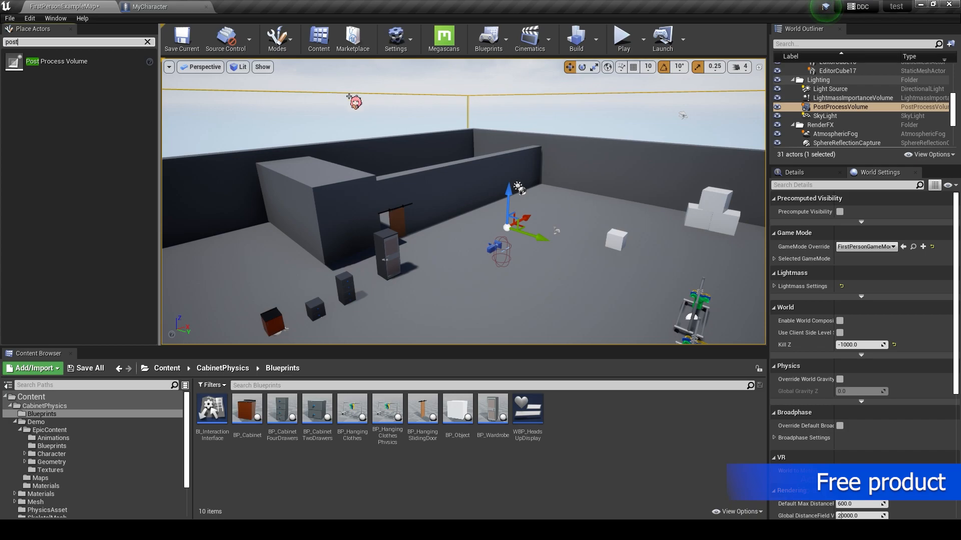
pyautogui.moveTo(72, 62); pyautogui.dragTo(448, 231)
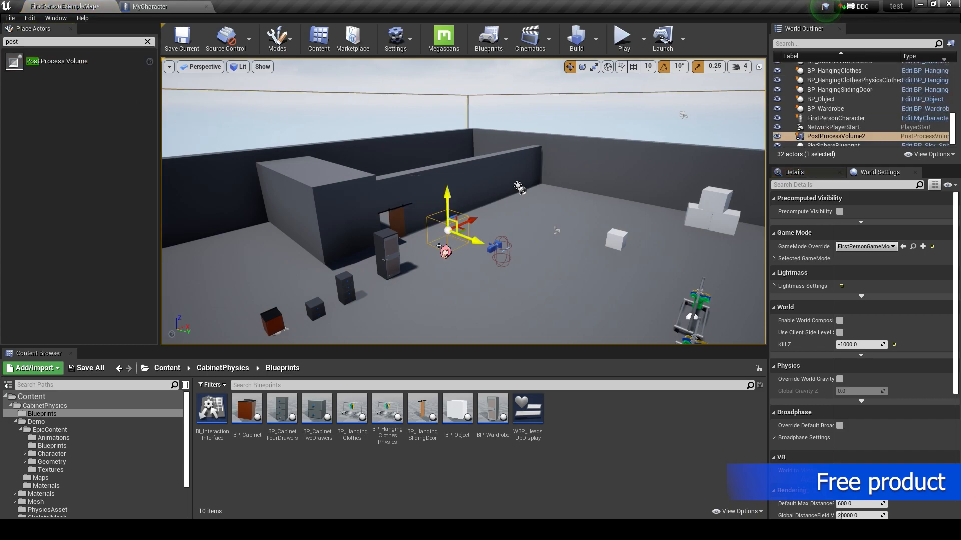
# - Undo the new Post Process Volume's placement and add one array element to the existing PostProcessVolume's Post Process Materials
pyautogui.hotkey('ctrl', 'z')
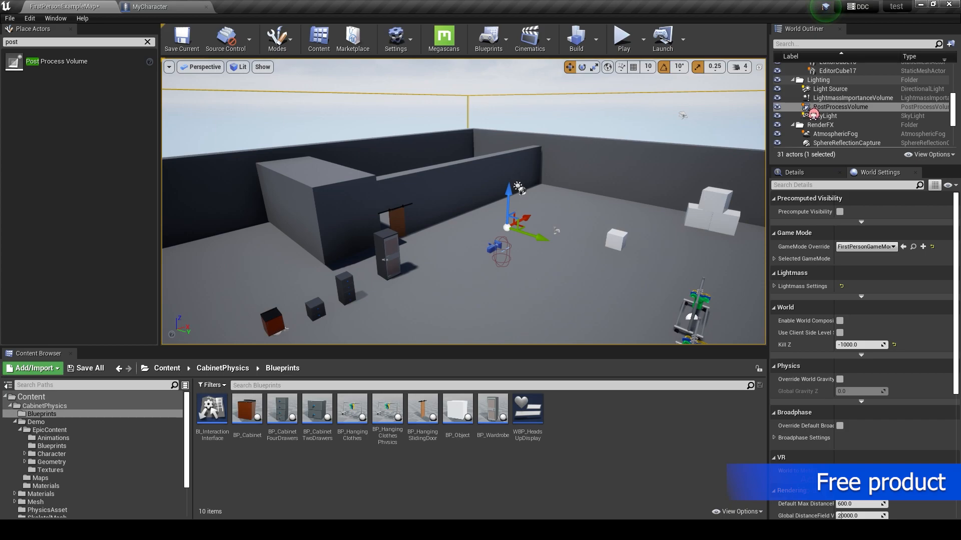
pyautogui.click(803, 171)
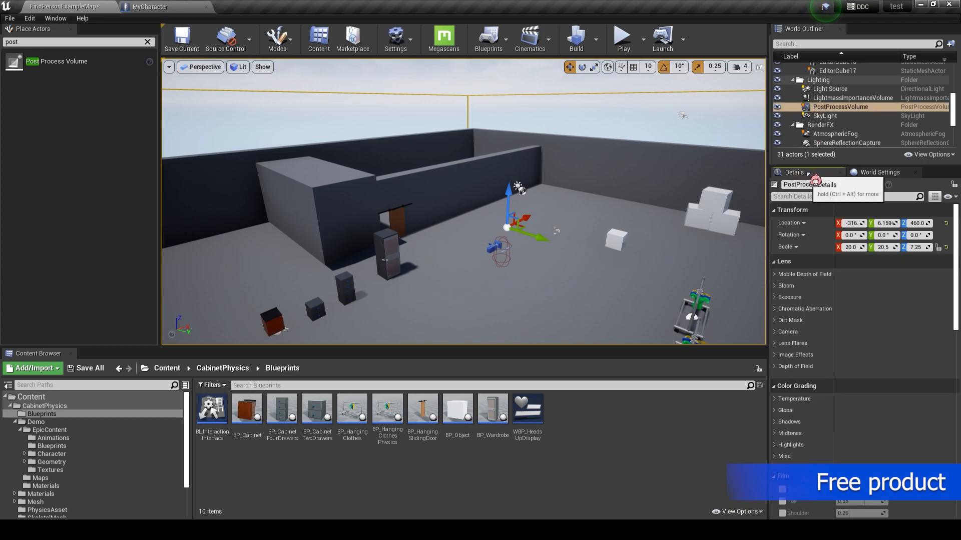
pyautogui.scroll(-10, 826, 385)
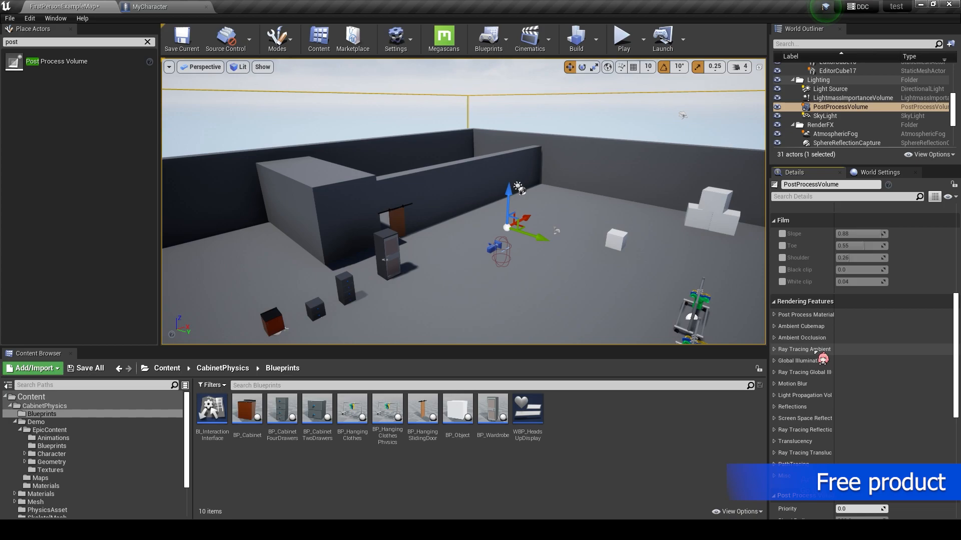
pyautogui.click(775, 314)
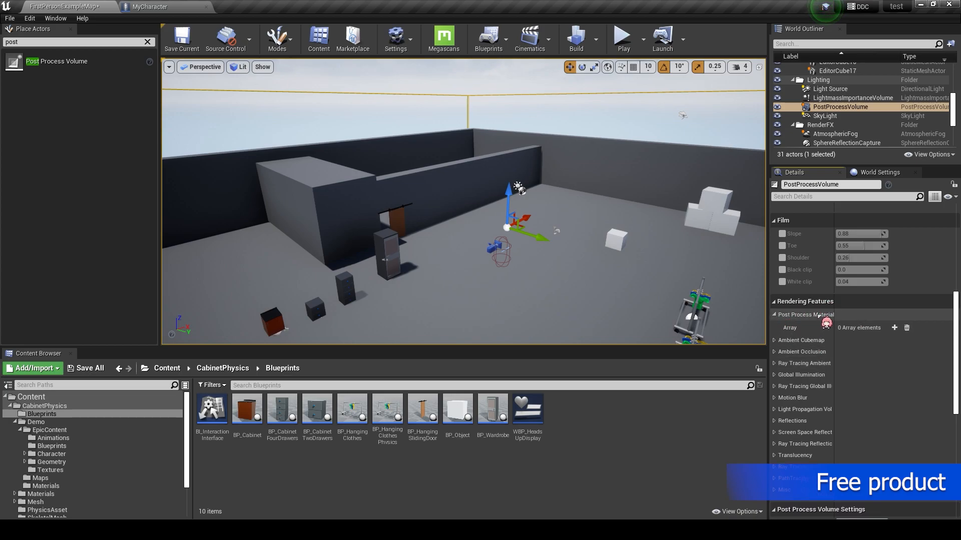
pyautogui.click(895, 329)
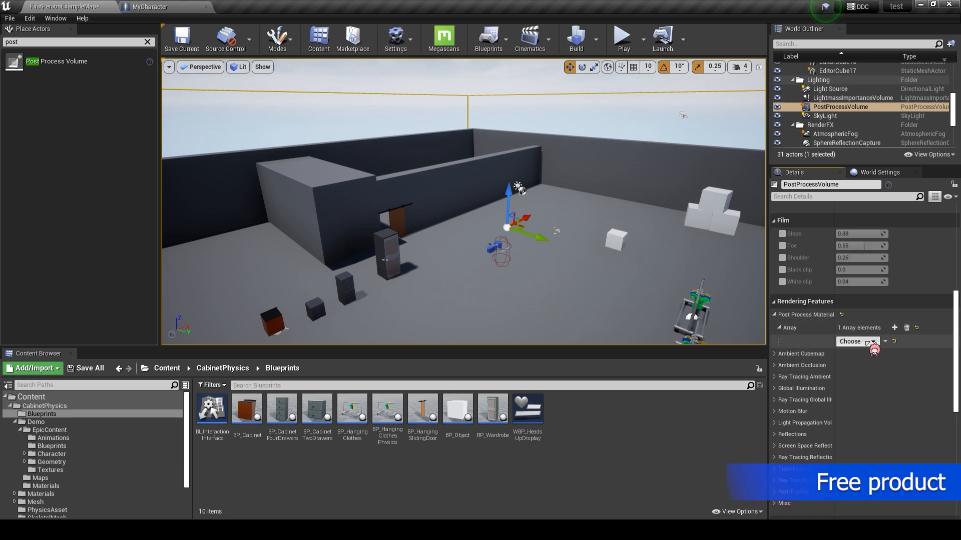
# - Assign MI_HighlightMaterial from CabinetPhysics/Materials/PostProcesses as an asset reference to the new Post Process Materials element, and save the level
pyautogui.click(229, 368)
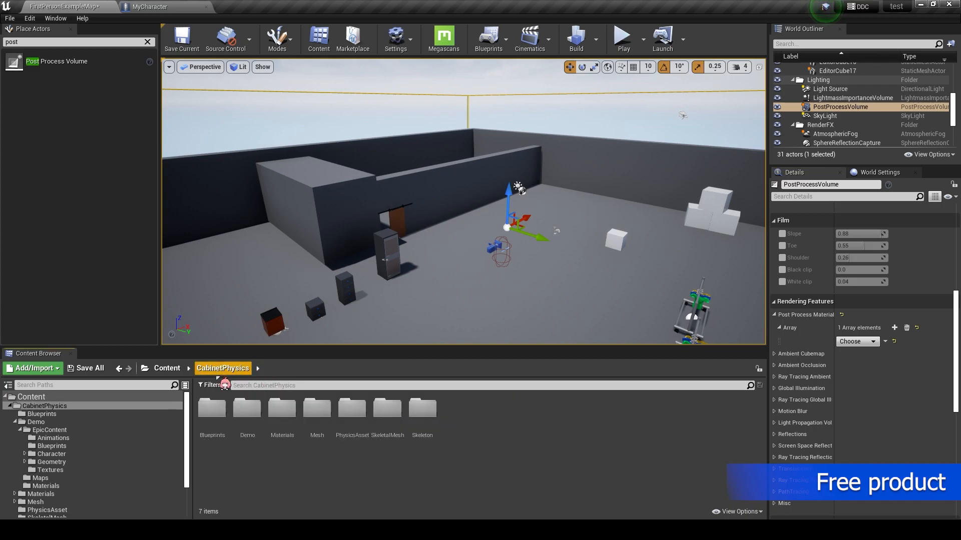
pyautogui.doubleClick(283, 415)
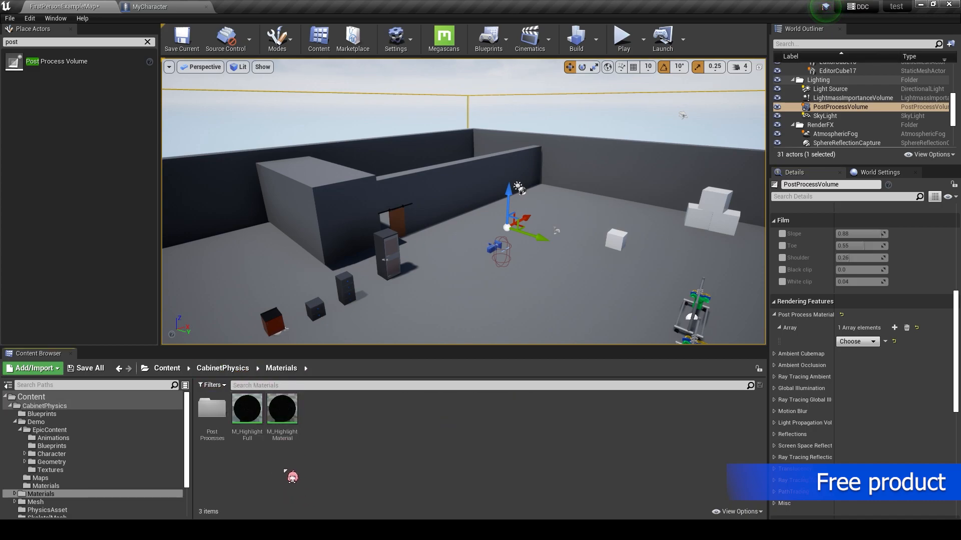
pyautogui.doubleClick(208, 415)
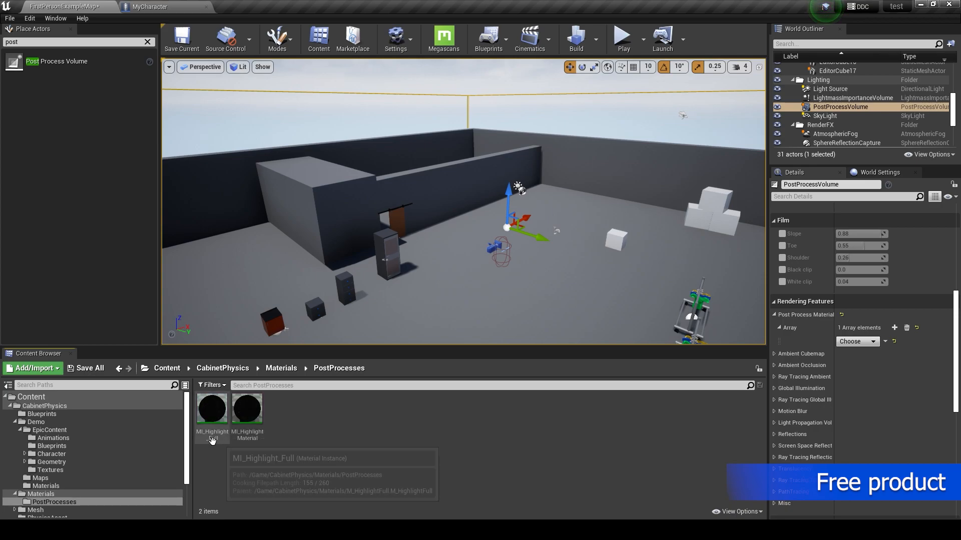
pyautogui.click(253, 433)
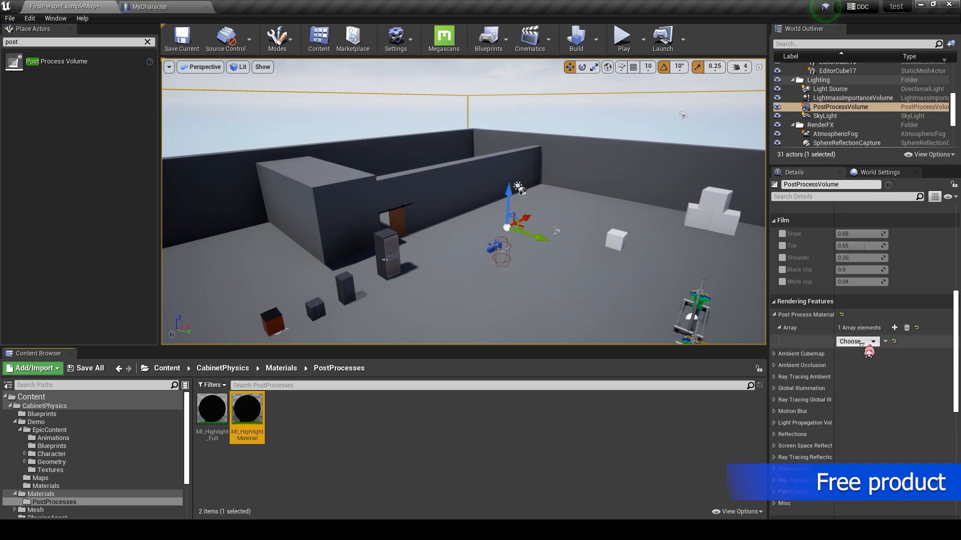
pyautogui.click(862, 368)
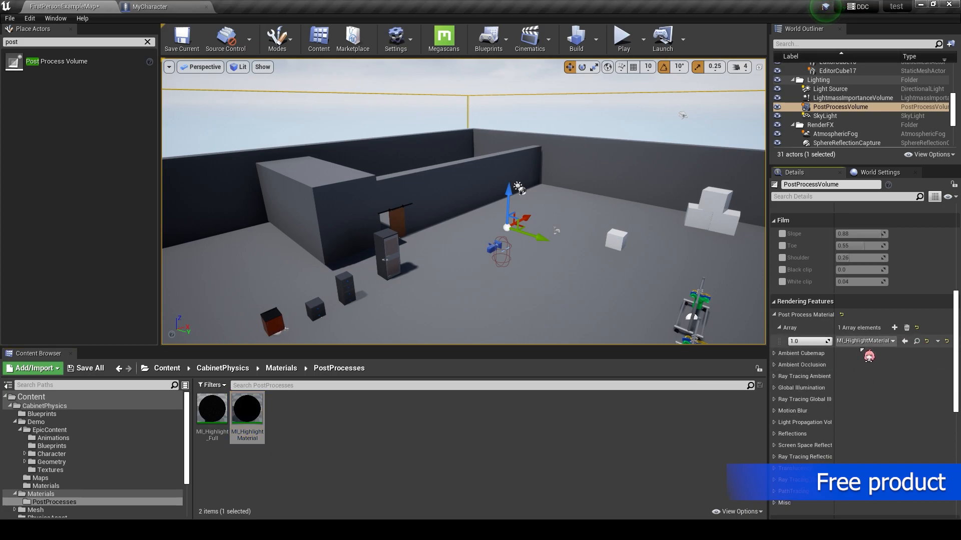
pyautogui.click(195, 45)
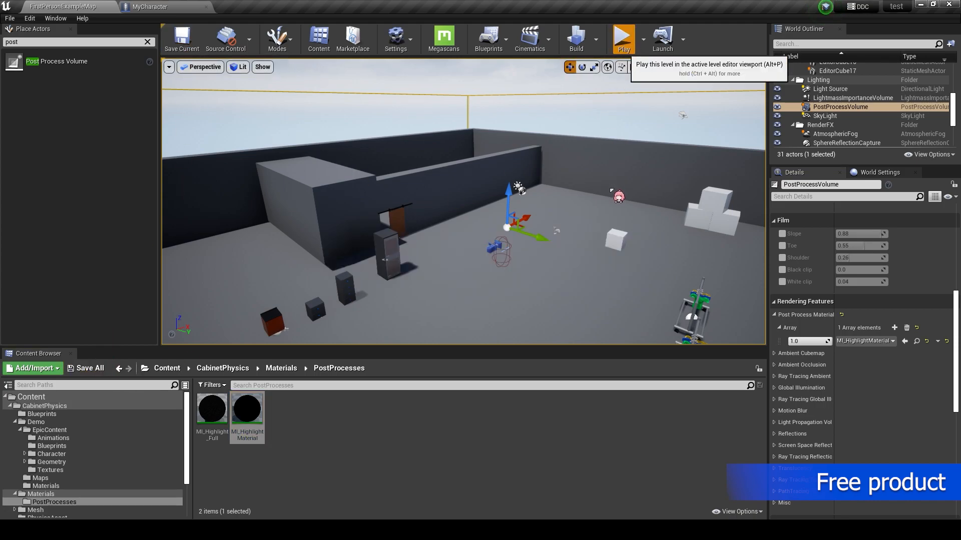
# - Play the level in full screen, walk MyCharacter to the wardrobe and pull its door open
pyautogui.click(623, 40)
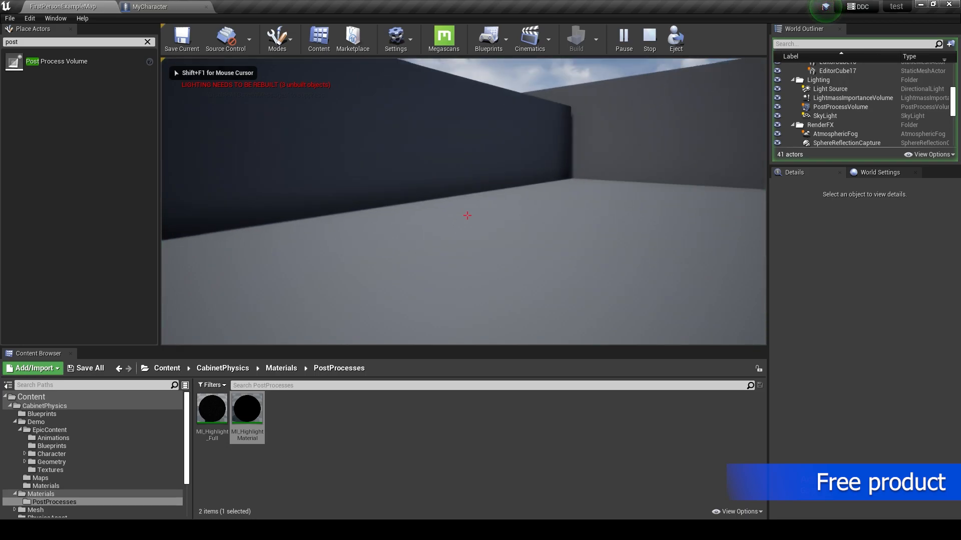
pyautogui.press('F11')
pyautogui.click(484, 274)
pyautogui.press('w')
pyautogui.press('a')
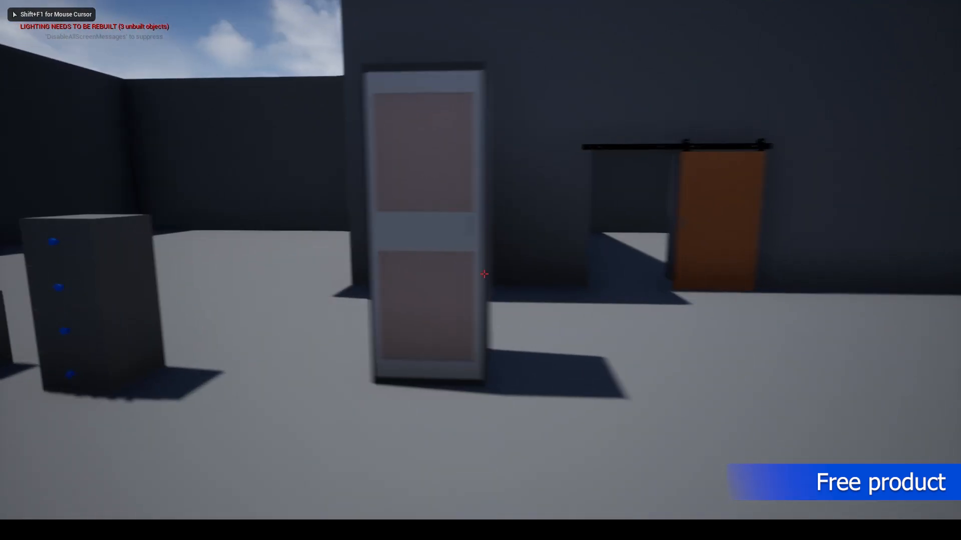
pyautogui.press('w')
pyautogui.press('d')
pyautogui.moveTo(484, 275); pyautogui.dragTo(484, 275)
pyautogui.press('s')
pyautogui.press('w')
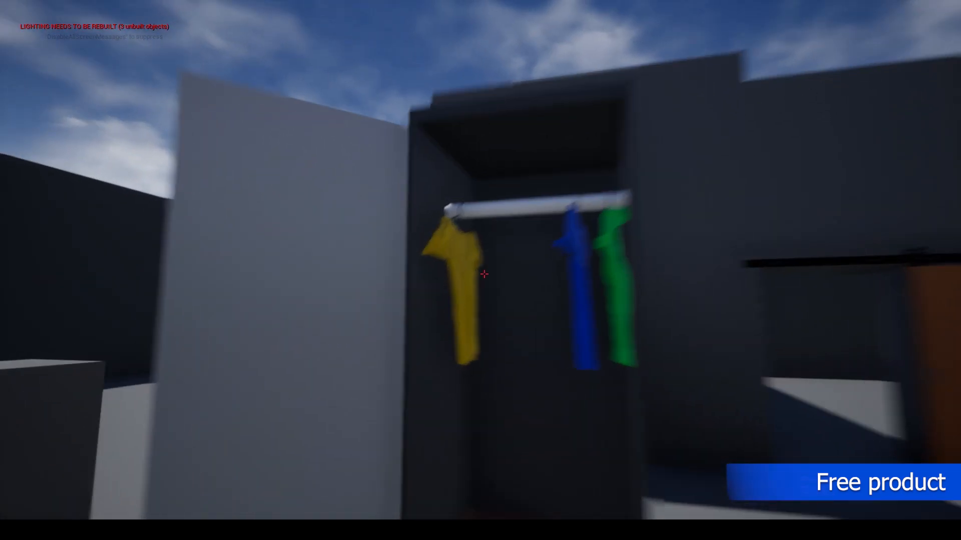
# - Grab and slide the hanging clothes along the wardrobe's rail to test their highlight and physics
pyautogui.press('s')
pyautogui.press('w')
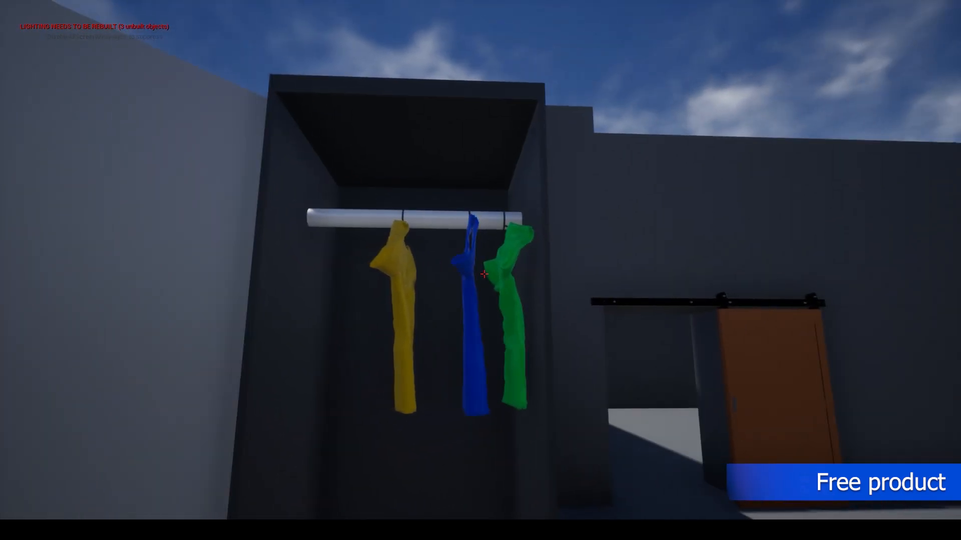
pyautogui.moveTo(484, 275); pyautogui.dragTo(484, 274)
pyautogui.press('d')
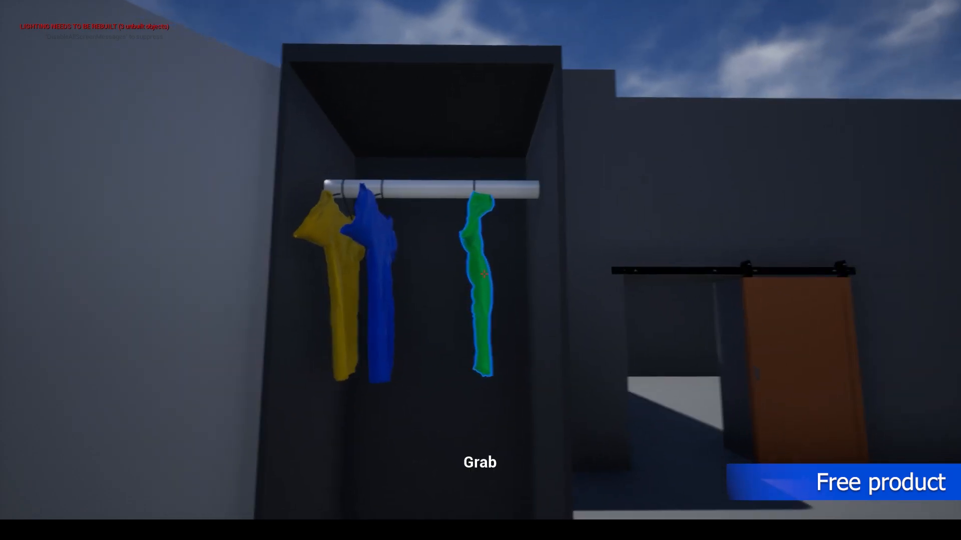
pyautogui.press('a')
pyautogui.moveTo(484, 275); pyautogui.dragTo(484, 274)
pyautogui.press('d')
pyautogui.press('d')
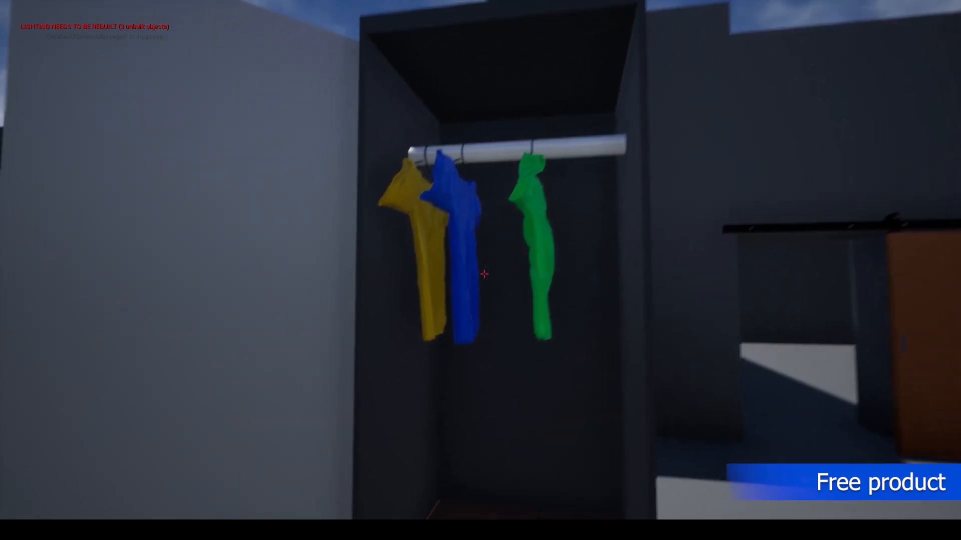
pyautogui.press('w')
pyautogui.press('s')
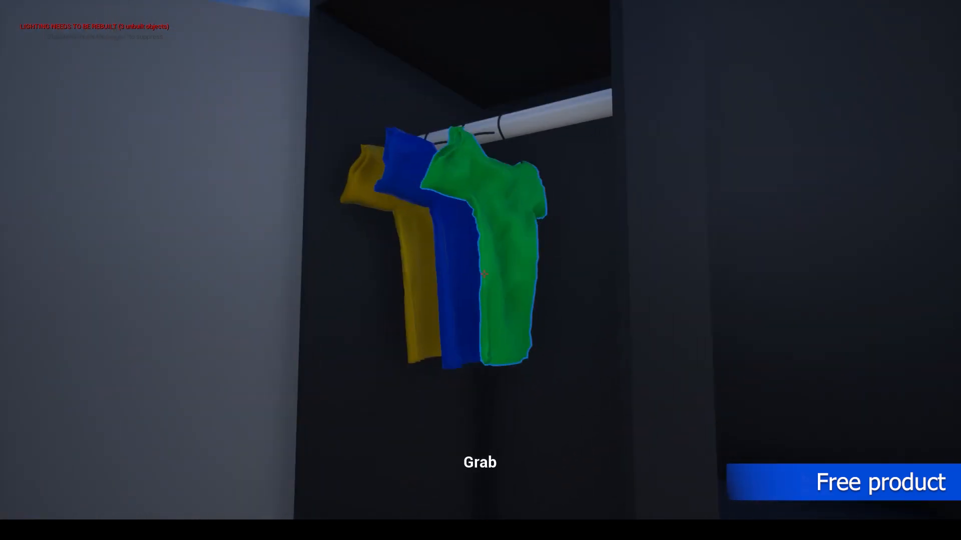
pyautogui.moveTo(484, 274); pyautogui.dragTo(484, 275)
pyautogui.press('a')
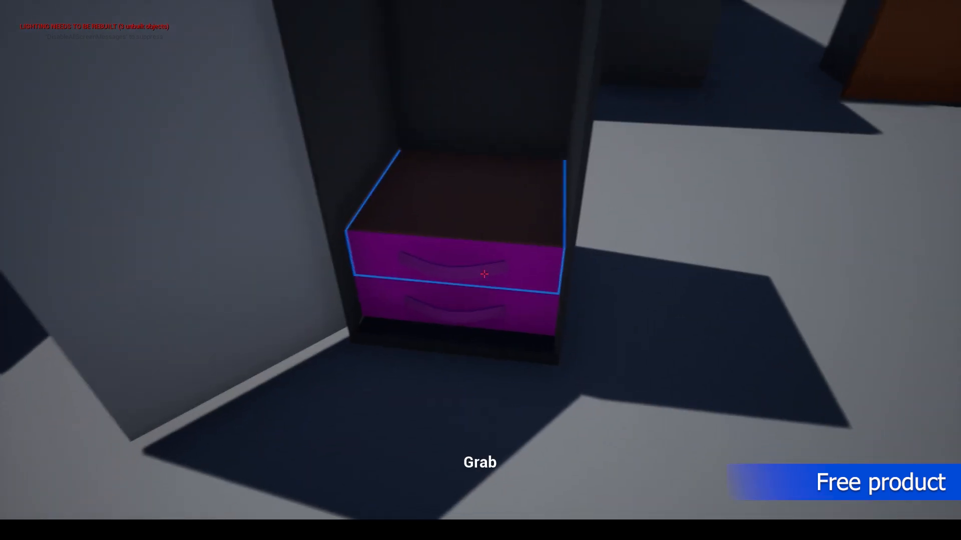
# - Test the highlight and grabbing on the wardrobe's drawers and the orange cabinet's door, and stop the session
pyautogui.moveTo(484, 274); pyautogui.dragTo(484, 275)
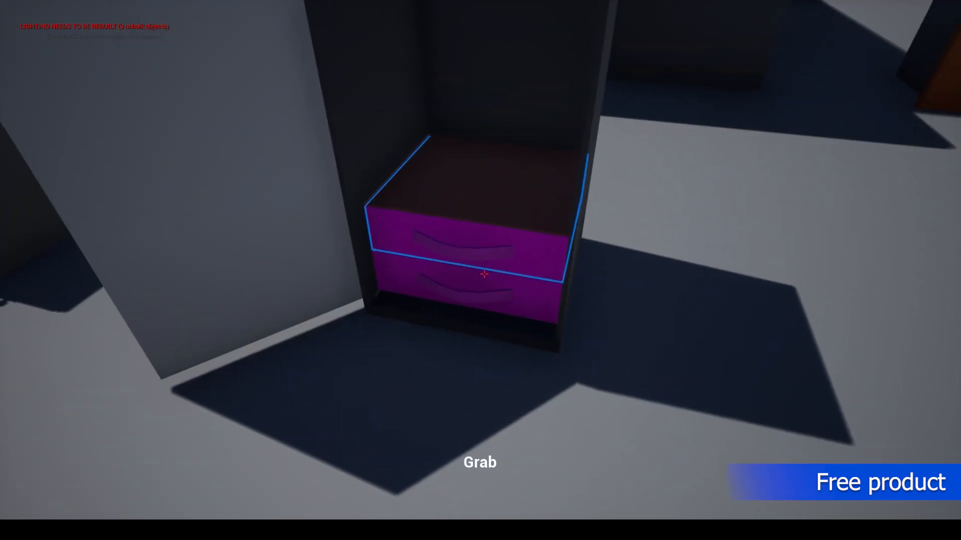
pyautogui.moveTo(484, 274); pyautogui.dragTo(484, 275)
pyautogui.press('a')
pyautogui.press('d')
pyautogui.press('a')
pyautogui.press('a')
pyautogui.press('a')
pyautogui.press('d')
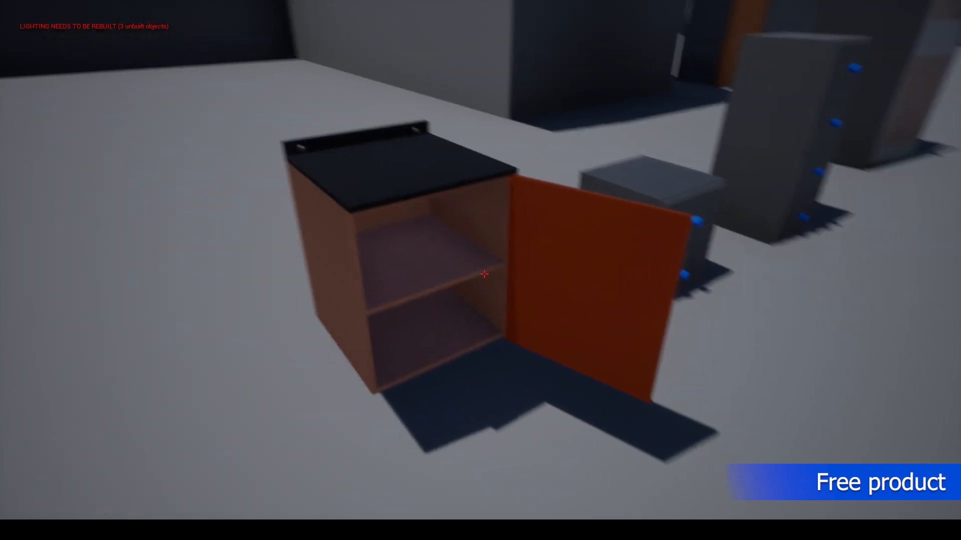
pyautogui.press('a')
pyautogui.press('s')
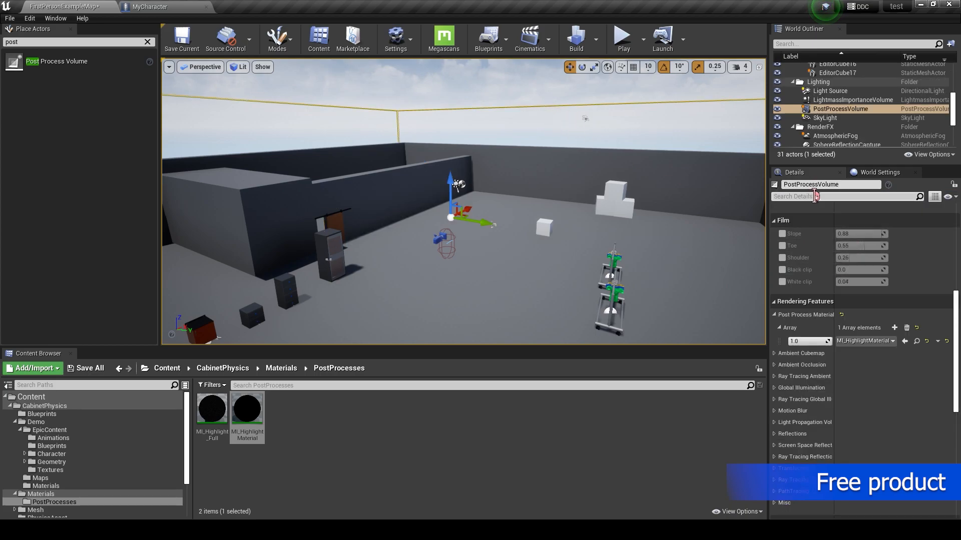
# - Search the PostProcessVolume's details for "inf" to check its Infinite Extent setting, and clear the search
pyautogui.click(815, 196)
pyautogui.write('inf')
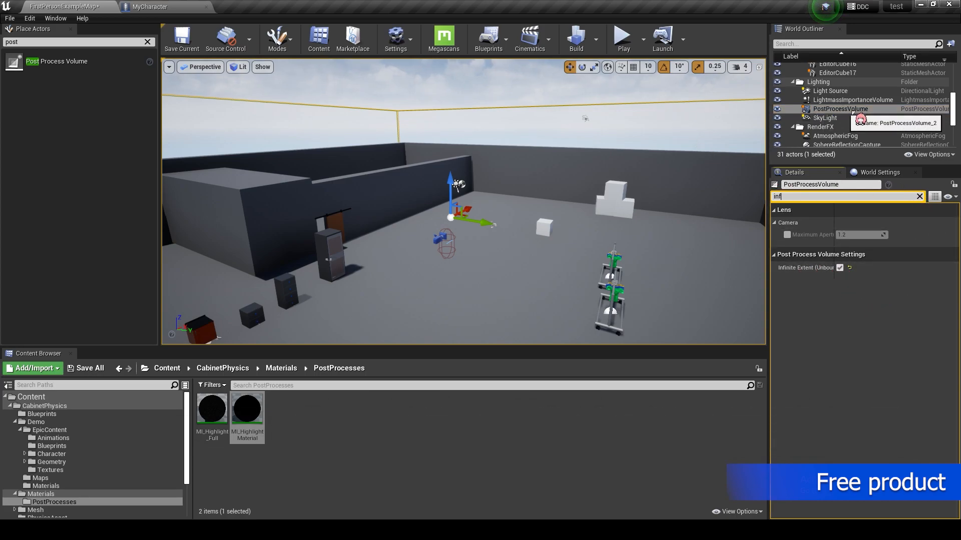
pyautogui.click(919, 196)
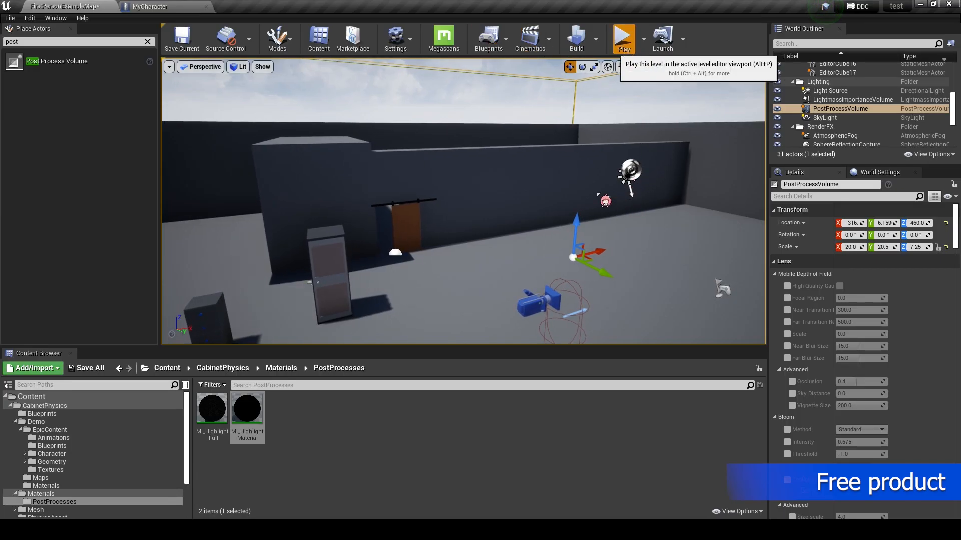
# - Play the level, walk up to the sliding door to check its highlight and prompt, and stop the session
pyautogui.click(592, 169)
pyautogui.press('w')
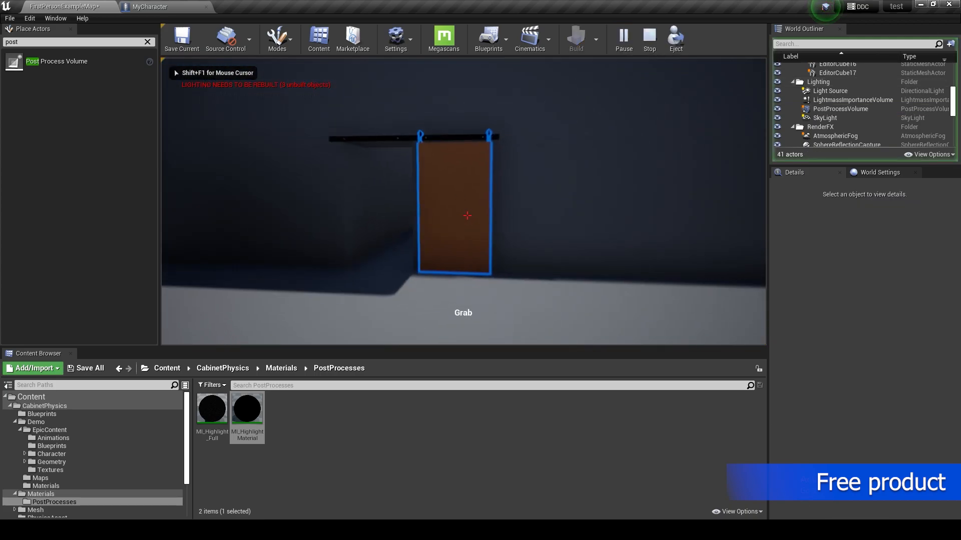
pyautogui.press('s')
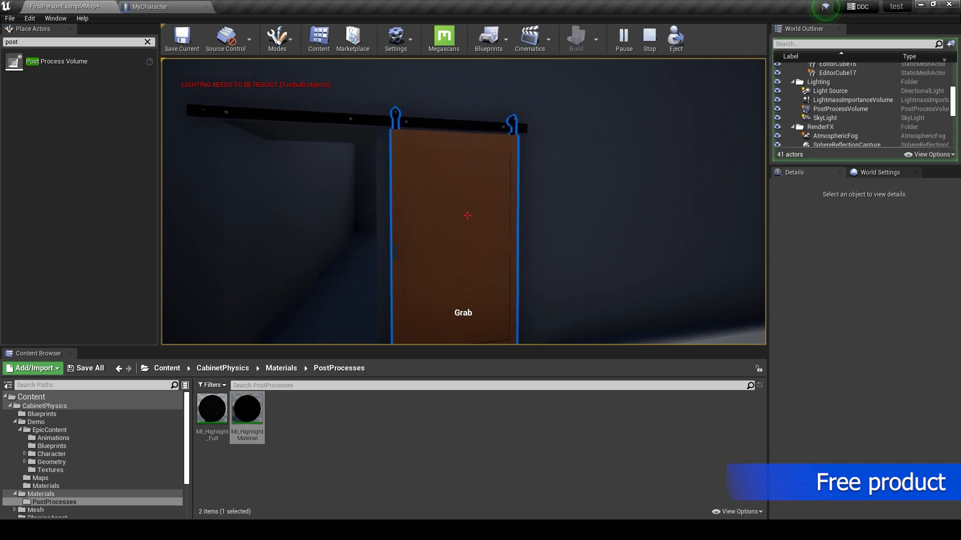
pyautogui.press('s')
pyautogui.press('s')
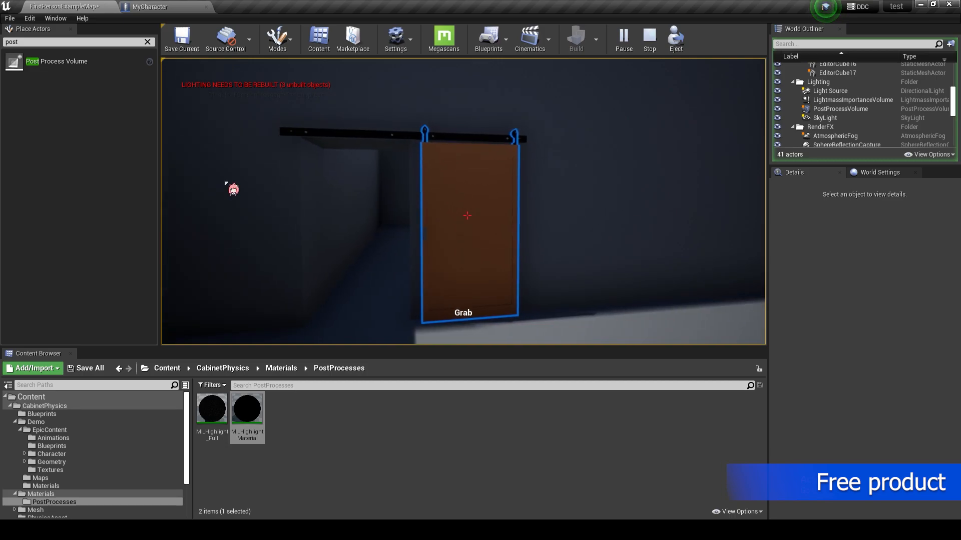
pyautogui.press('Escape')
# - Open BP_HangingSlidingDoor's blueprint, set the Look At return message to "Grab Door", compile, and return to the level
pyautogui.moveTo(523, 249); pyautogui.dragTo(503, 249, button='right')
pyautogui.press('s')
pyautogui.click(484, 201)
pyautogui.click(921, 112)
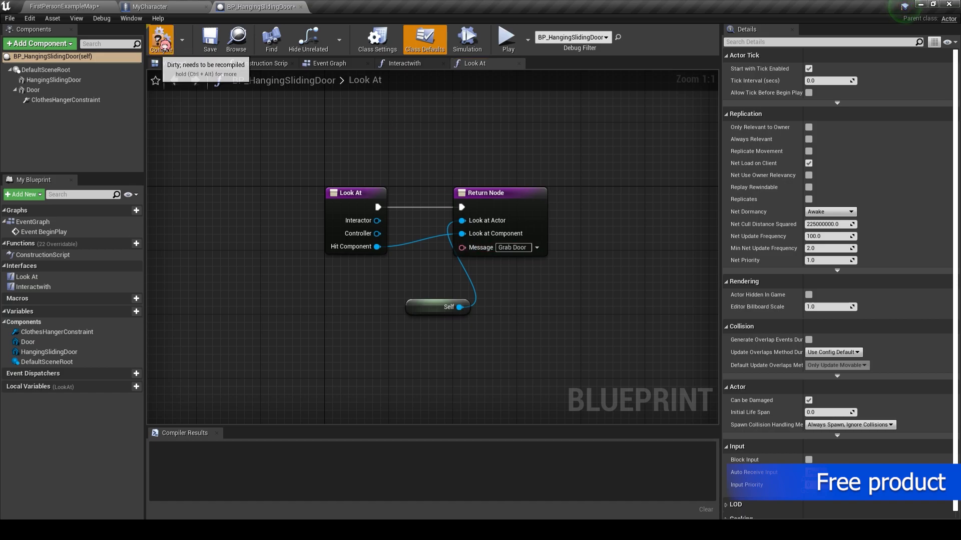
pyautogui.click(85, 7)
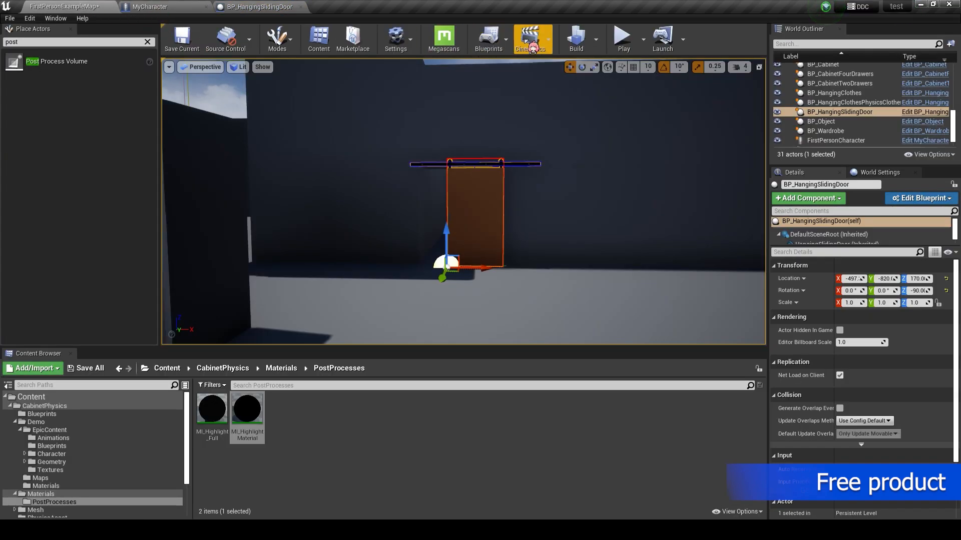
# - Play the level in full screen to test the sliding door's new prompt and the wardrobe's highlight, and stop the session
pyautogui.click(624, 37)
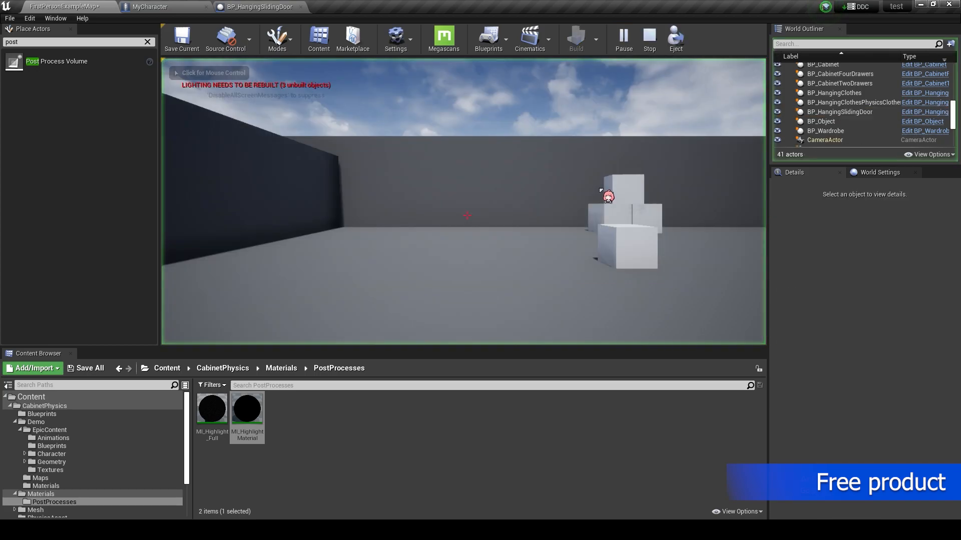
pyautogui.press('F11')
pyautogui.press('w')
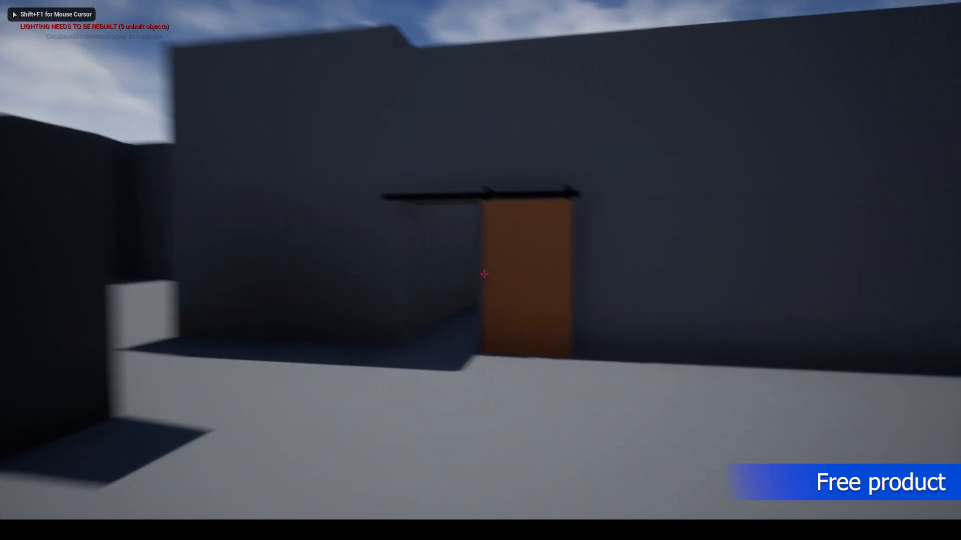
pyautogui.press('s')
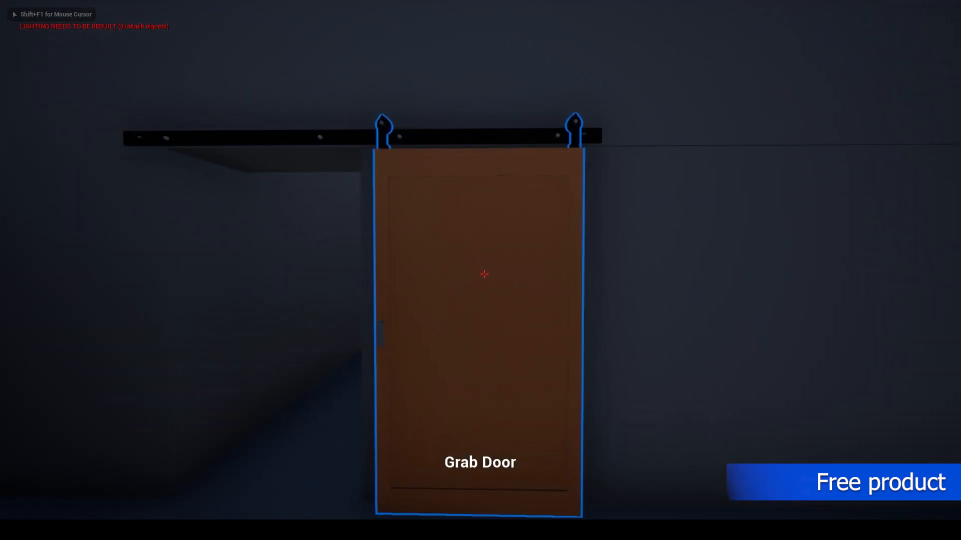
pyautogui.press('w')
pyautogui.moveTo(484, 274); pyautogui.dragTo(484, 275)
pyautogui.press('s')
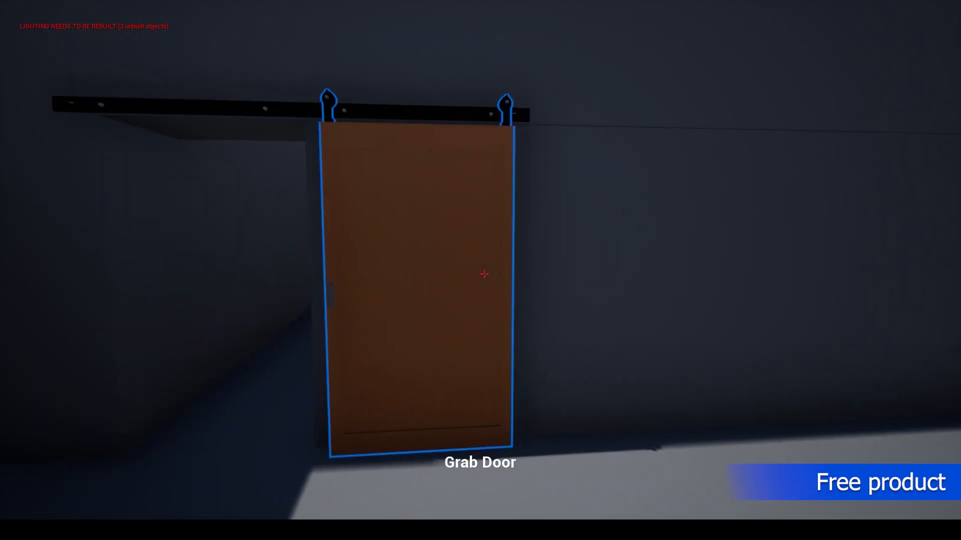
pyautogui.press('w')
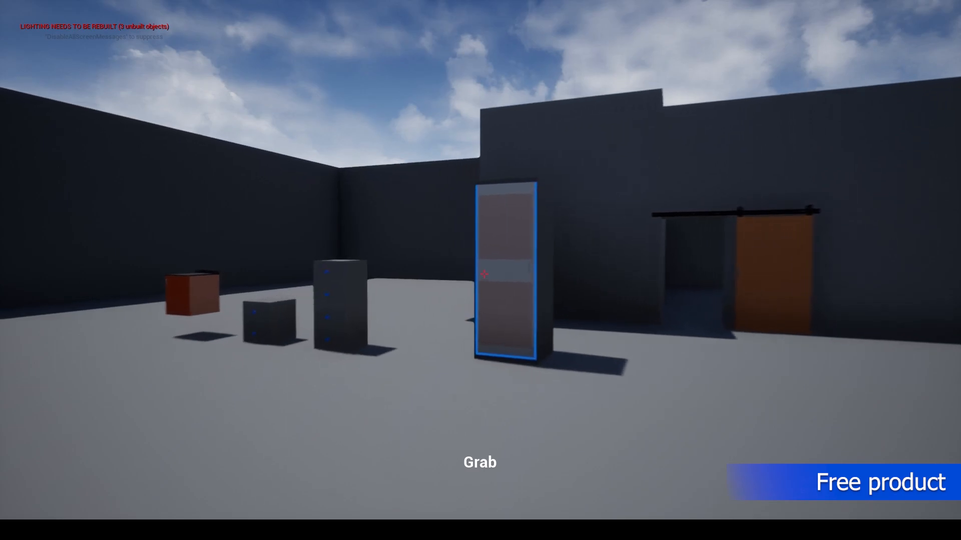
pyautogui.press('Escape')
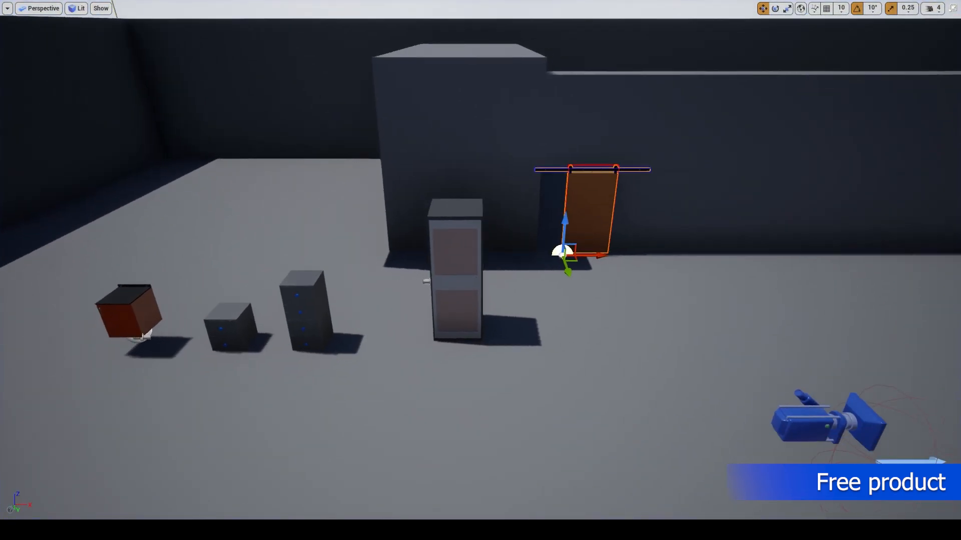
# - Open BP_Wardrobe's blueprint to check the message its Look At function returns, and close the open blueprints
pyautogui.scroll(3, 480, 270)
pyautogui.press('F11')
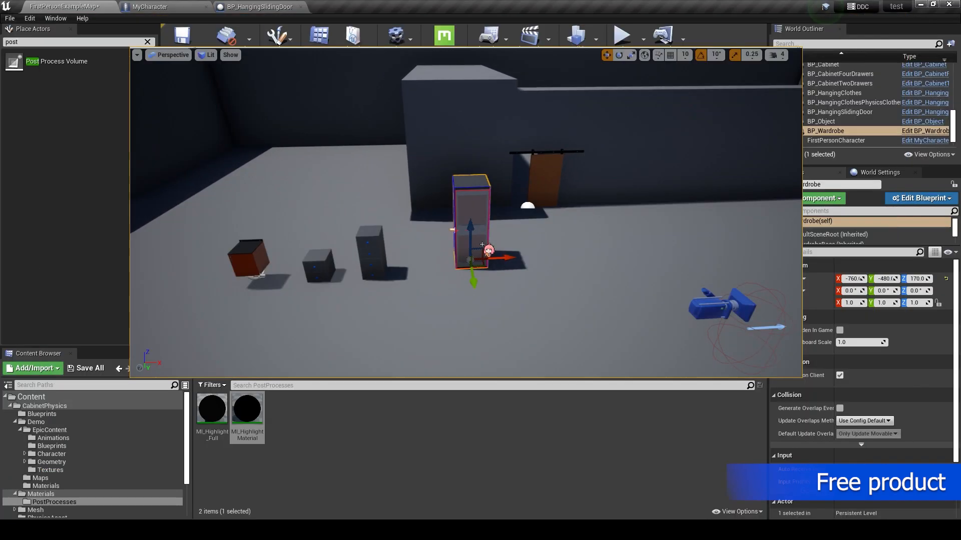
pyautogui.click(925, 132)
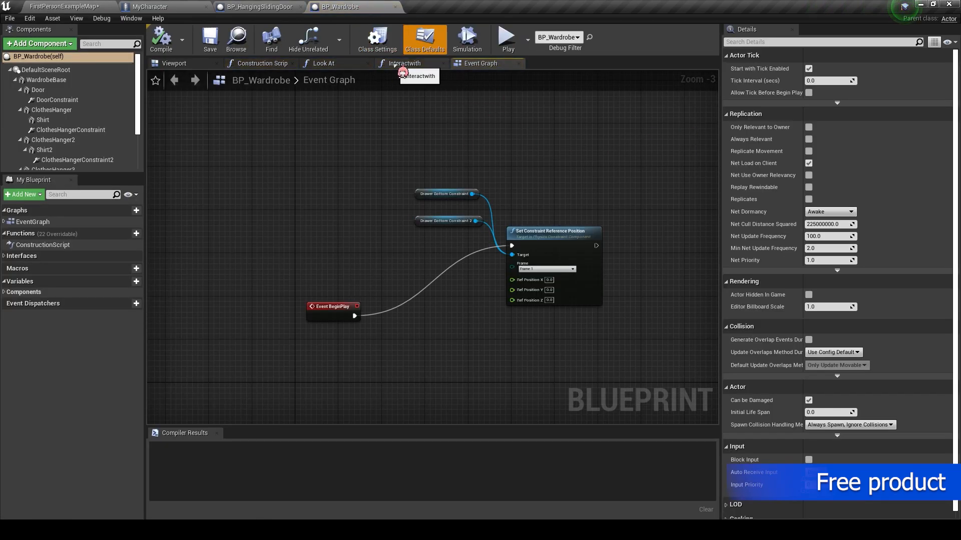
pyautogui.click(345, 63)
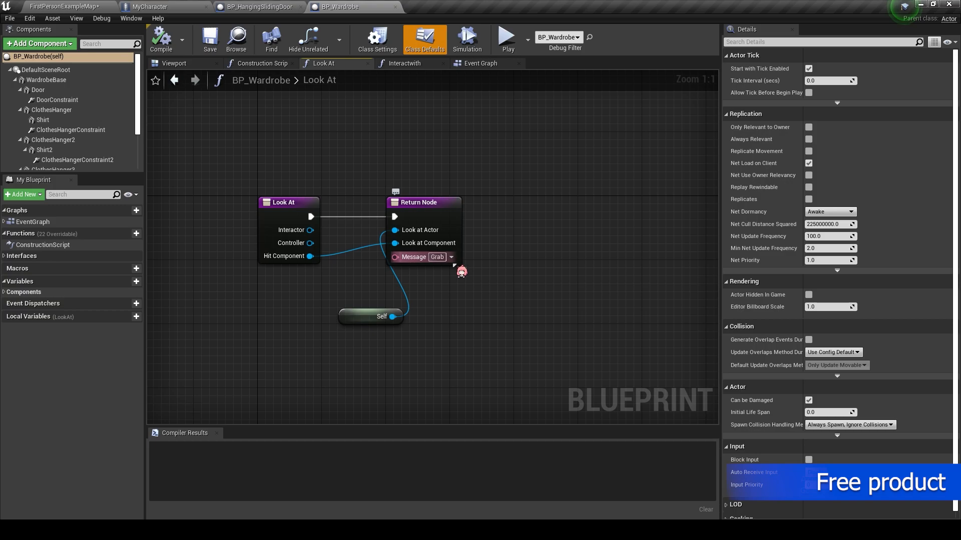
pyautogui.click(395, 7)
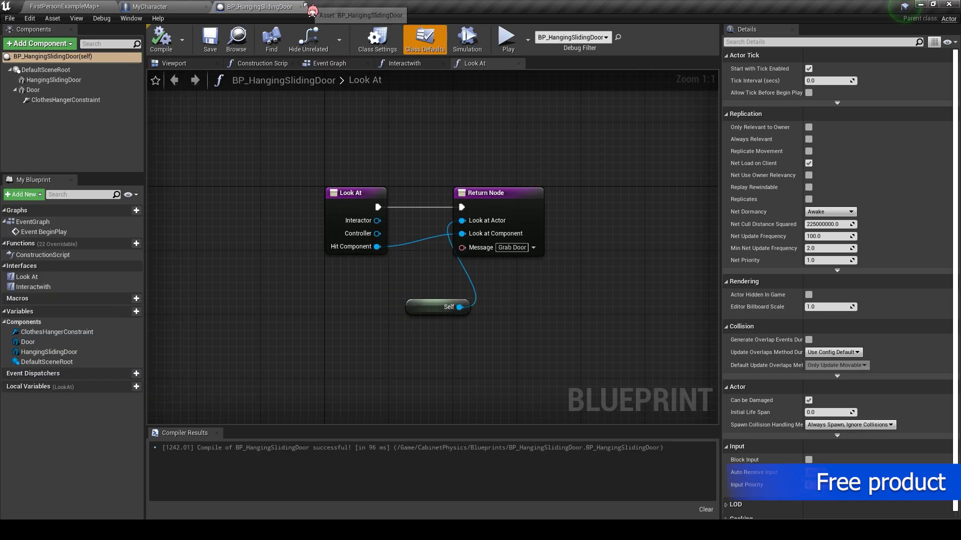
pyautogui.click(300, 6)
pyautogui.click(205, 8)
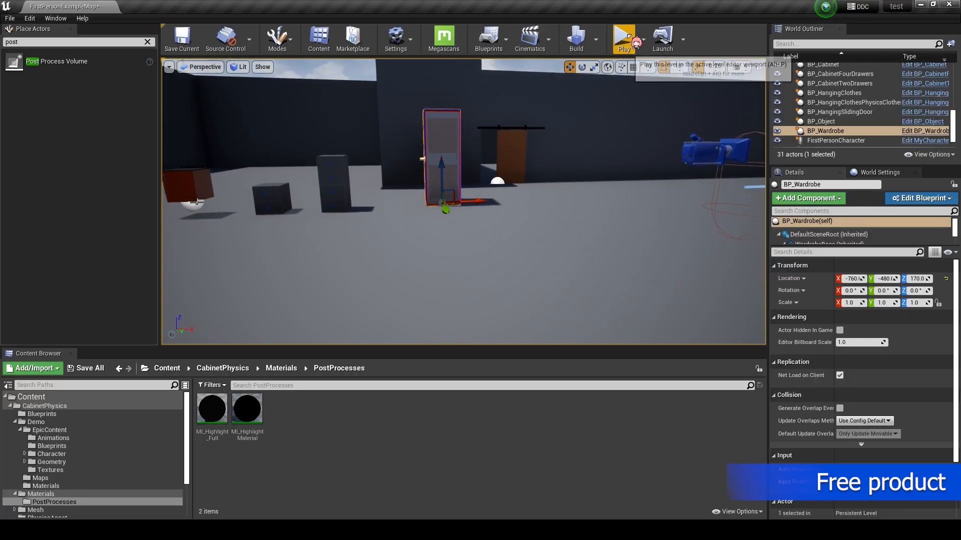
# - Play the level to check the highlight outline on the wardrobe door and the four-drawer cabinet, and stop the session
pyautogui.hotkey('alt', 'p')
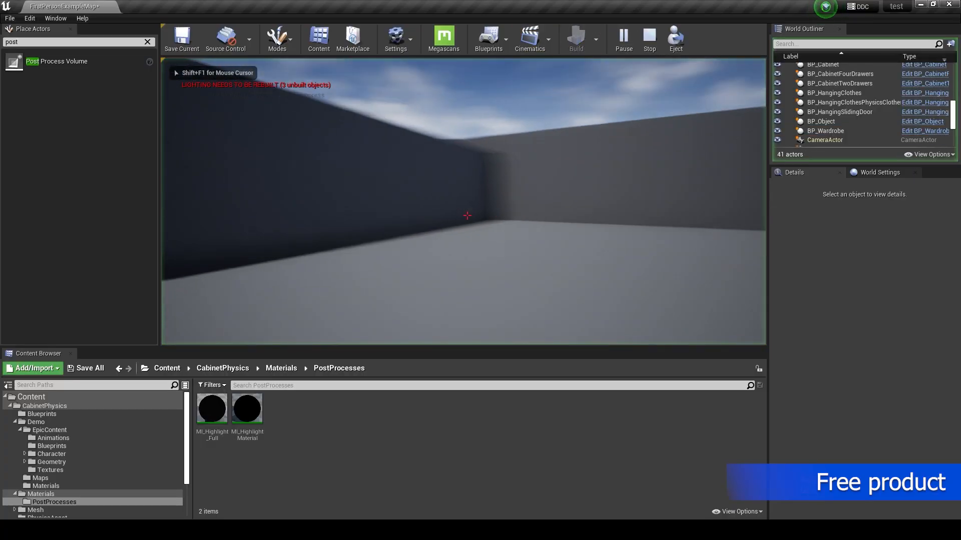
pyautogui.press('w')
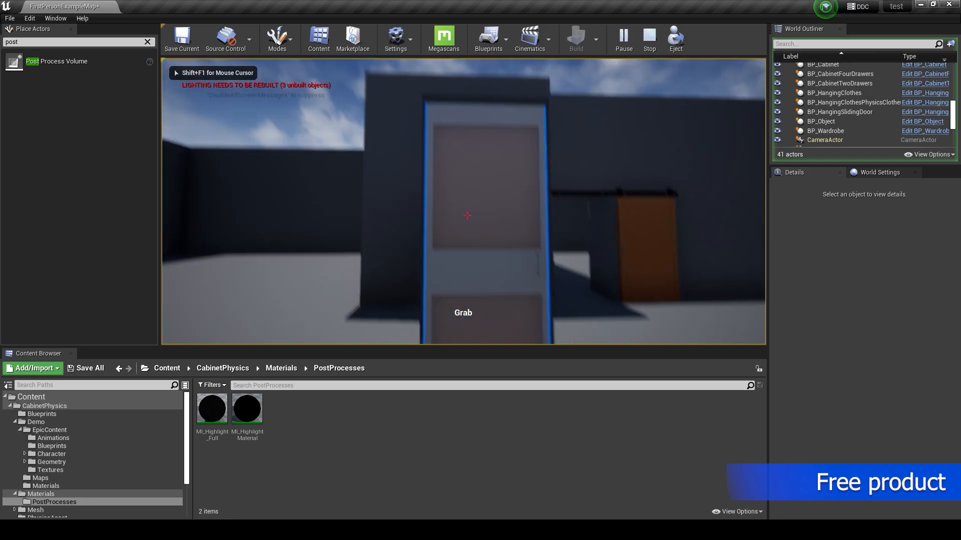
pyautogui.press('s')
pyautogui.press('w')
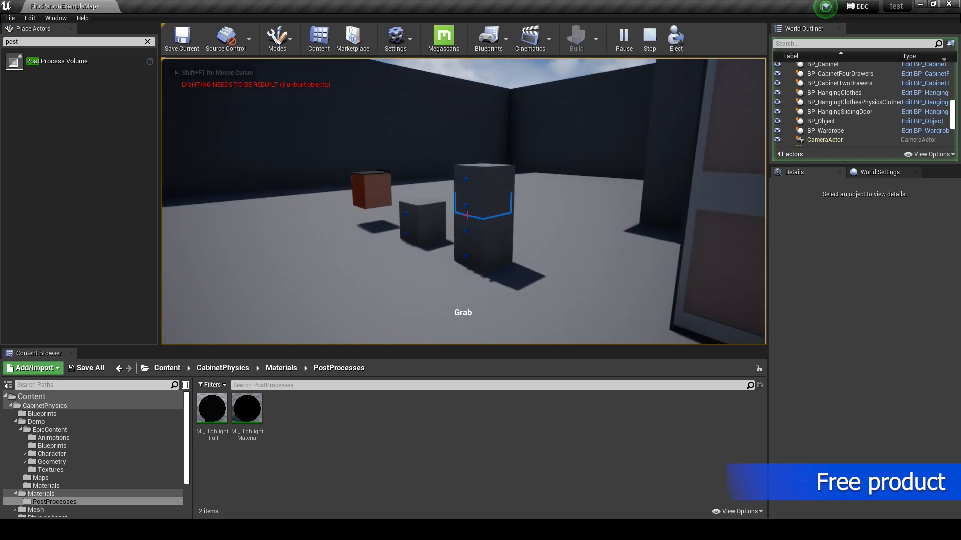
pyautogui.press('s')
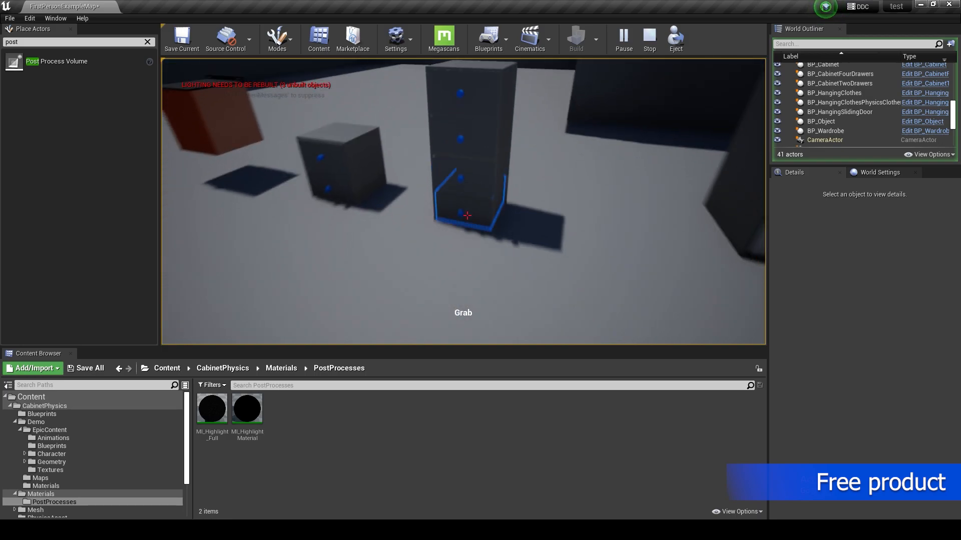
pyautogui.press('Escape')
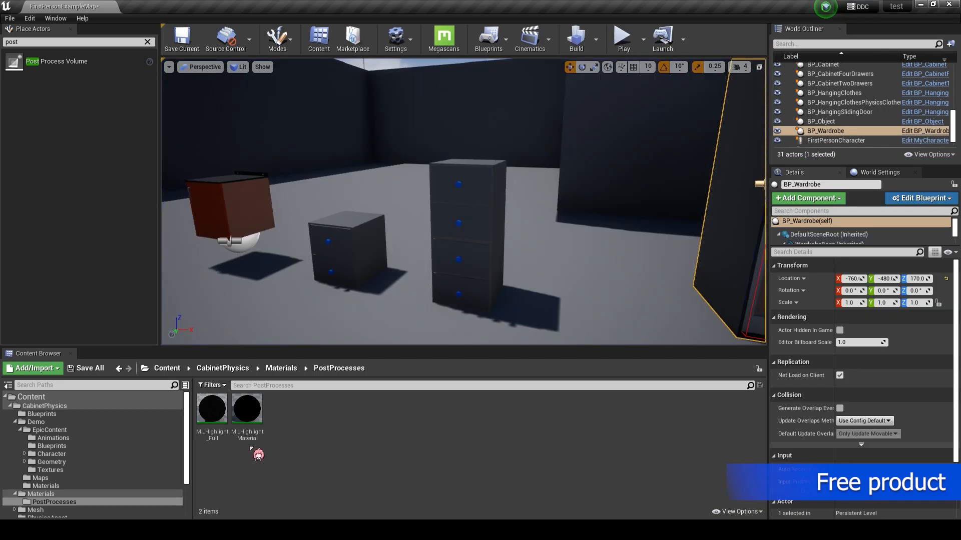
# - In MI_HighlightMaterial, set LineRenderWidth to 4.0 and Outline Glow Intensity to 5.0, save the material instance and close it
pyautogui.doubleClick(246, 424)
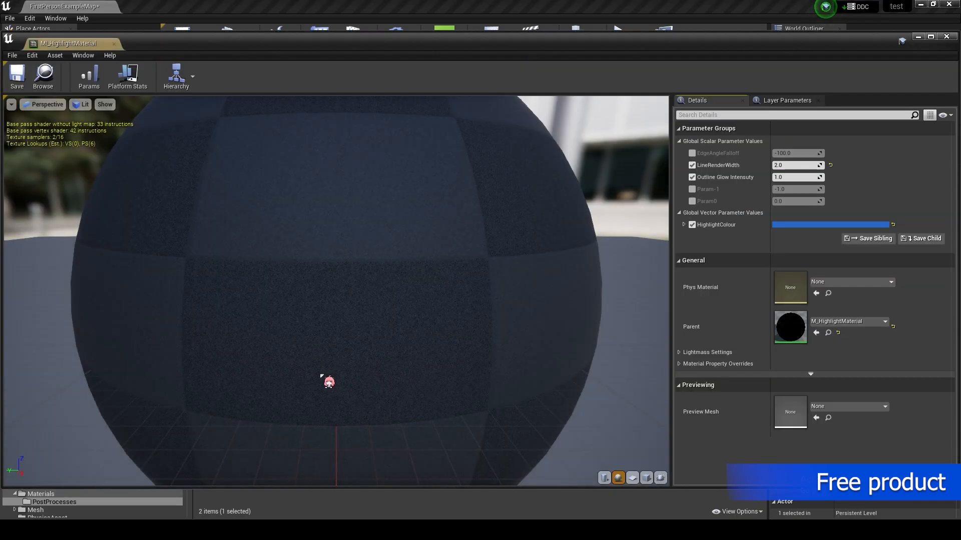
pyautogui.moveTo(68, 45); pyautogui.dragTo(214, 3)
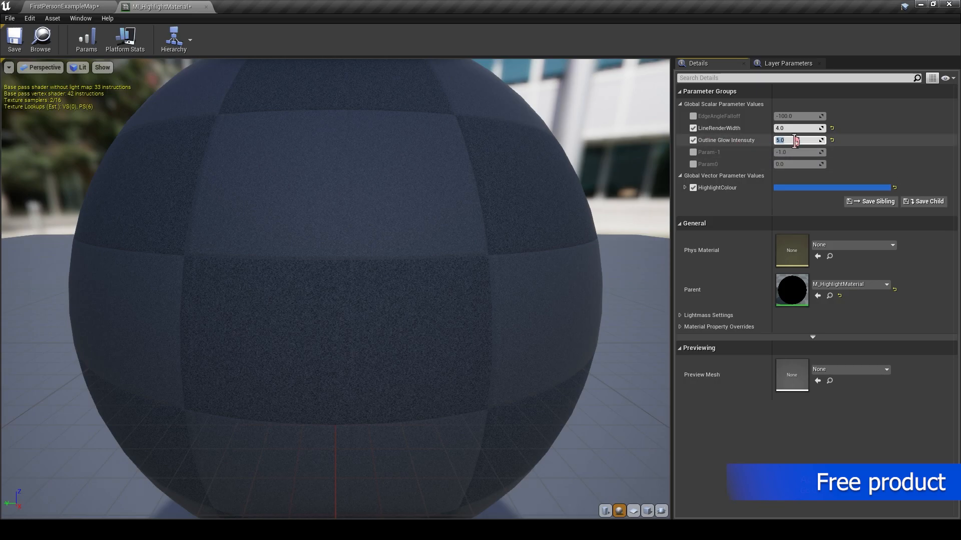
pyautogui.click(15, 42)
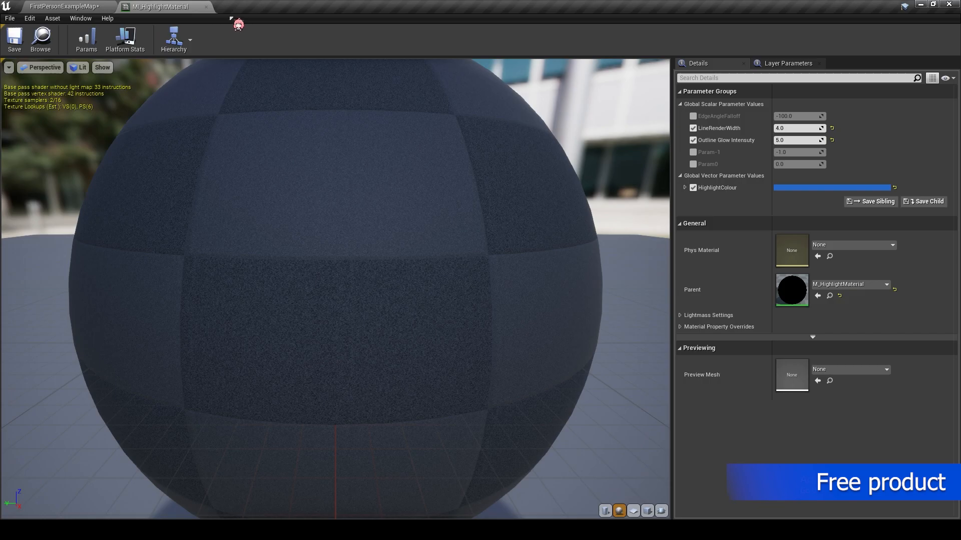
pyautogui.click(206, 7)
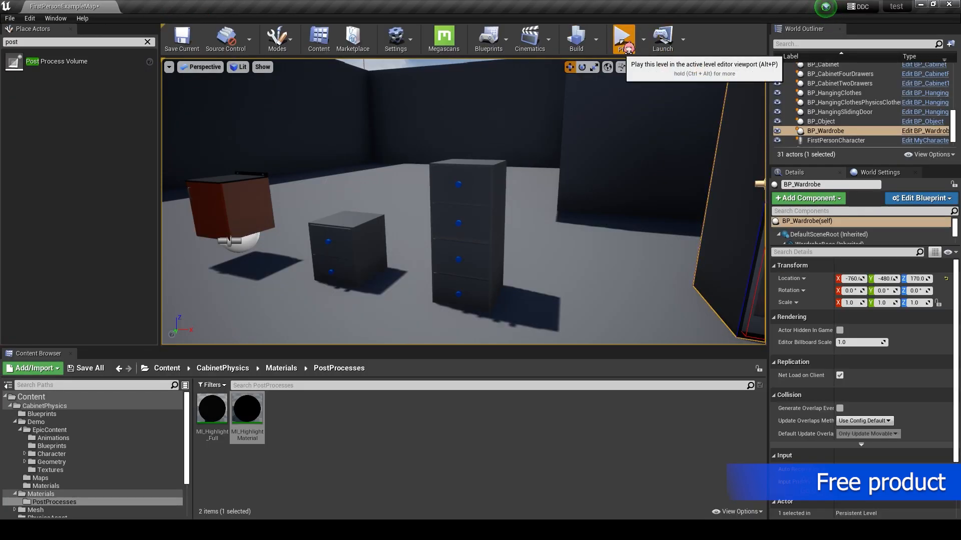
# - Play the level and walk up to the four-drawer cabinet and wardrobe to check the adjusted highlight outline
pyautogui.click(570, 177)
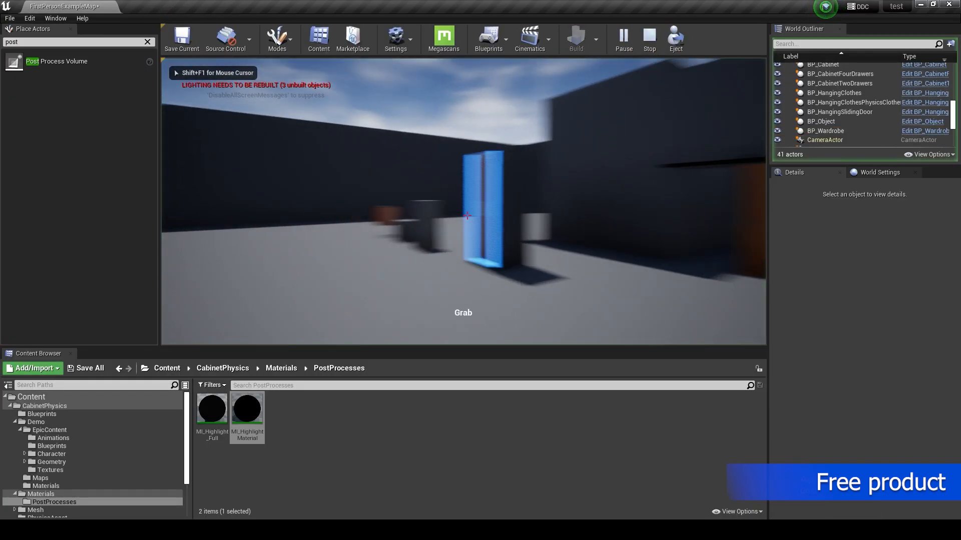
pyautogui.press('w')
pyautogui.press('w')
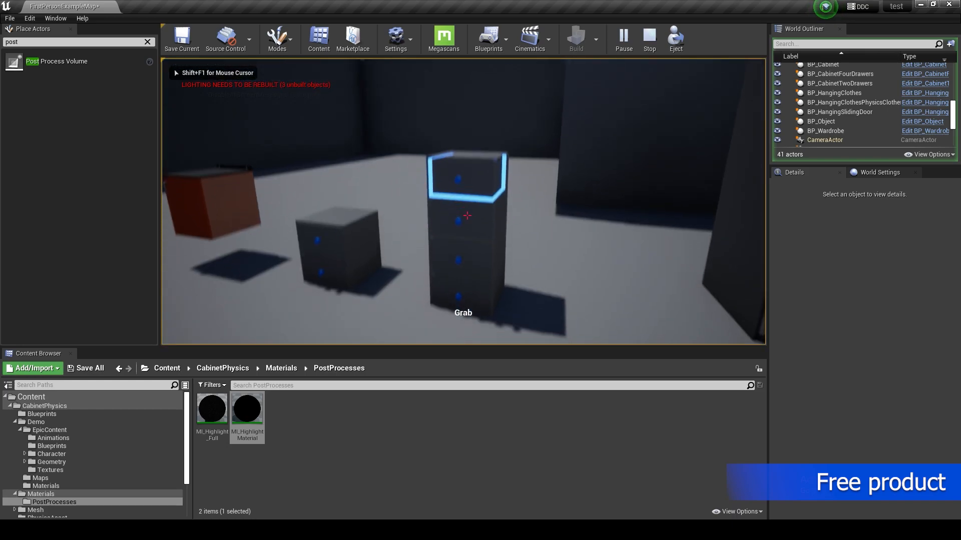
pyautogui.press('w')
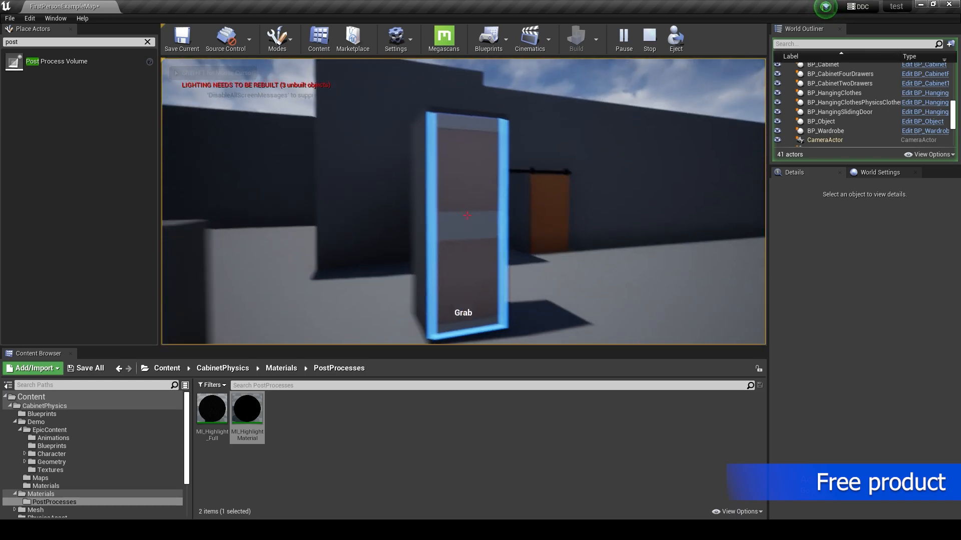
pyautogui.press('s')
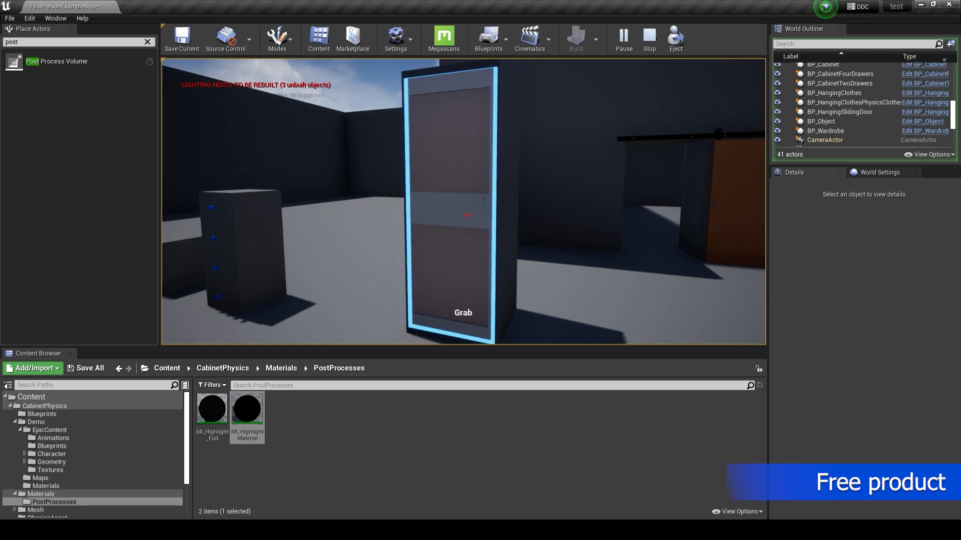
# - Continue the play test in full screen, inspecting the highlight on the drawers, wardrobe, cube and clothes hangers, and stop the session
pyautogui.press('F11')
pyautogui.click(484, 274)
pyautogui.press('w')
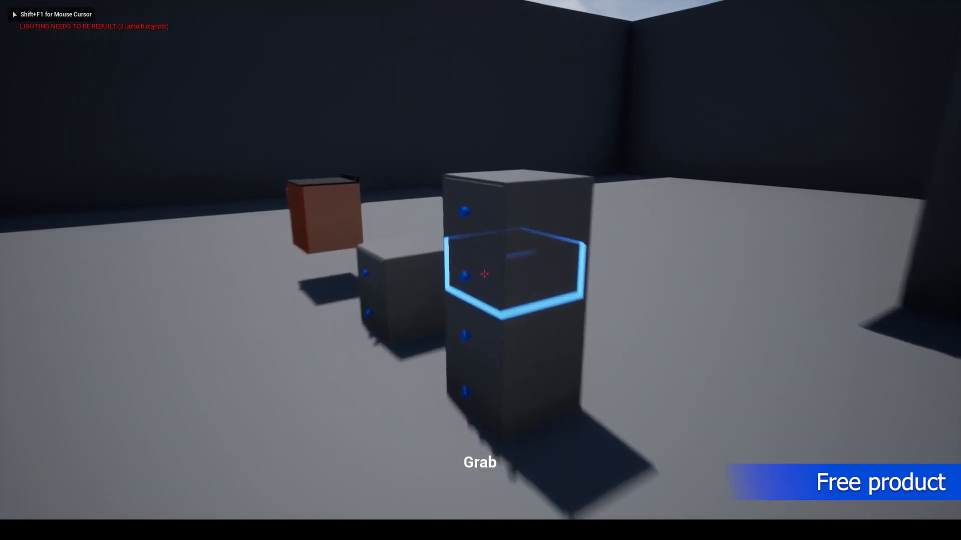
pyautogui.press('s')
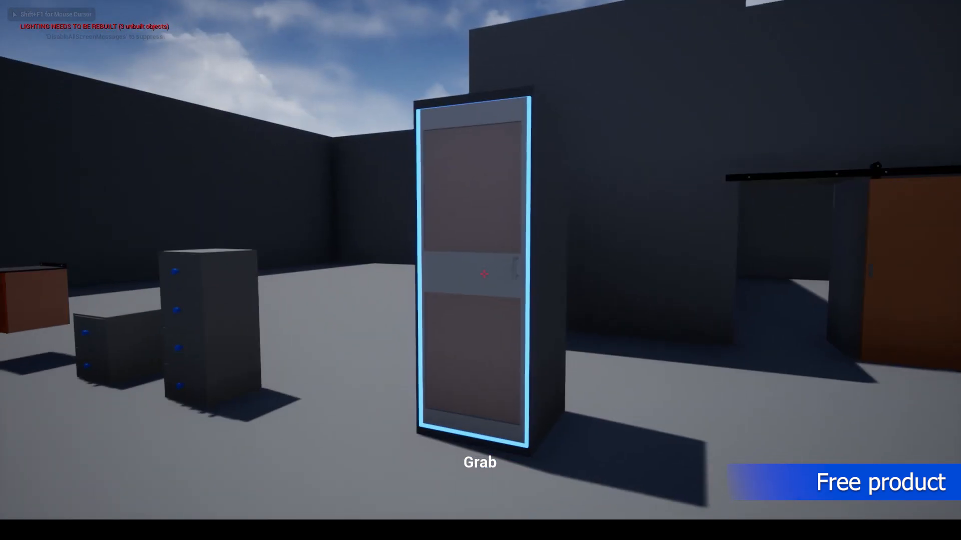
pyautogui.moveTo(484, 275); pyautogui.dragTo(356, 275)
pyautogui.press('w')
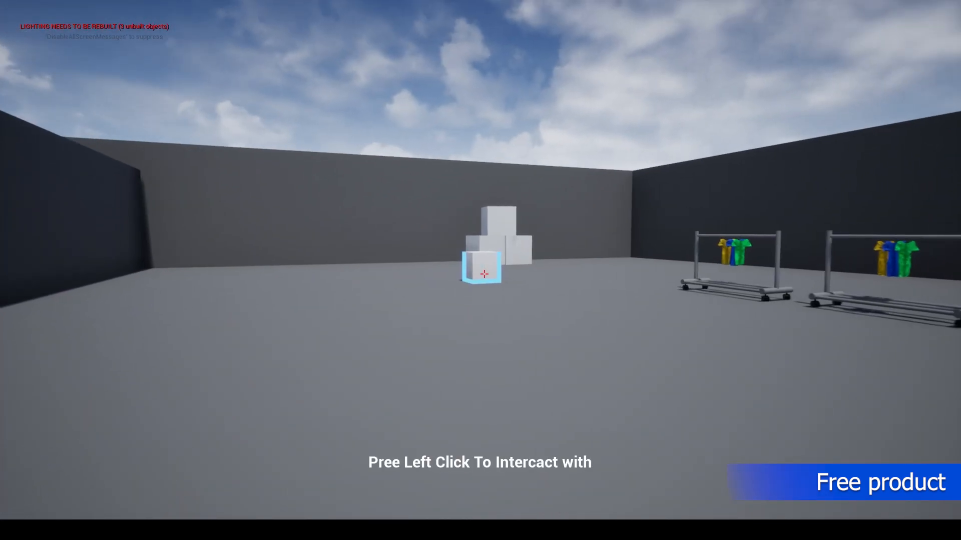
pyautogui.press('w')
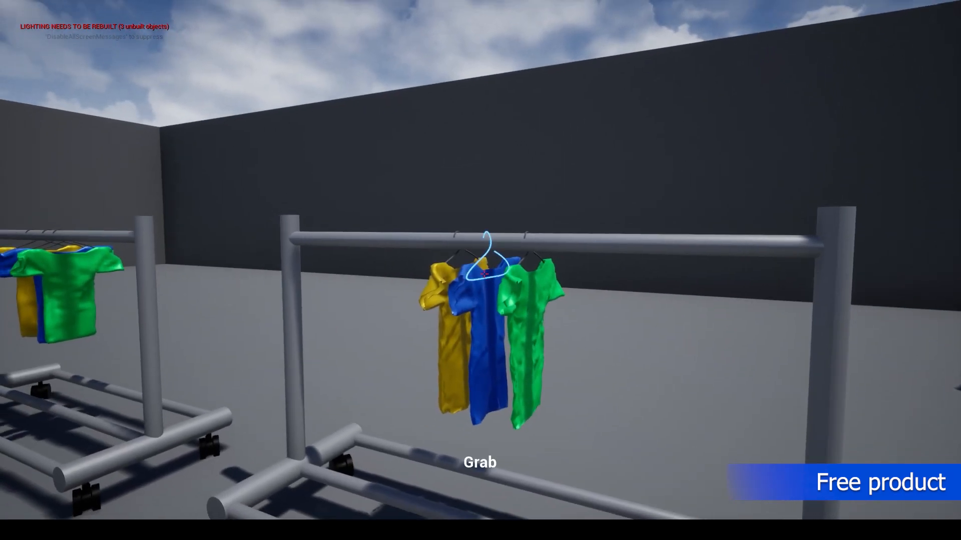
pyautogui.press('w')
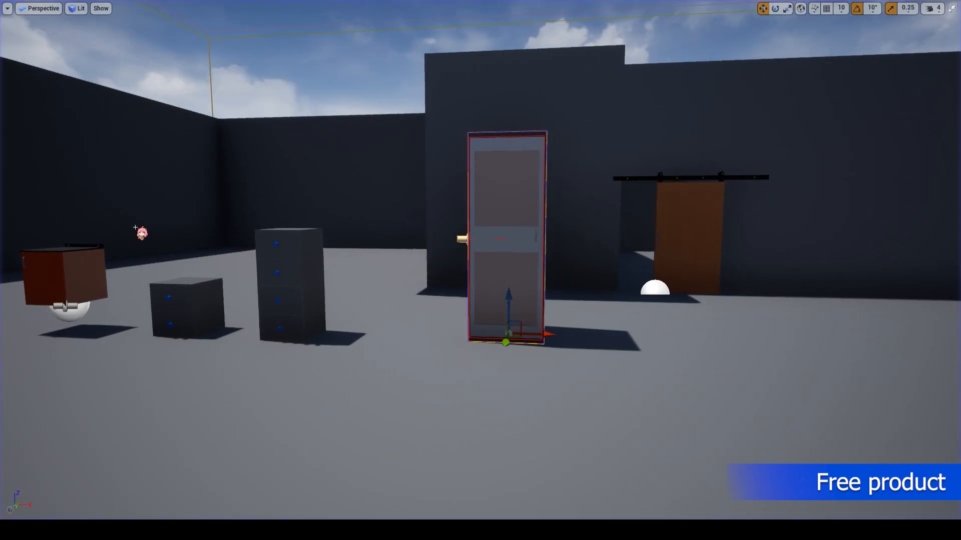
# - Leave the full-screen viewport, set LineRenderWidth to 1.0 in MI_HighlightMaterial, and close the material instance
pyautogui.press('F11')
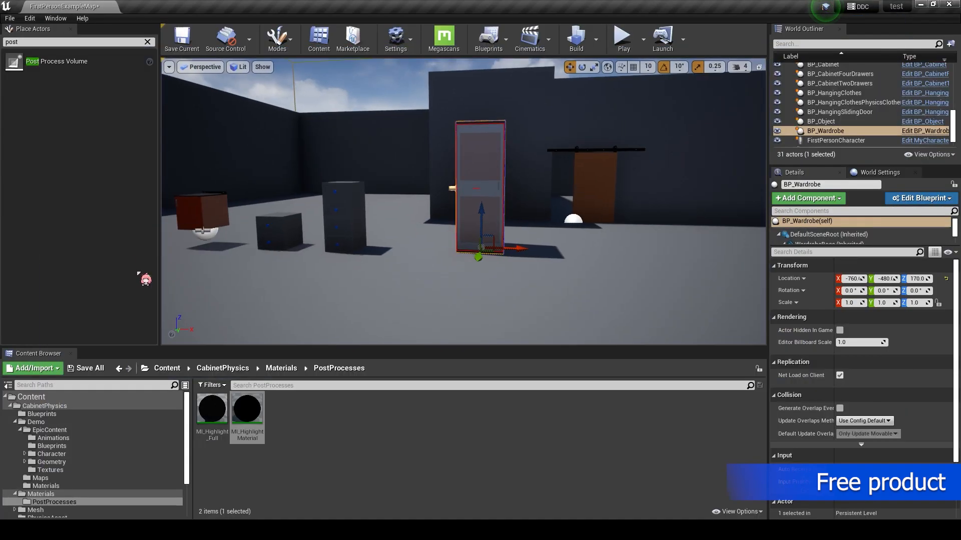
pyautogui.doubleClick(248, 408)
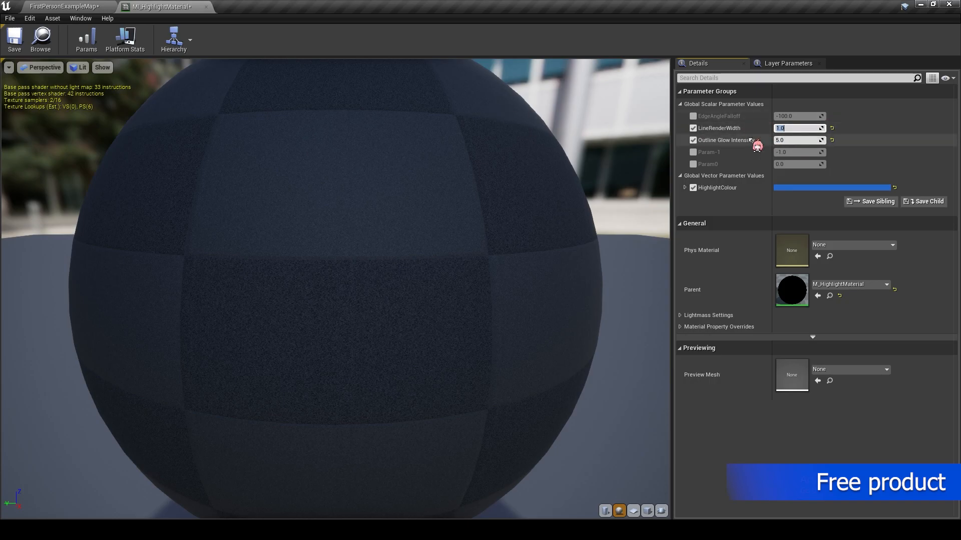
pyautogui.click(206, 8)
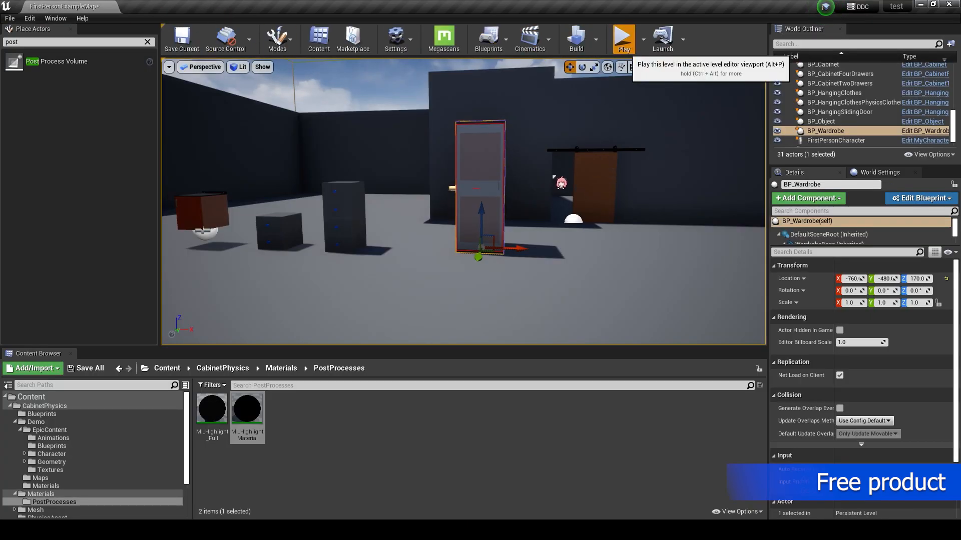
# - Play the level in full screen to check the thinner outline on the cabinet drawers, and stop the session
pyautogui.click(624, 40)
pyautogui.press('F11')
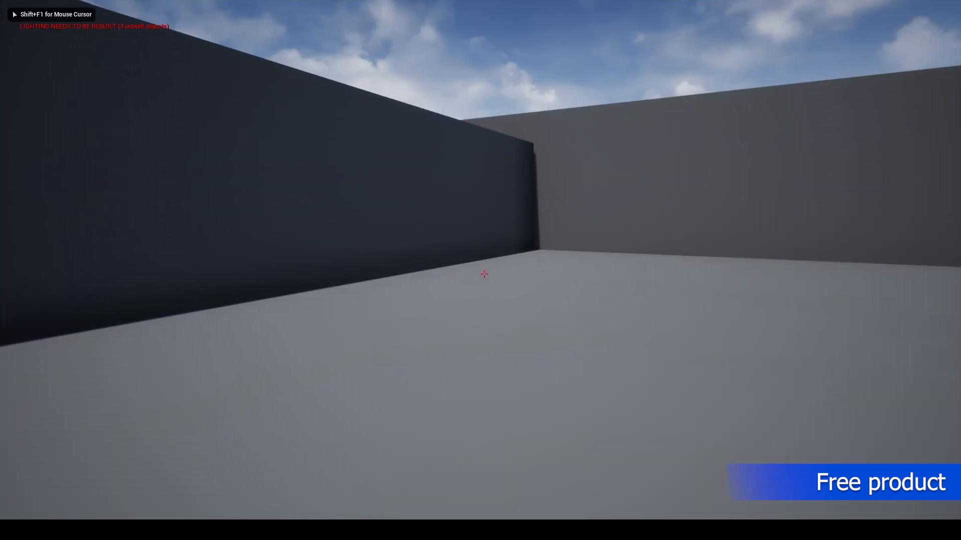
pyautogui.press('w')
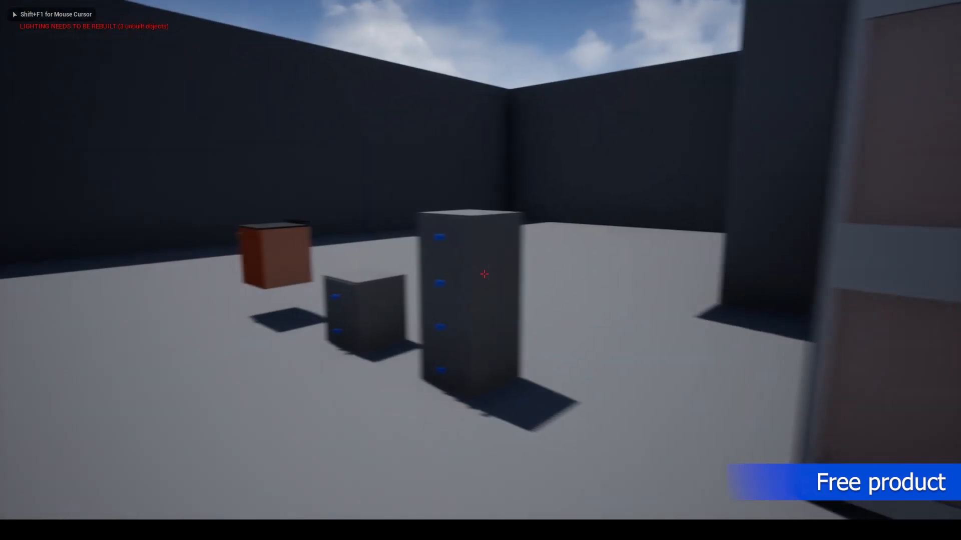
pyautogui.press('w')
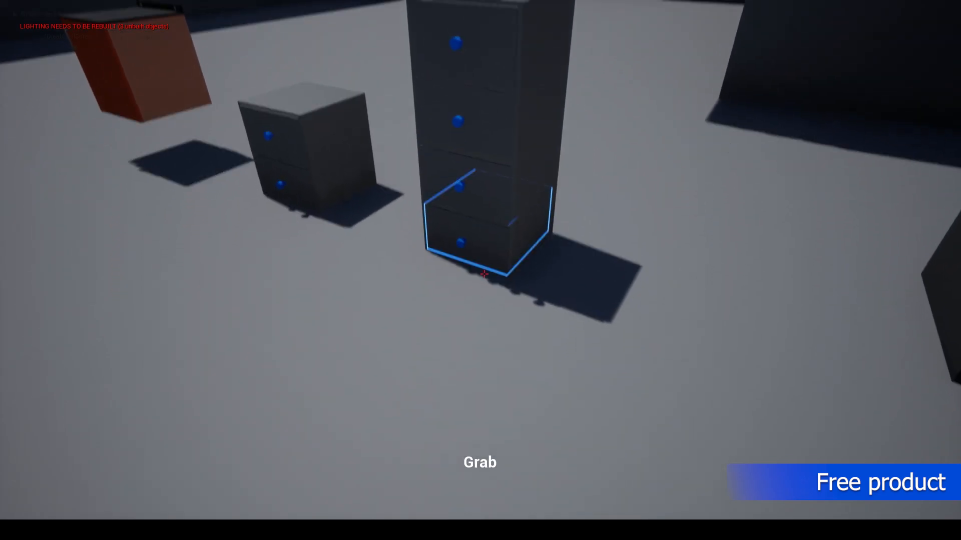
pyautogui.press('s')
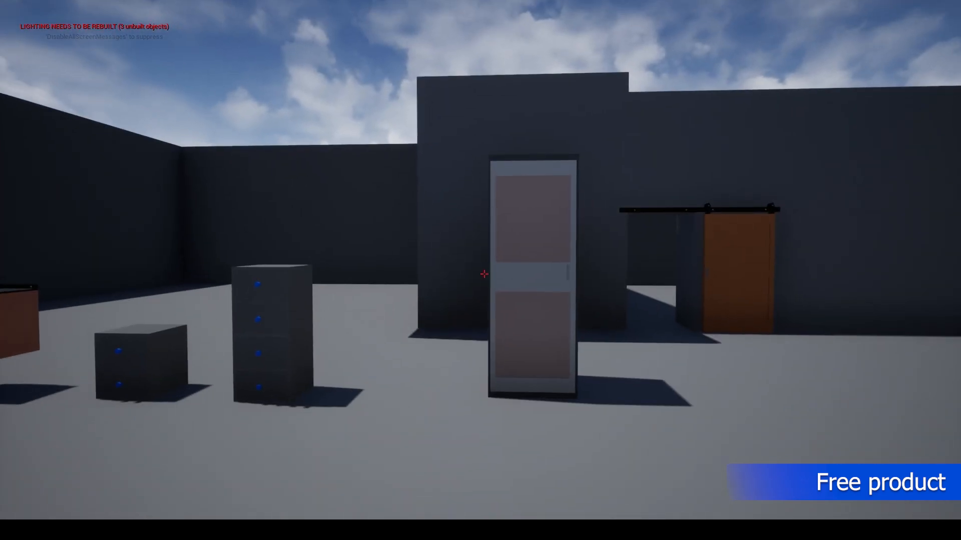
pyautogui.press('Escape')
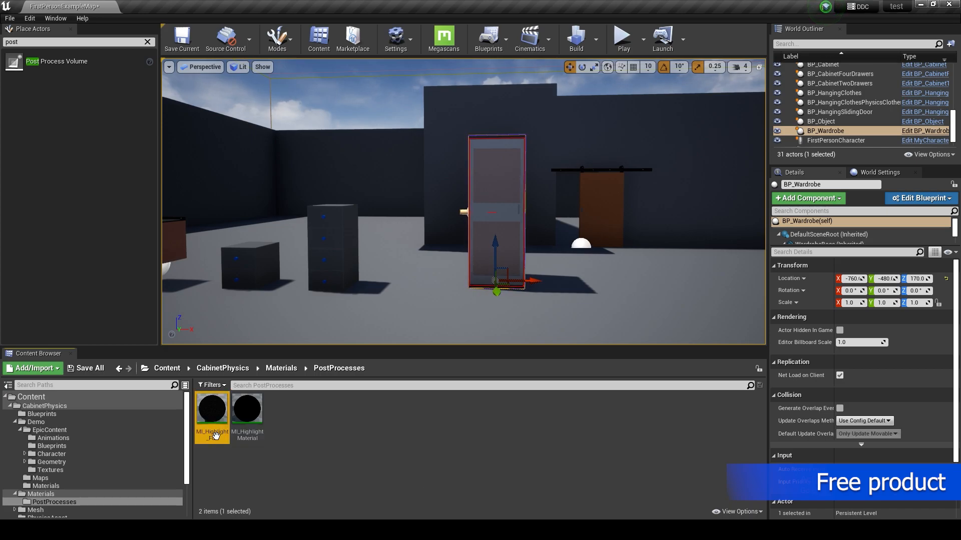
# - Select the PostProcessVolume and replace the material in its Post Process Materials array with MI_Highlight_Full
pyautogui.scroll(5, 841, 122)
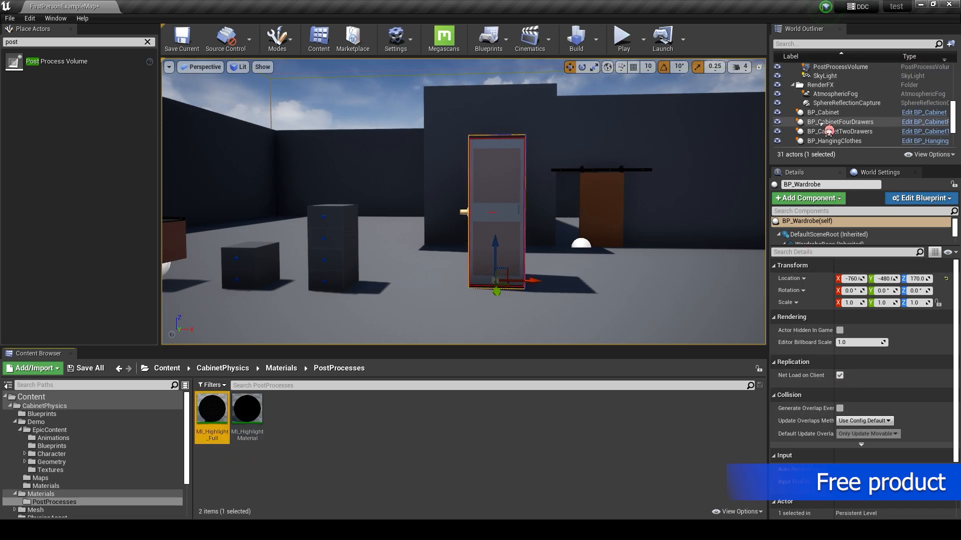
pyautogui.click(835, 131)
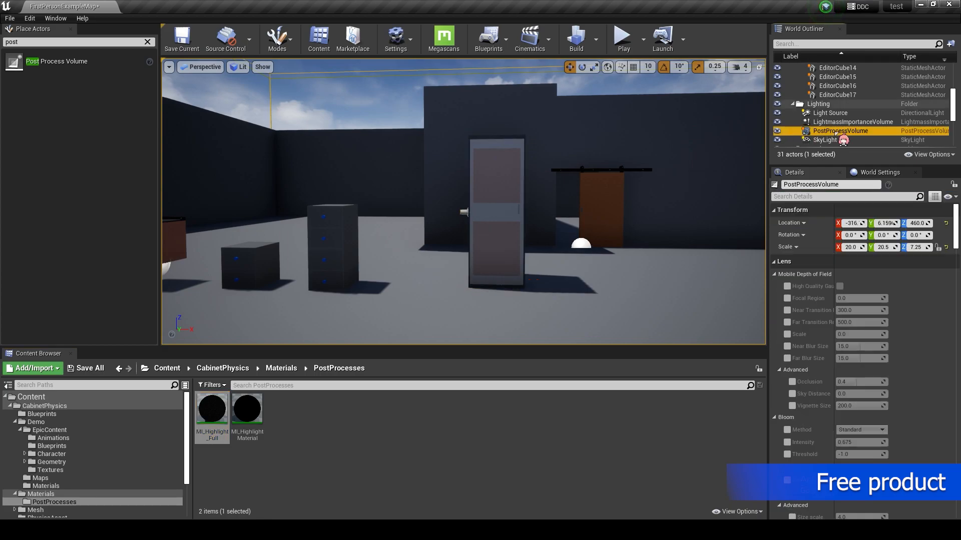
pyautogui.scroll(-15, 804, 296)
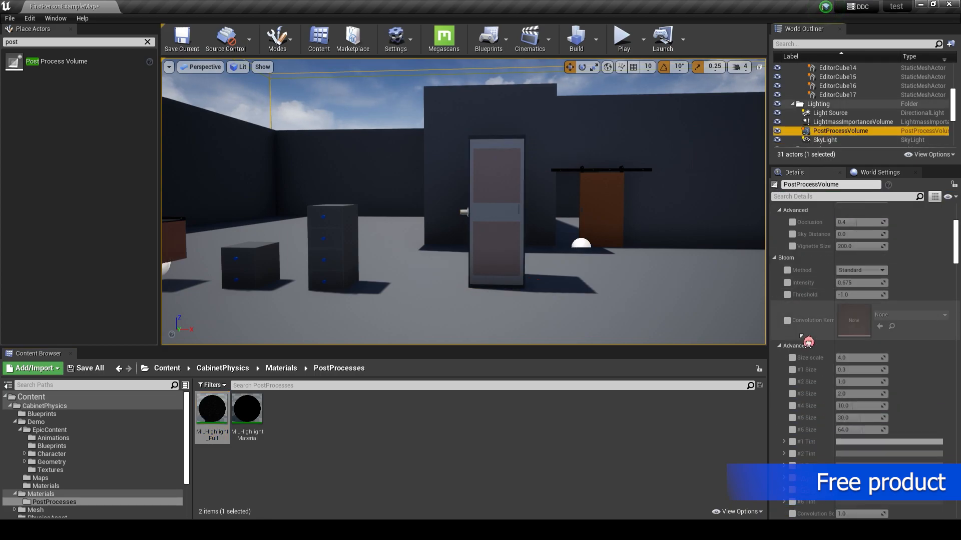
pyautogui.scroll(-5, 808, 384)
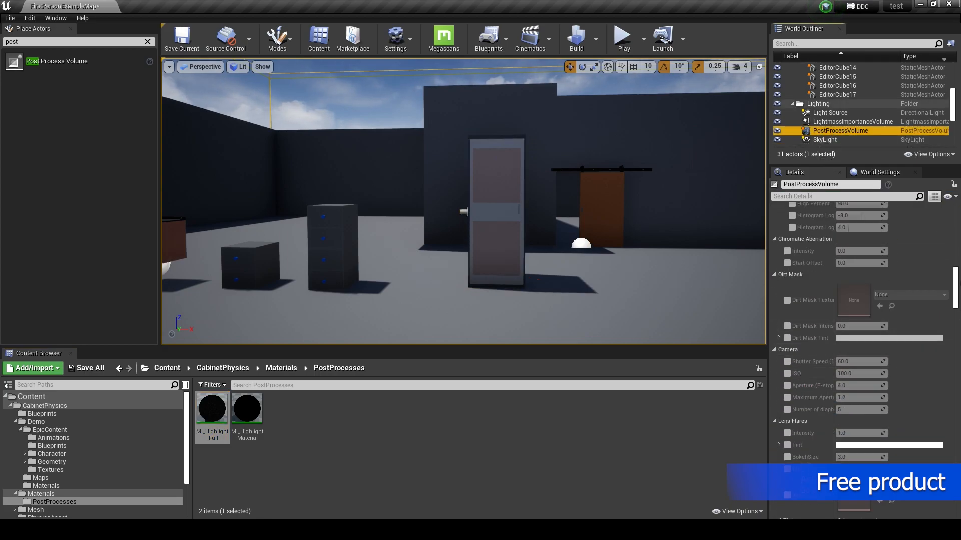
pyautogui.moveTo(956, 292); pyautogui.dragTo(956, 385)
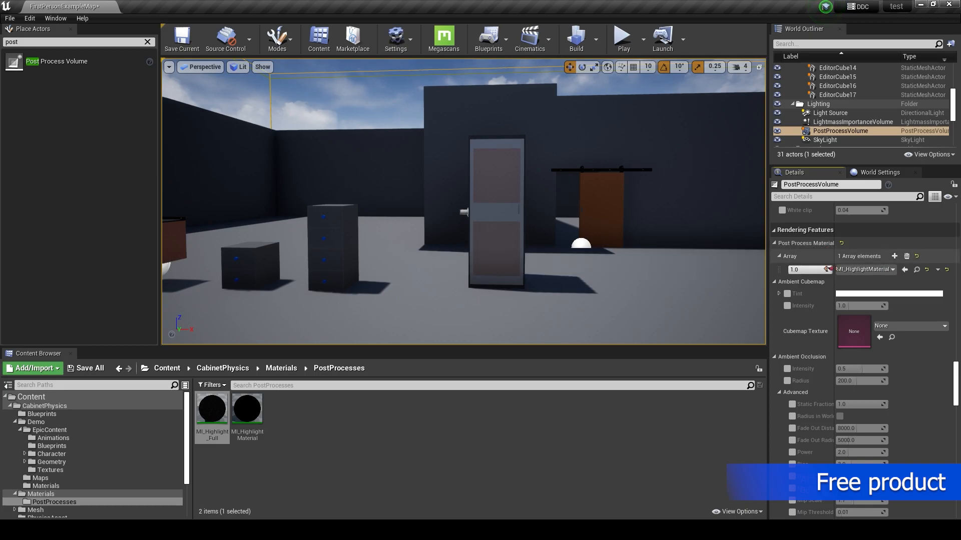
pyautogui.click(908, 271)
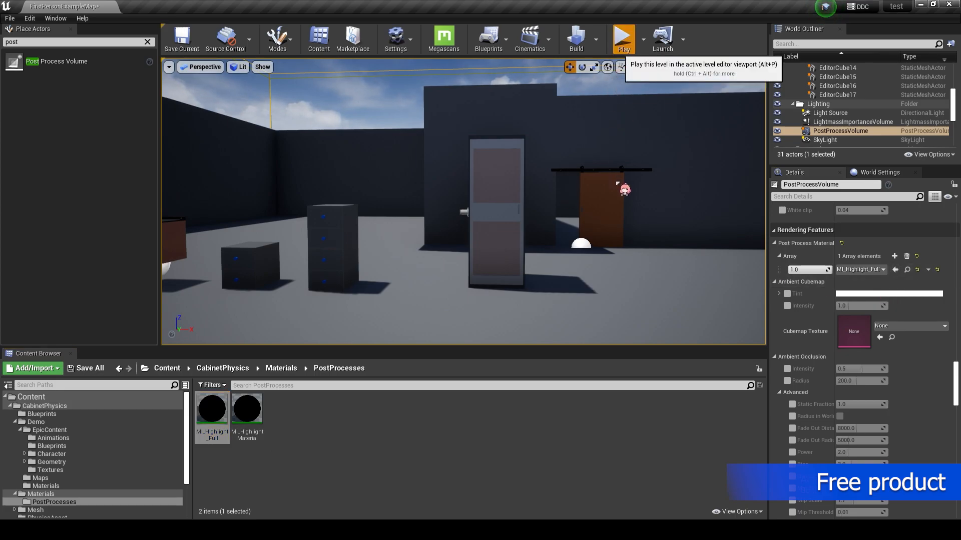
# - Play the level in full screen and inspect the full-surface highlight on the wardrobe door and the two-drawer cabinet
pyautogui.click(623, 39)
pyautogui.press('F11')
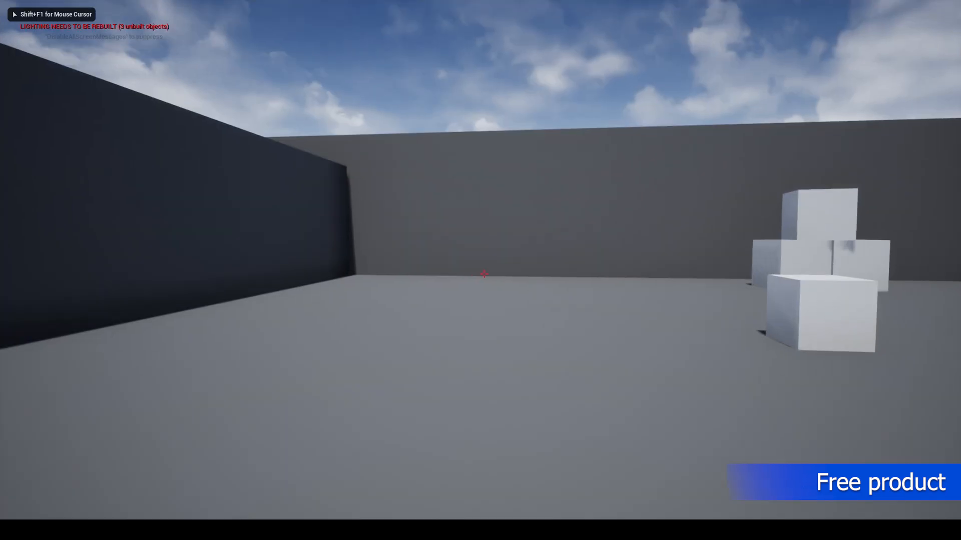
pyautogui.press('w')
pyautogui.click(484, 274)
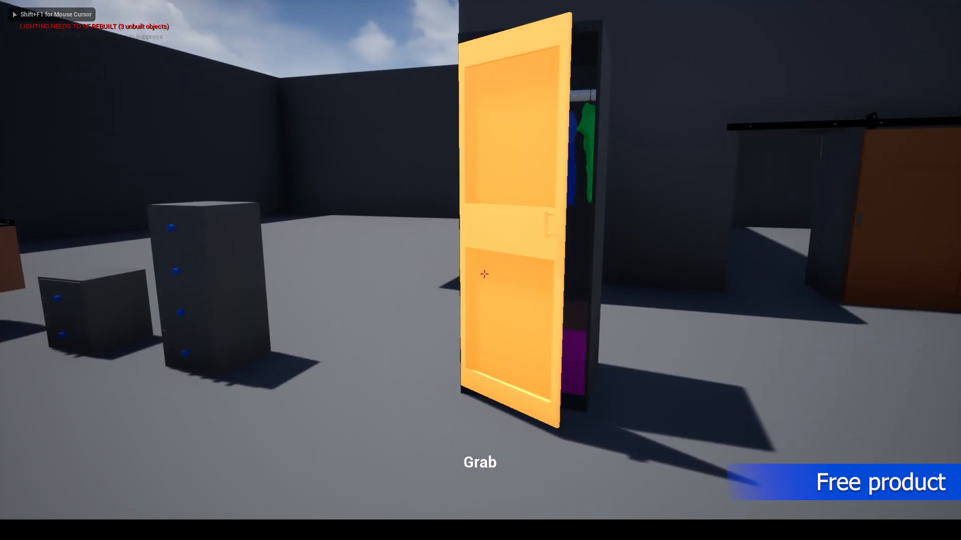
pyautogui.press('w')
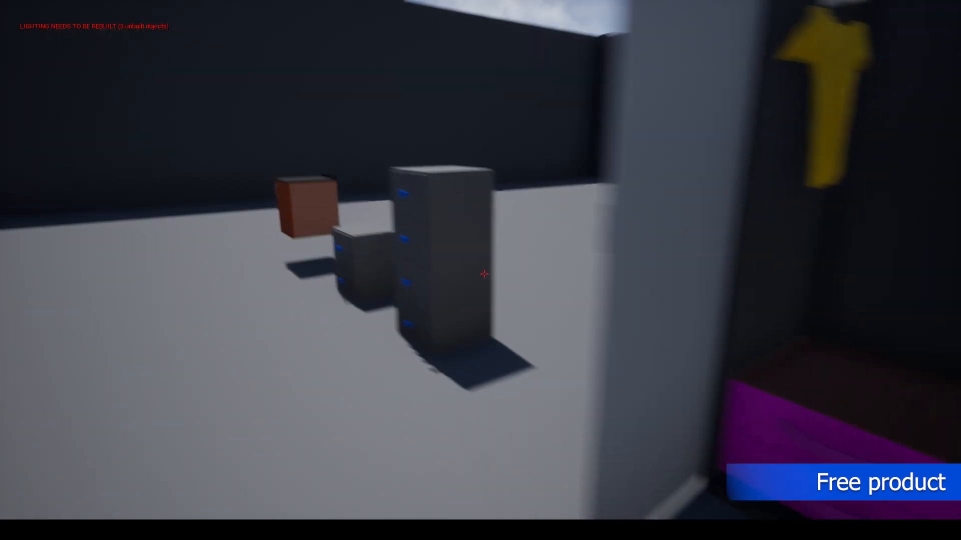
pyautogui.press('w')
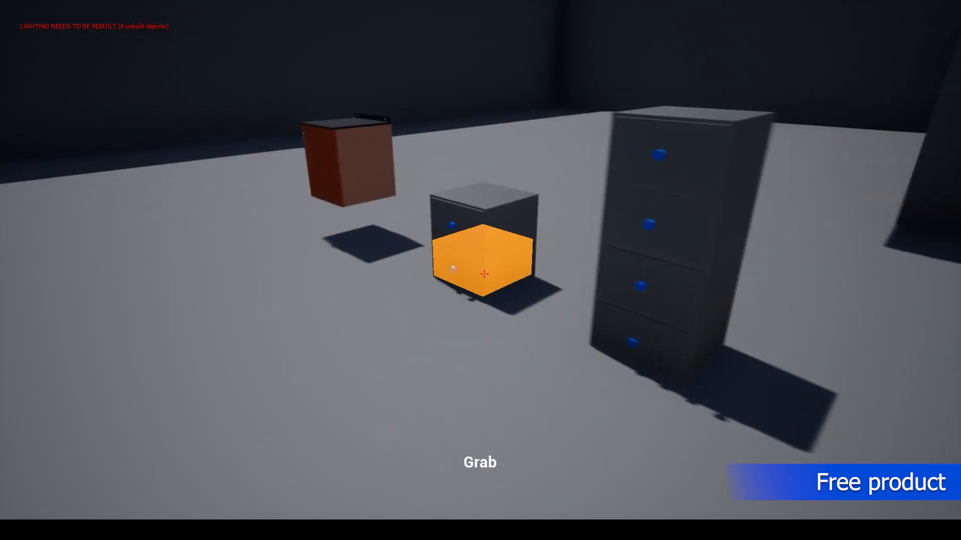
pyautogui.press('w')
pyautogui.press('w')
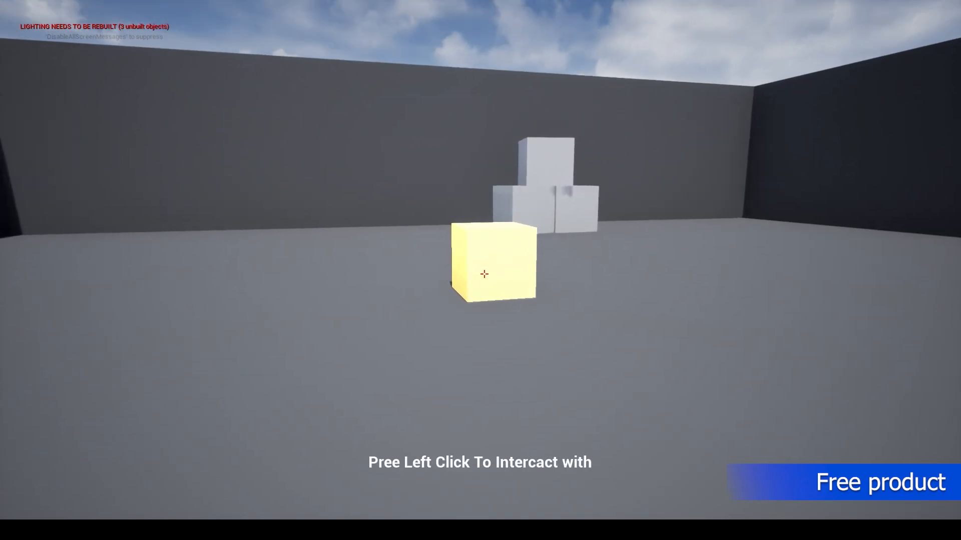
# - Continue the play test at the white cubes, swing the wardrobe door, and end the session
pyautogui.press('w')
pyautogui.press('w')
pyautogui.press('s')
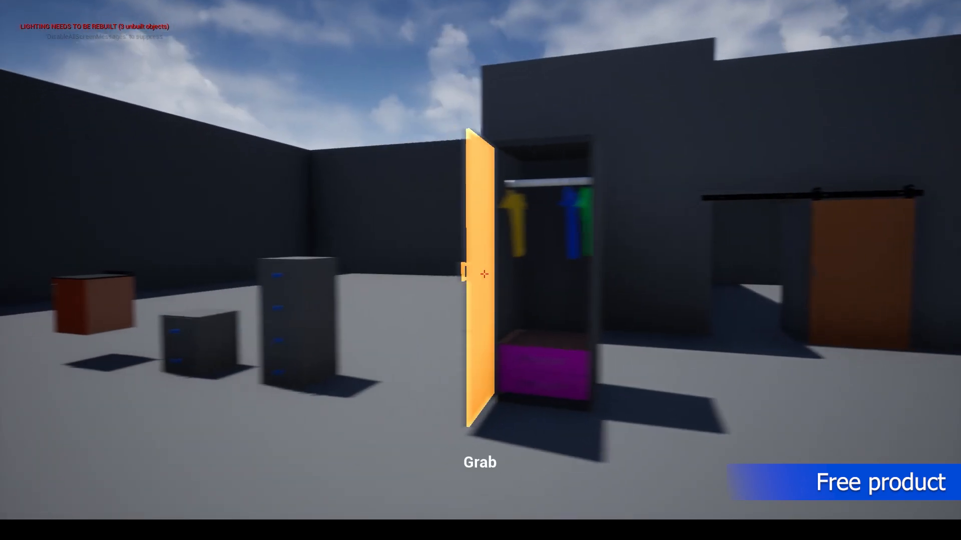
pyautogui.press('w')
pyautogui.moveTo(484, 274); pyautogui.dragTo(485, 274)
pyautogui.press('s')
pyautogui.press('w')
pyautogui.press('s')
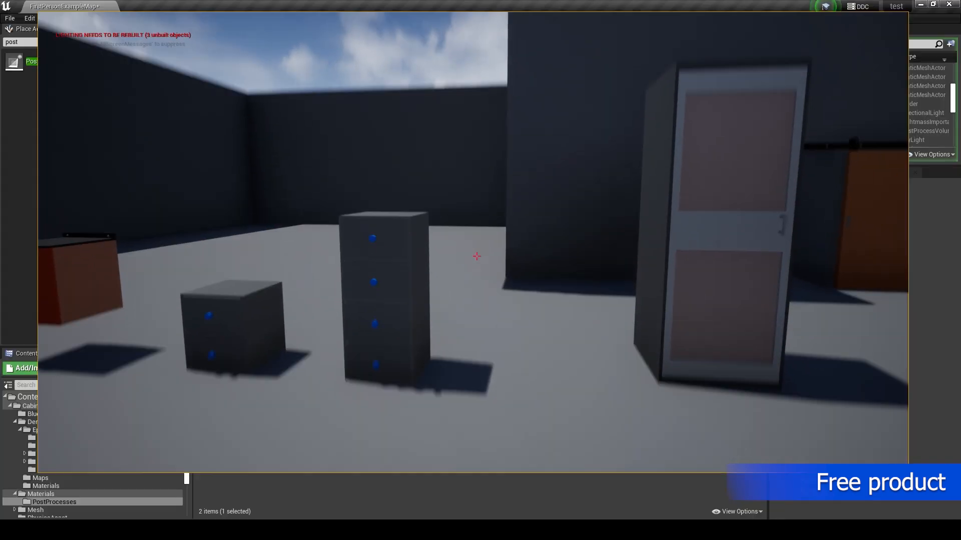
pyautogui.press('Escape')
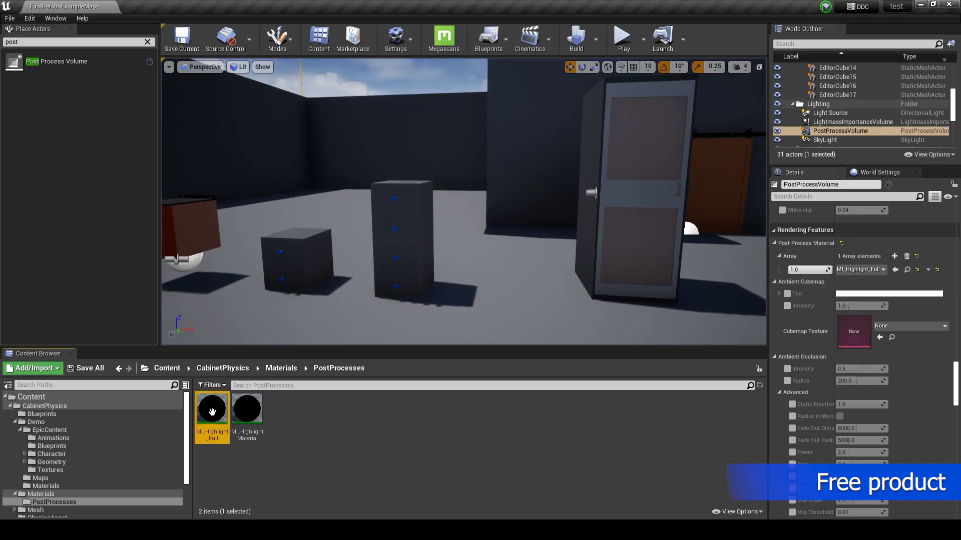
# - Open MI_Highlight_Full as a docked editor, examine its Blend parameter, and close it
pyautogui.doubleClick(212, 411)
pyautogui.moveTo(65, 44); pyautogui.dragTo(155, 7)
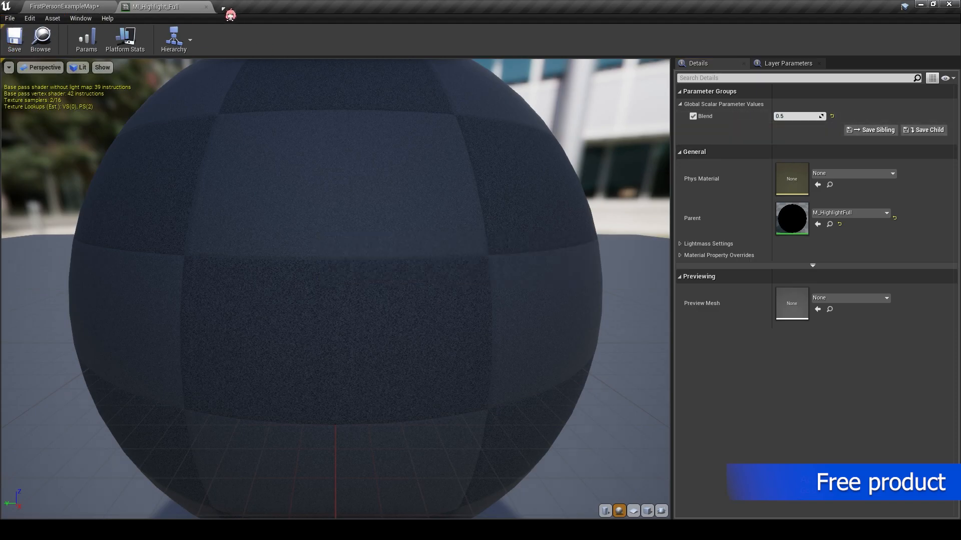
pyautogui.click(206, 7)
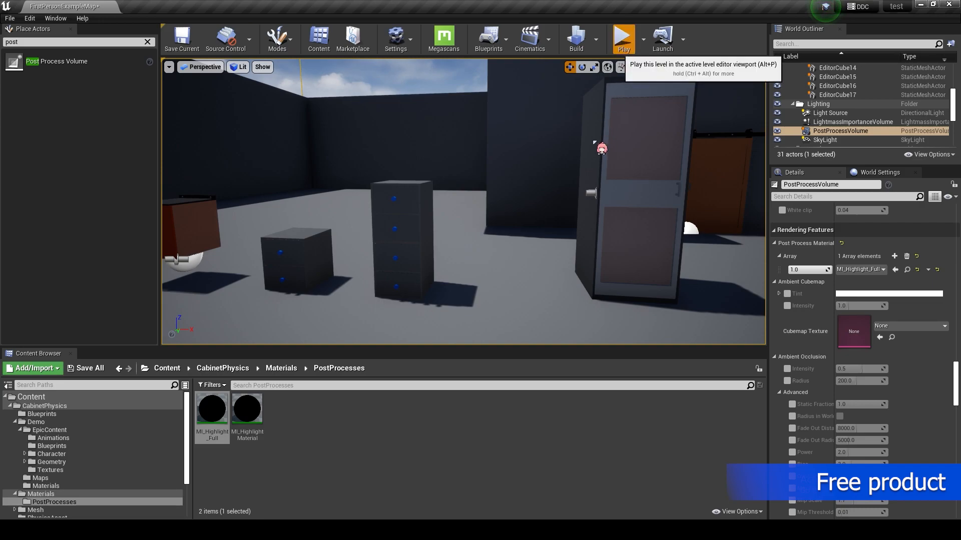
# - Play the level in the viewport to check the full highlight on the drawer cabinets, and stop the session
pyautogui.click(623, 40)
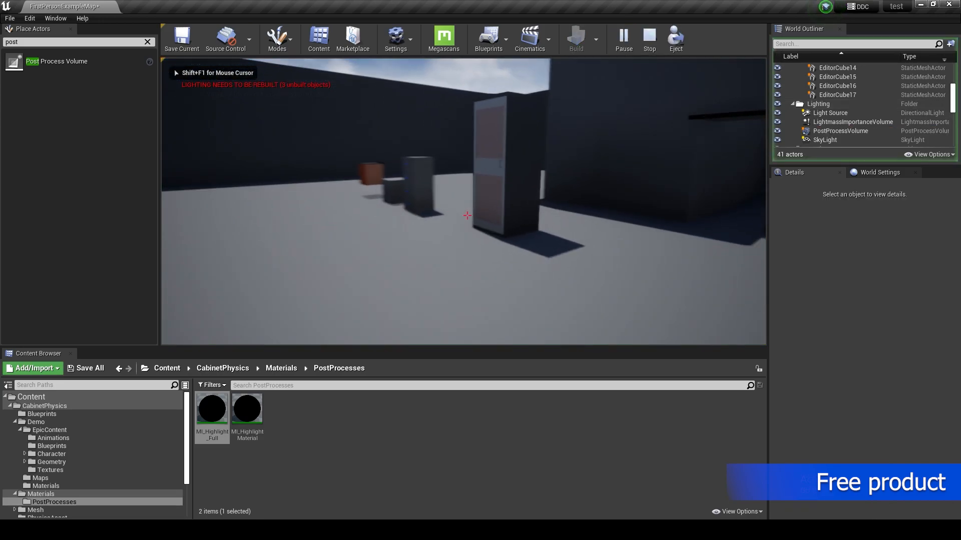
pyautogui.press('w')
pyautogui.press('d')
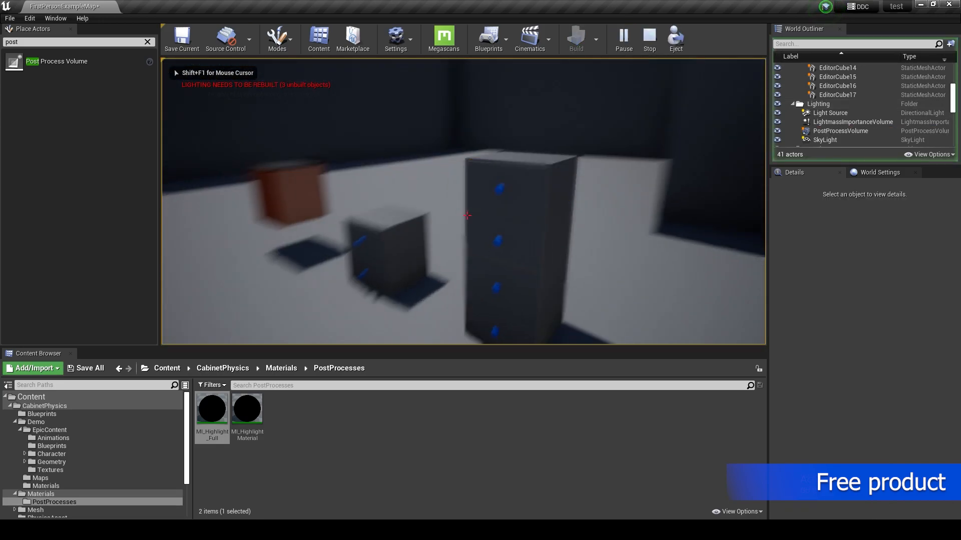
pyautogui.moveTo(467, 215); pyautogui.dragTo(435, 223)
pyautogui.press('s')
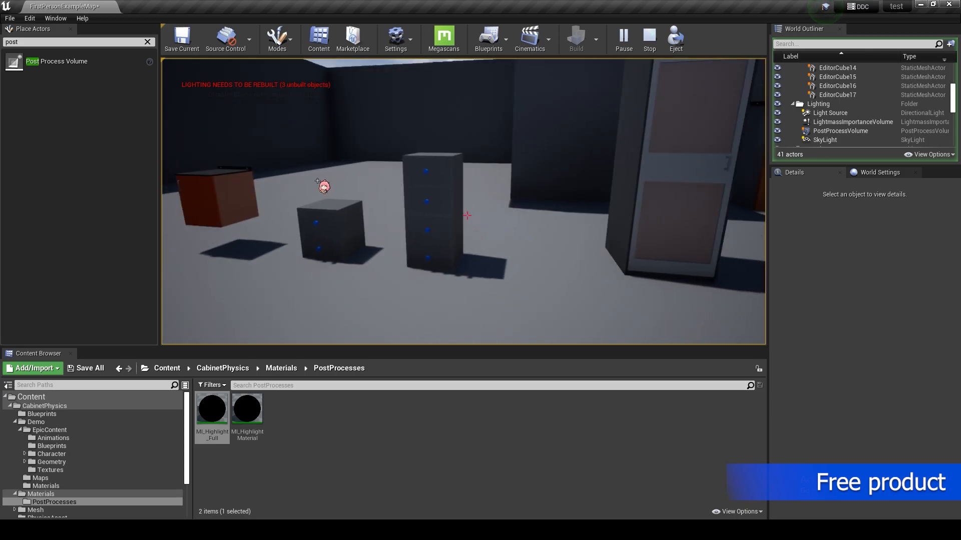
pyautogui.press('Escape')
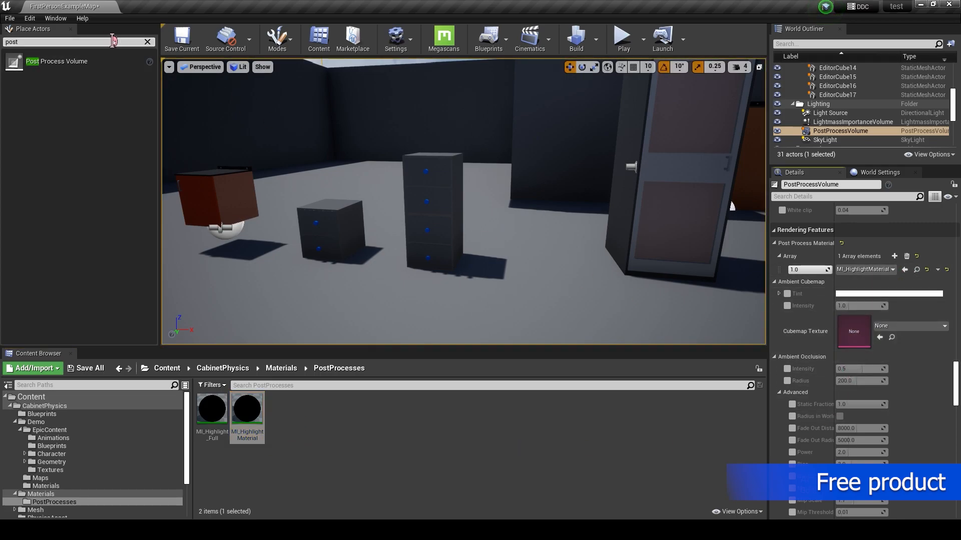
# - Save the current level and open the BP_HangingSlidingDoor blueprint in its component preview
pyautogui.click(190, 47)
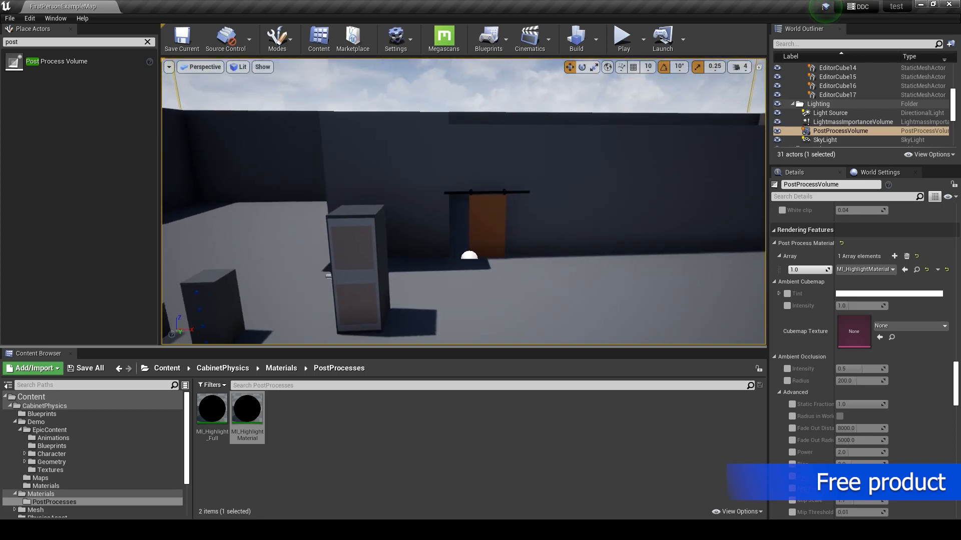
pyautogui.press('w')
pyautogui.moveTo(404, 270)
pyautogui.mouseDown(button='right')
pyautogui.moveTo(425, 271)
pyautogui.moveTo(405, 270)
pyautogui.mouseUp(button='right')
pyautogui.click(467, 232)
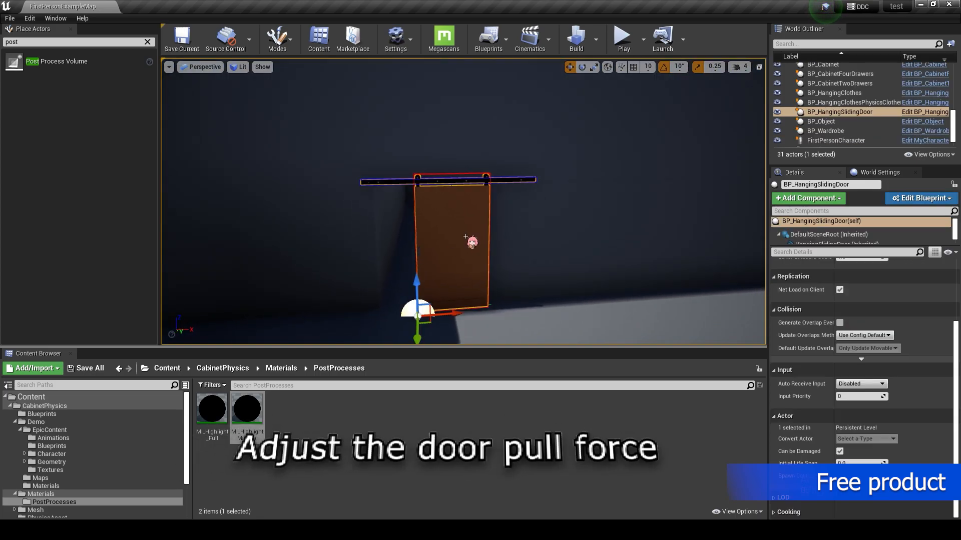
pyautogui.click(921, 118)
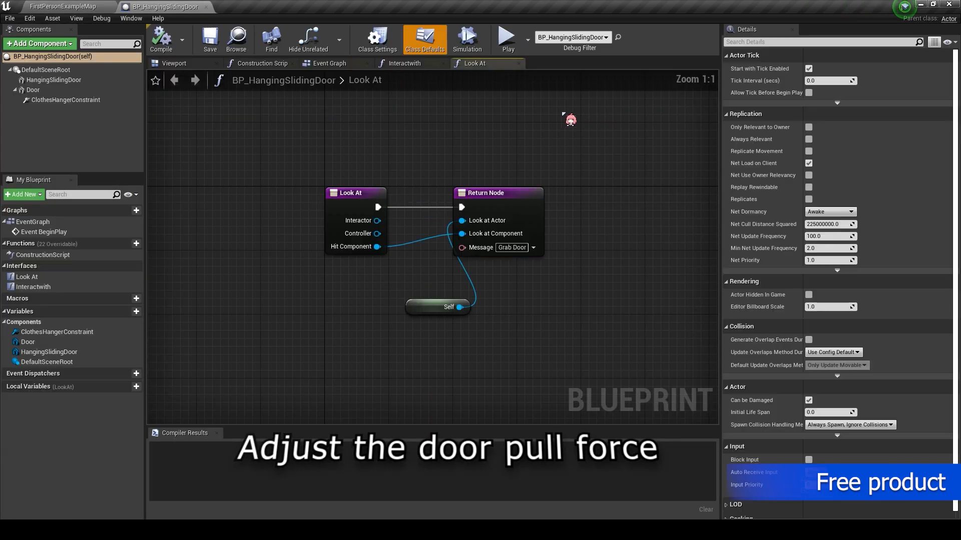
pyautogui.click(188, 65)
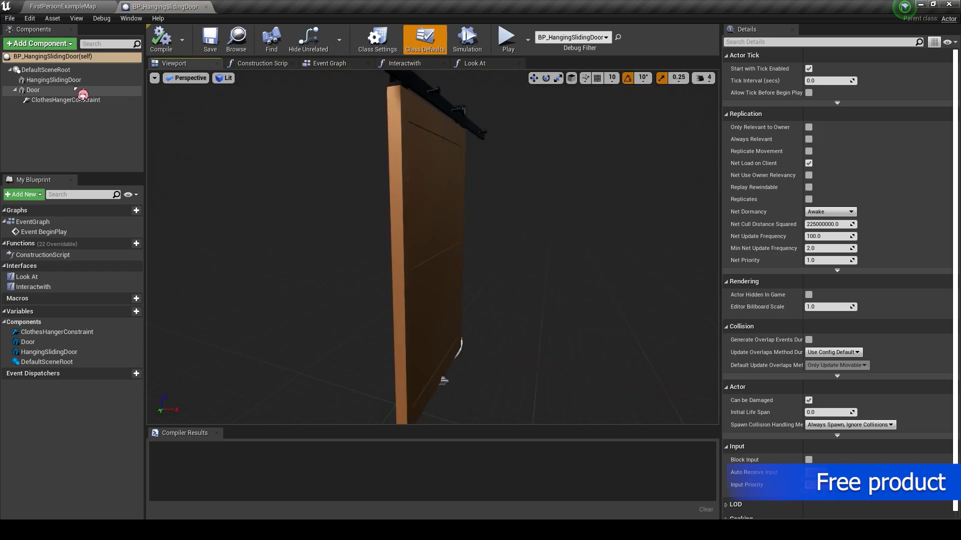
# - Set the Door component's Linear Damping to 0.5 and compile the sliding door blueprint
pyautogui.moveTo(210, 148); pyautogui.dragTo(166, 150, button='right')
pyautogui.scroll(-2, 776, 354)
pyautogui.scroll(-6, 783, 360)
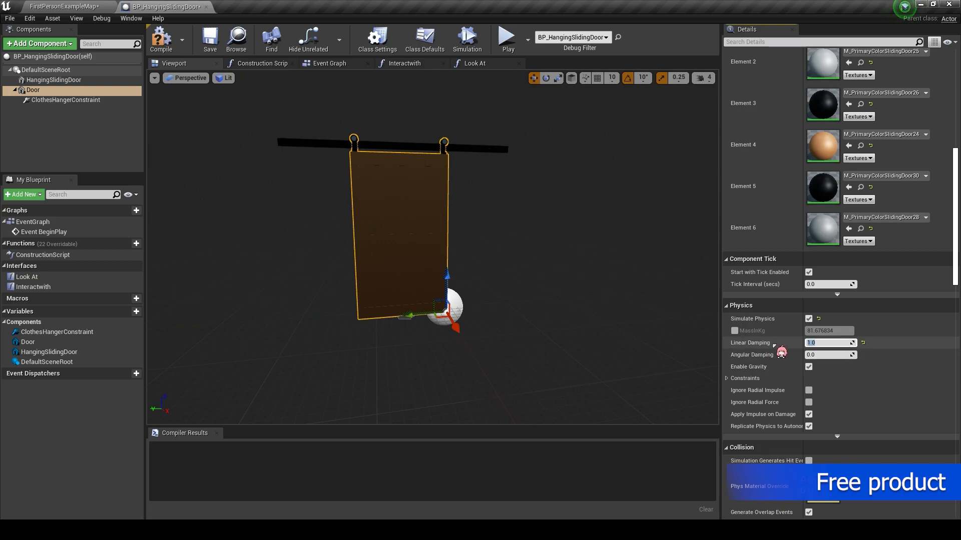
pyautogui.click(157, 50)
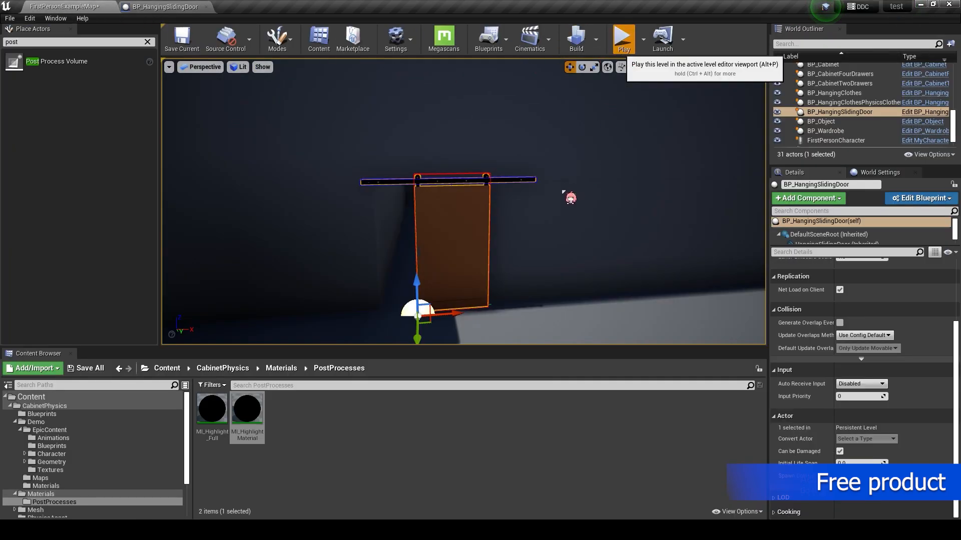
# - Play the level in full screen, slide the hanging door back and forth to test its pull, and leave the session
pyautogui.click(563, 192)
pyautogui.press('F11')
pyautogui.click(480, 270)
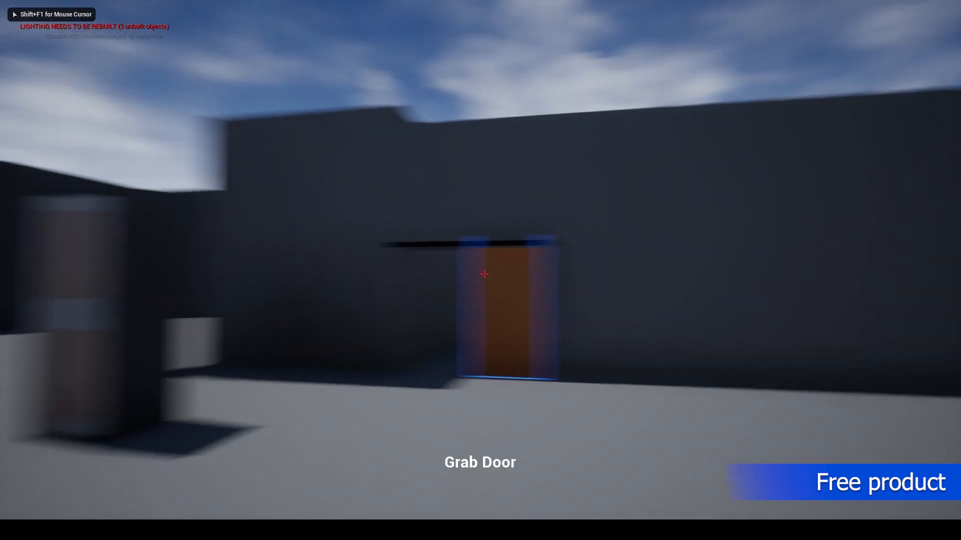
pyautogui.press('w')
pyautogui.moveTo(484, 275); pyautogui.dragTo(350, 274)
pyautogui.moveTo(484, 274); pyautogui.dragTo(599, 274)
pyautogui.press('Escape')
pyautogui.press('F11')
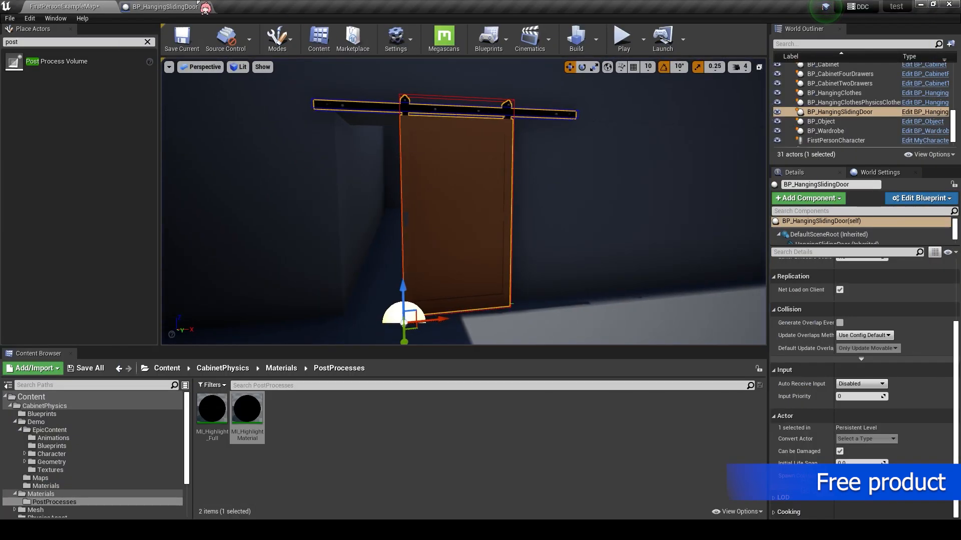
# - Set the Linear Damping of the Door component in BP_HangingSlidingDoor to 2.0, compile, and return to the level
pyautogui.click(205, 7)
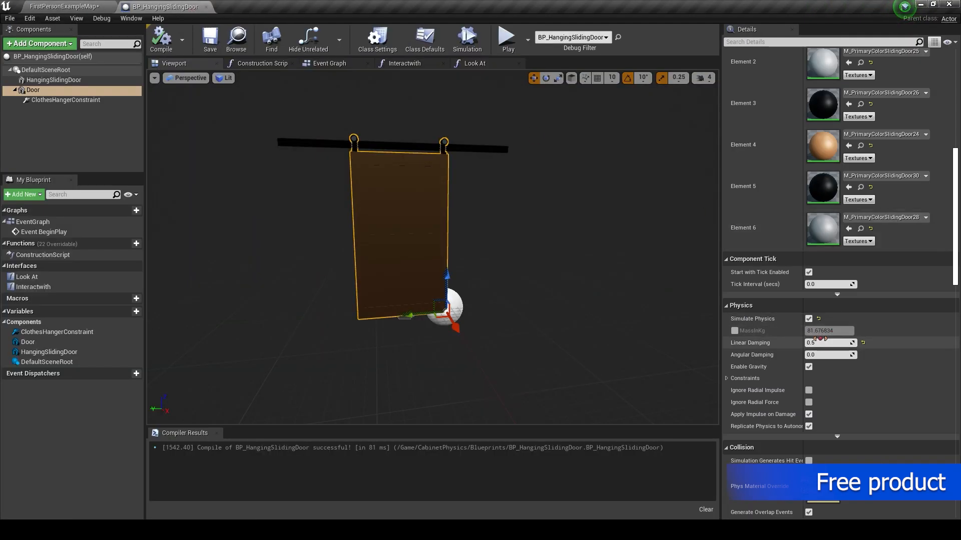
pyautogui.write('2.0')
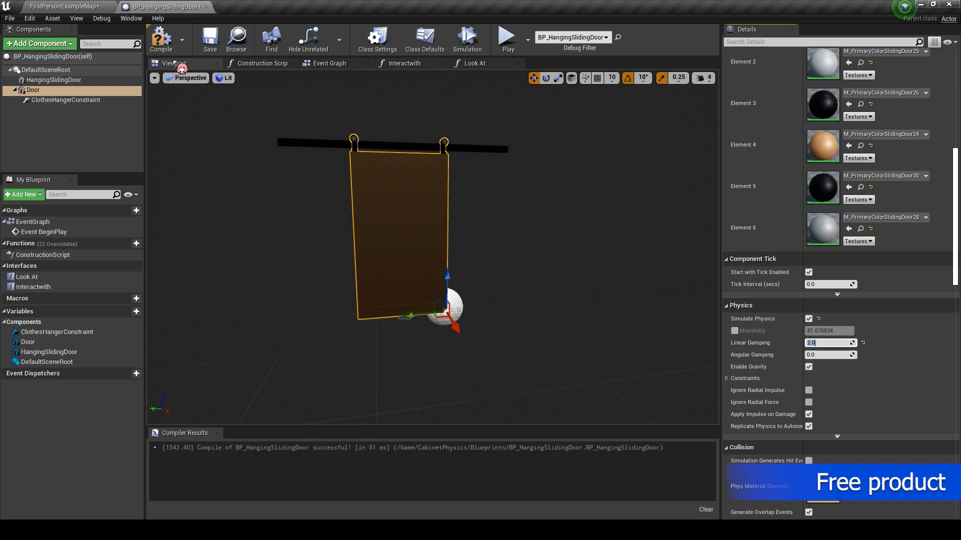
pyautogui.click(102, 3)
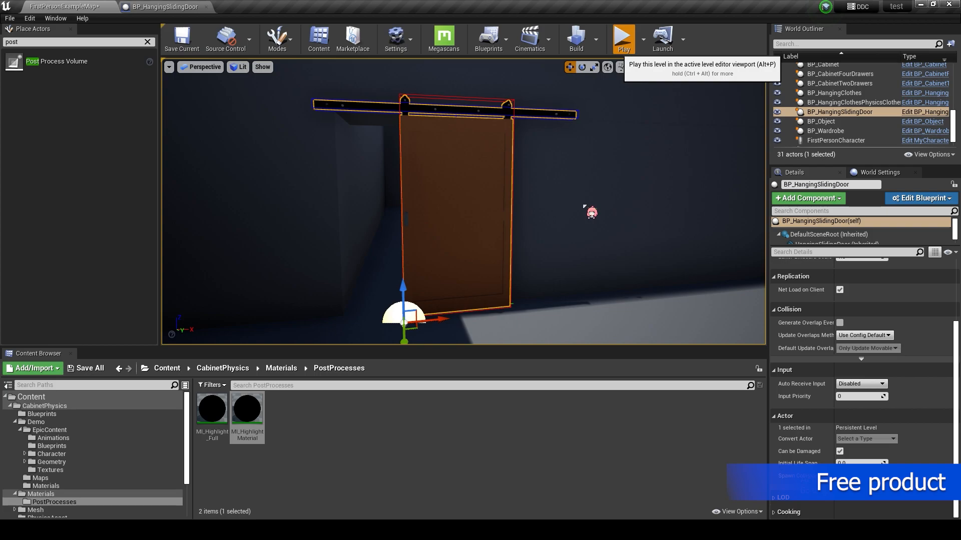
# - Play the level in the viewport, pull the sliding door to test the increased damping, and stop the session
pyautogui.hotkey('alt', 'p')
pyautogui.press('w')
pyautogui.press('w')
pyautogui.moveTo(467, 216); pyautogui.dragTo(467, 216)
pyautogui.press('s')
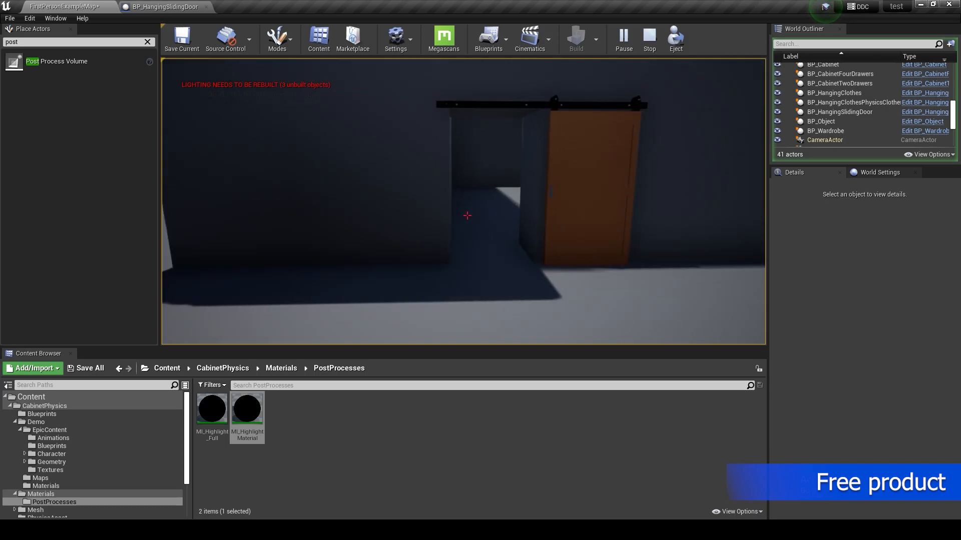
pyautogui.press('Escape')
# - Select the wardrobe in the level and open its BP_Wardrobe blueprint for editing
pyautogui.press('s')
pyautogui.moveTo(328, 241); pyautogui.dragTo(328, 227, button='right')
pyautogui.press('w')
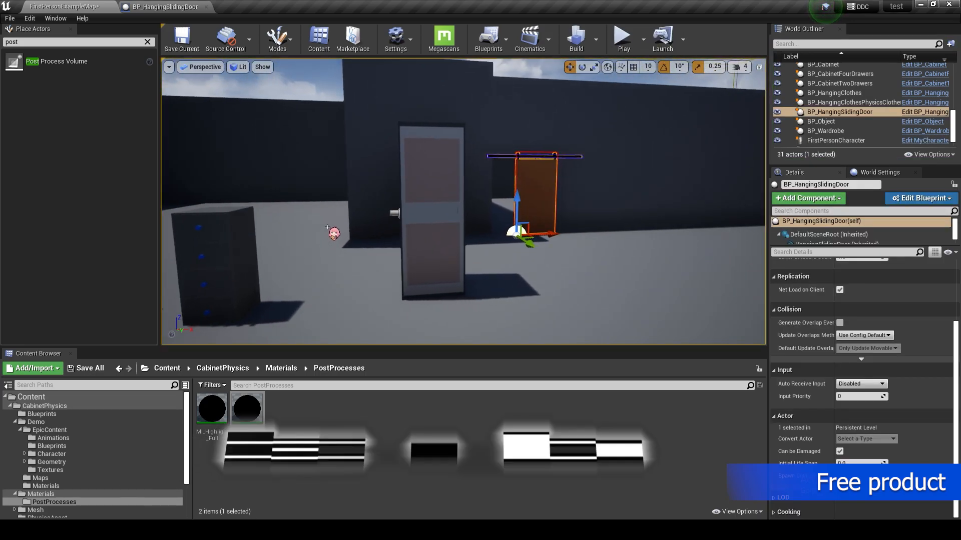
pyautogui.click(428, 213)
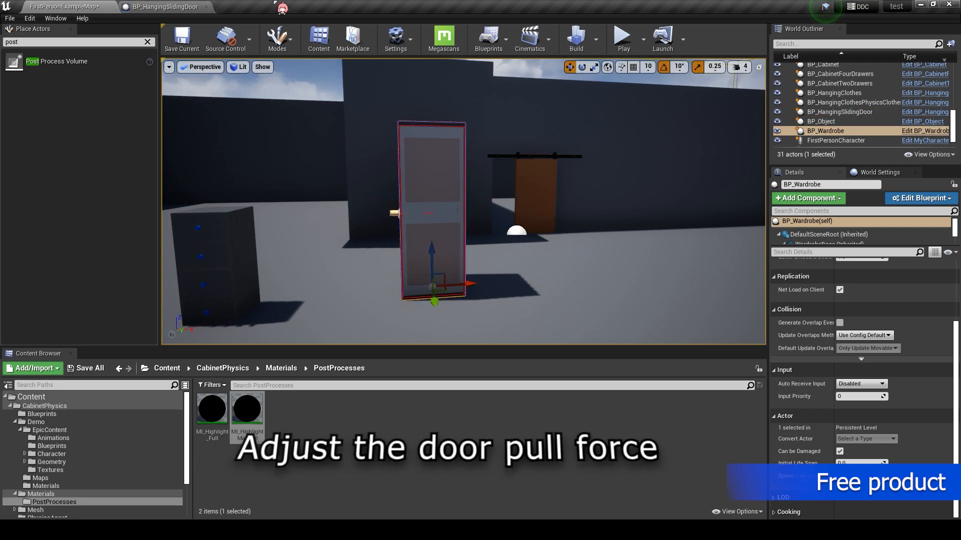
pyautogui.click(929, 133)
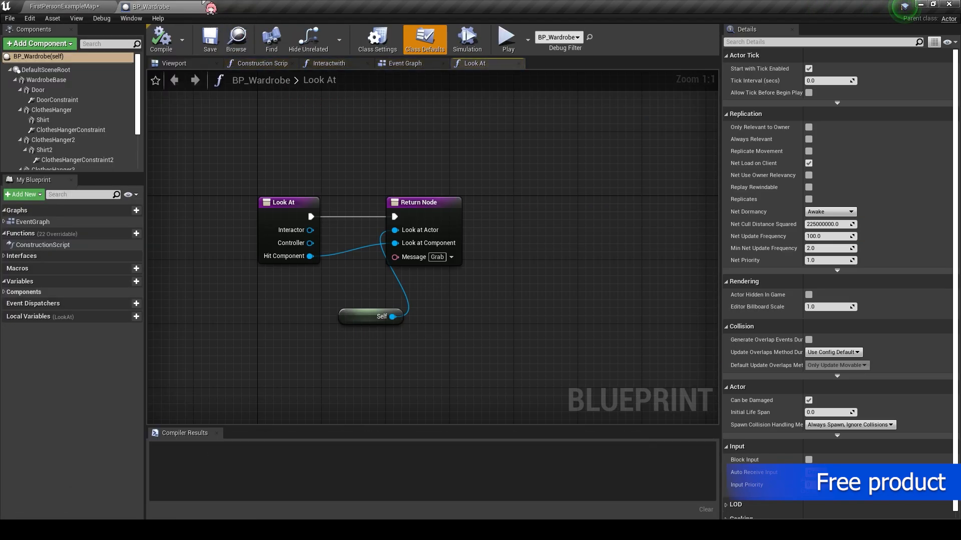
# - Set the Linear Damping of the wardrobe's Door component to 0.01, compile and save BP_Wardrobe, and return to the level
pyautogui.click(178, 64)
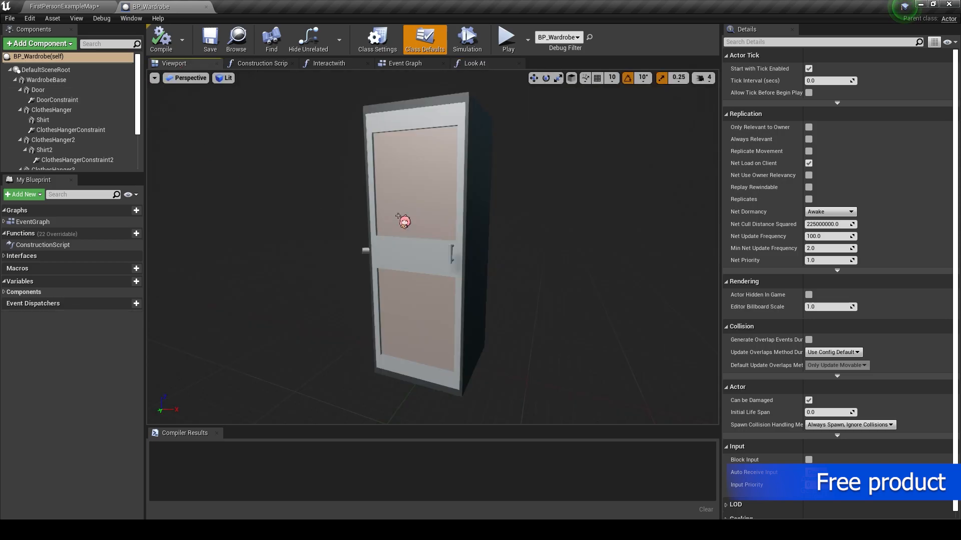
pyautogui.click(424, 223)
pyautogui.scroll(-8, 781, 385)
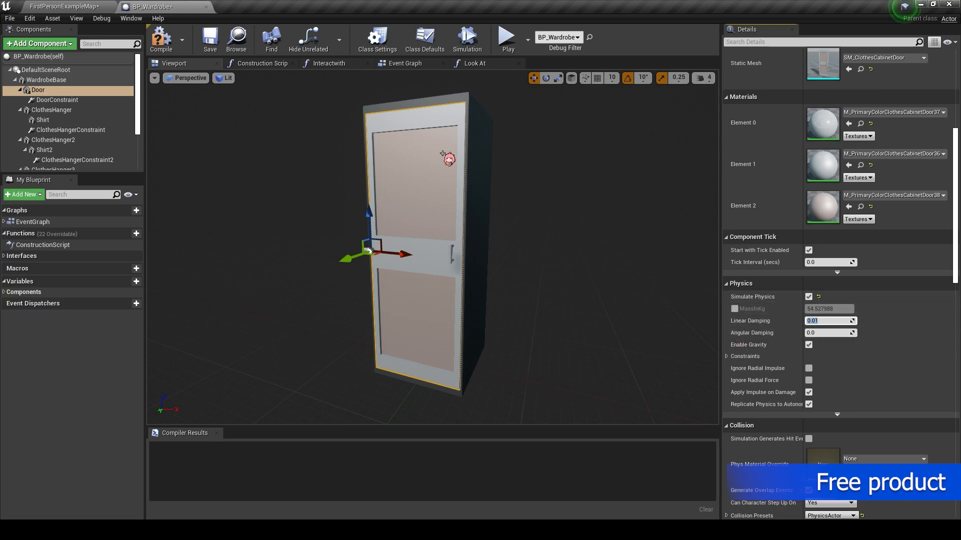
pyautogui.click(163, 41)
pyautogui.click(208, 40)
pyautogui.click(90, 7)
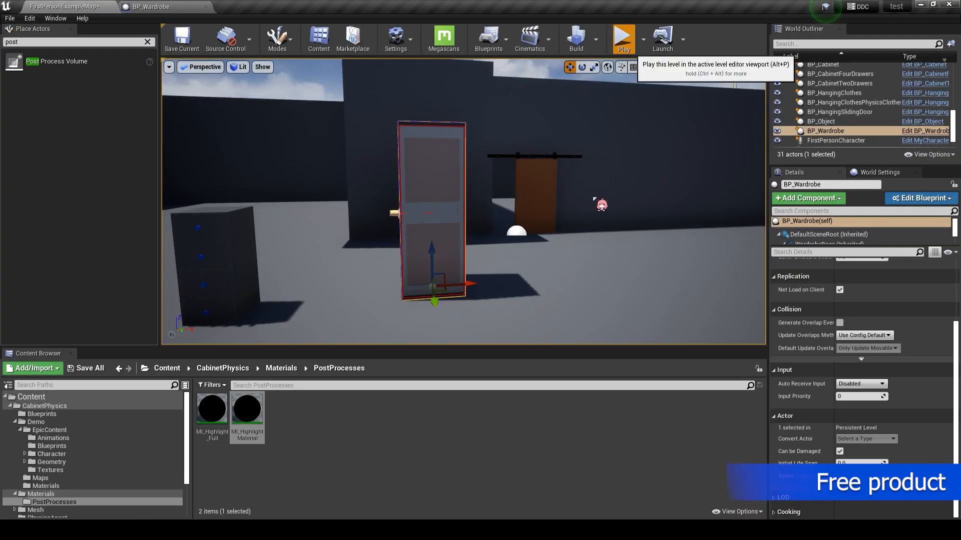
# - Play the level in full screen, repeatedly pull the wardrobe door open and closed to test its pull, and end the session
pyautogui.click(629, 46)
pyautogui.press('F11')
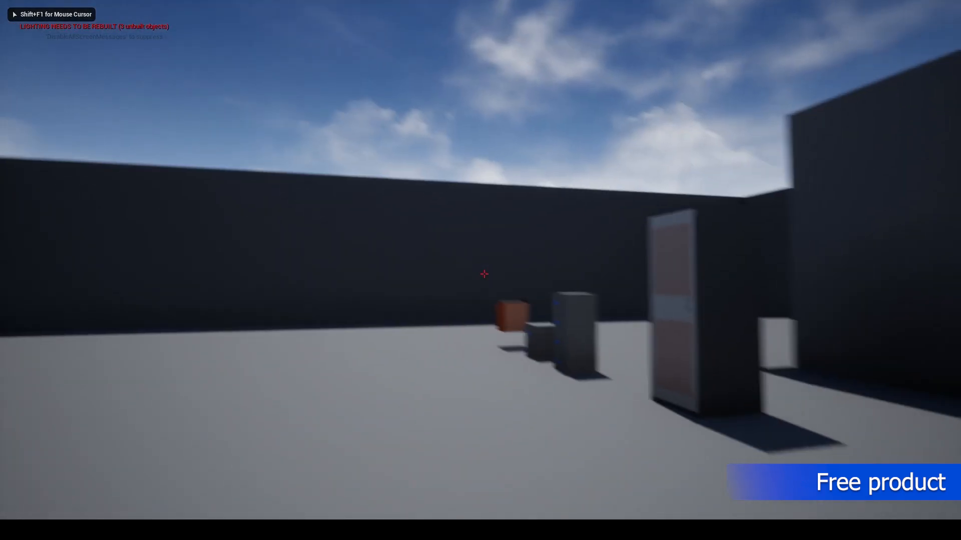
pyautogui.press('w')
pyautogui.click(483, 274)
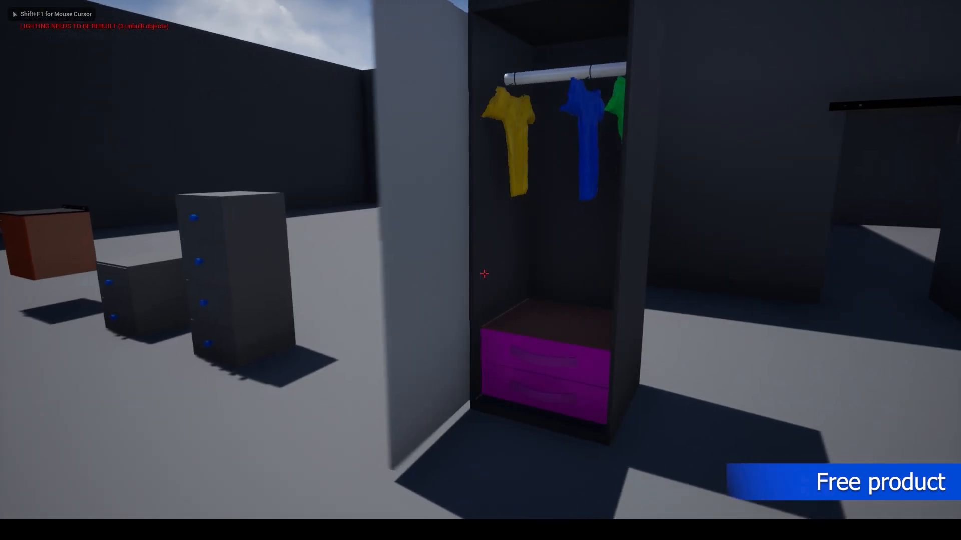
pyautogui.click(484, 275)
pyautogui.click(484, 274)
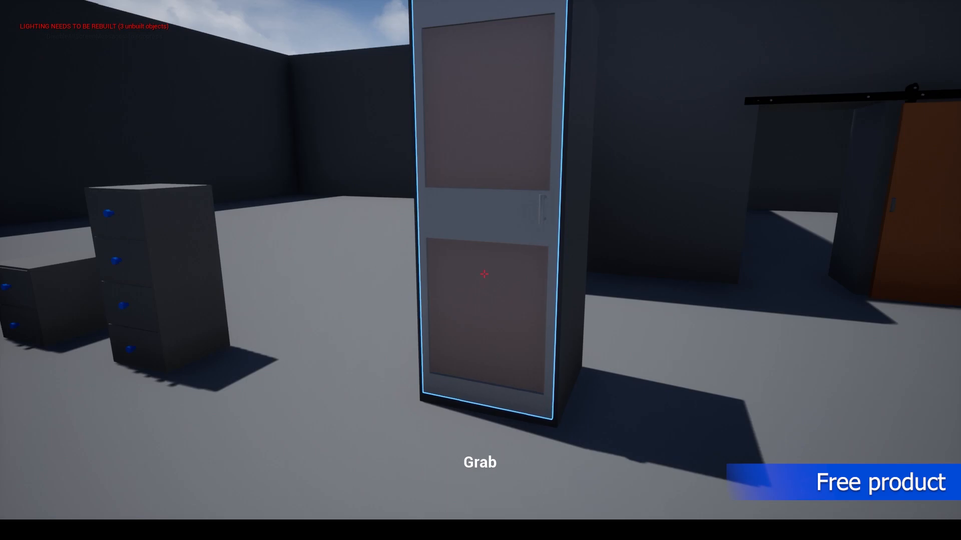
pyautogui.click(483, 275)
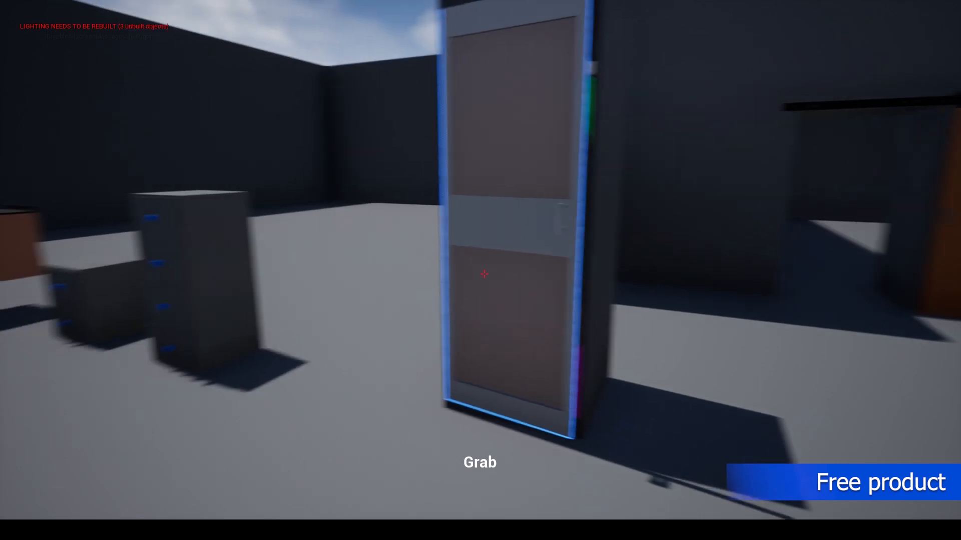
pyautogui.click(484, 275)
pyautogui.press('s')
pyautogui.press('w')
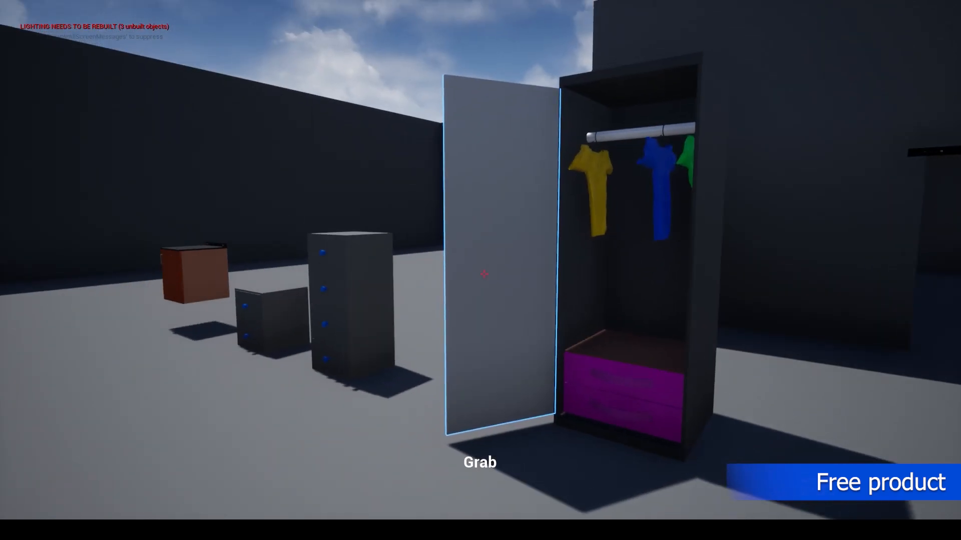
pyautogui.click(484, 274)
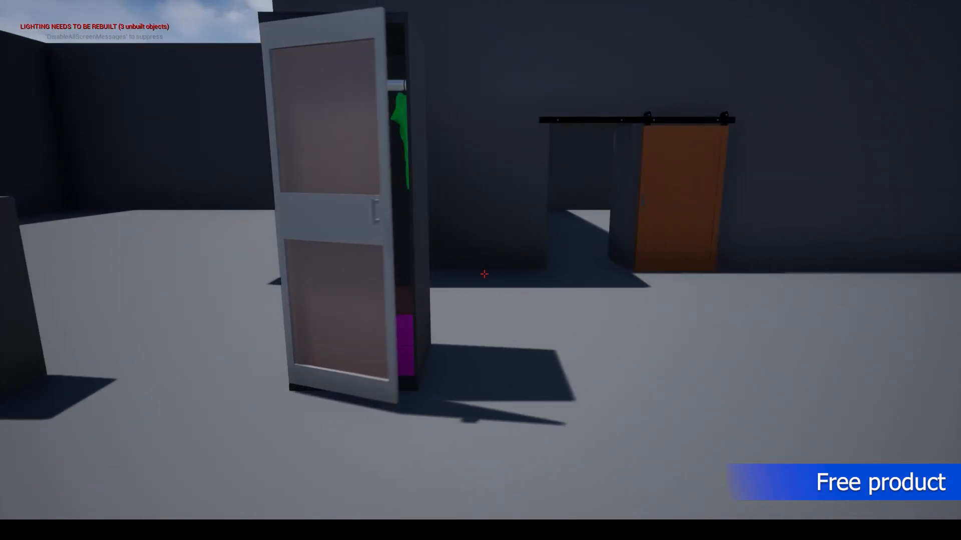
pyautogui.press('s')
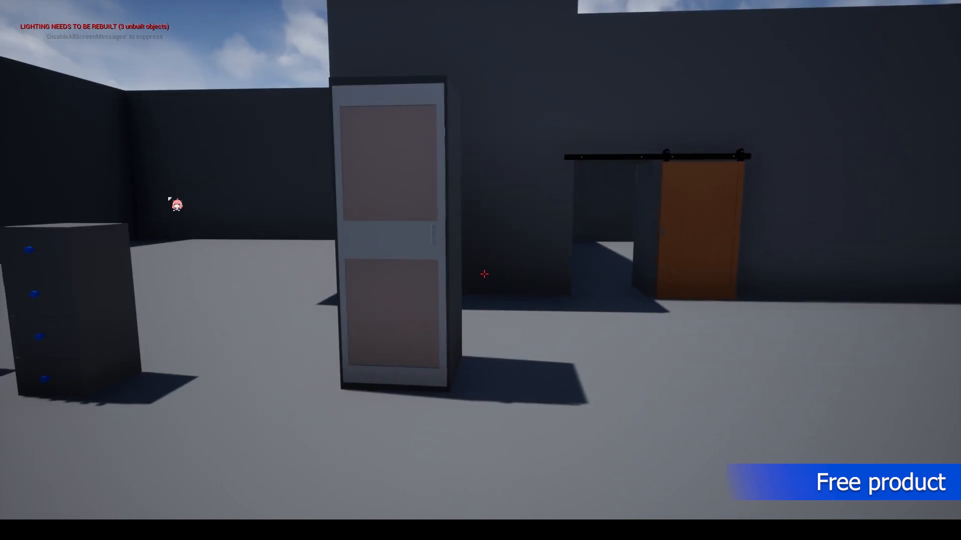
pyautogui.press('Escape')
# - Set the Linear Damping of the Door component in BP_Wardrobe to 2, save the blueprint, and return to the level
pyautogui.click(181, 11)
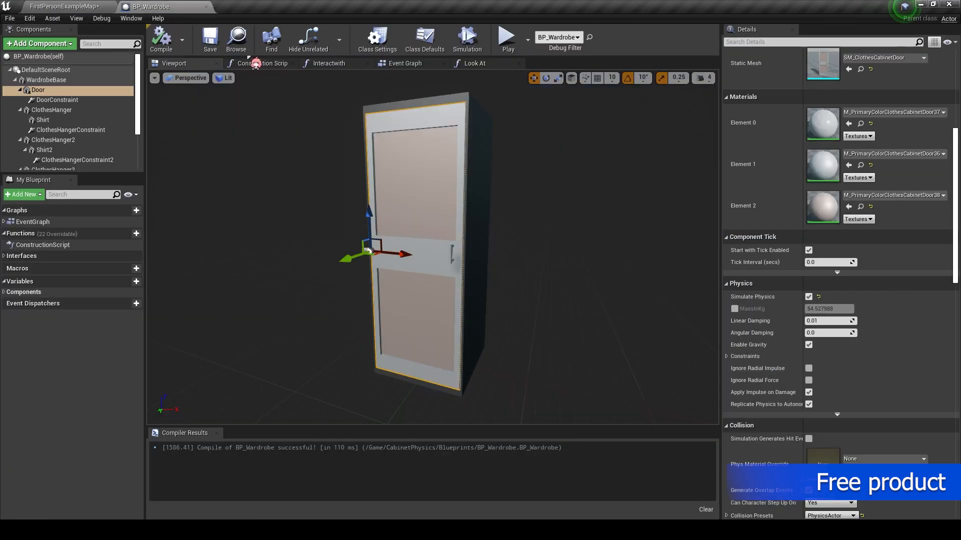
pyautogui.click(822, 321)
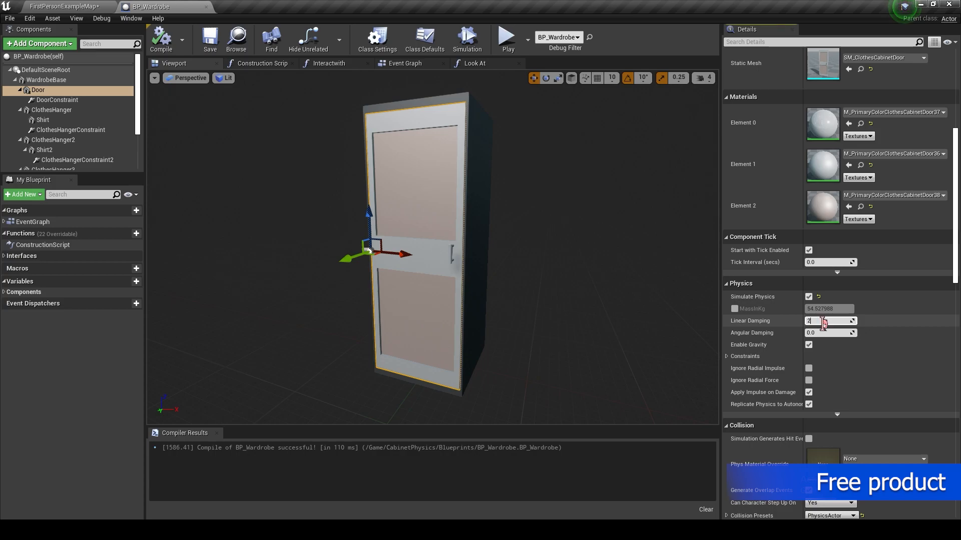
pyautogui.click(222, 46)
pyautogui.click(64, 7)
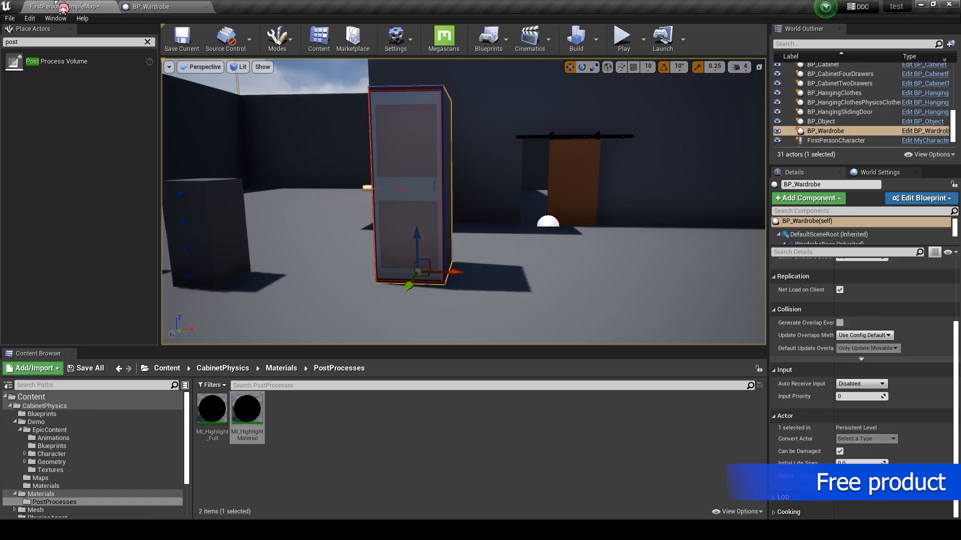
# - Play the level in full screen, swing the wardrobe door to test the new damping, and stop the session
pyautogui.click(624, 40)
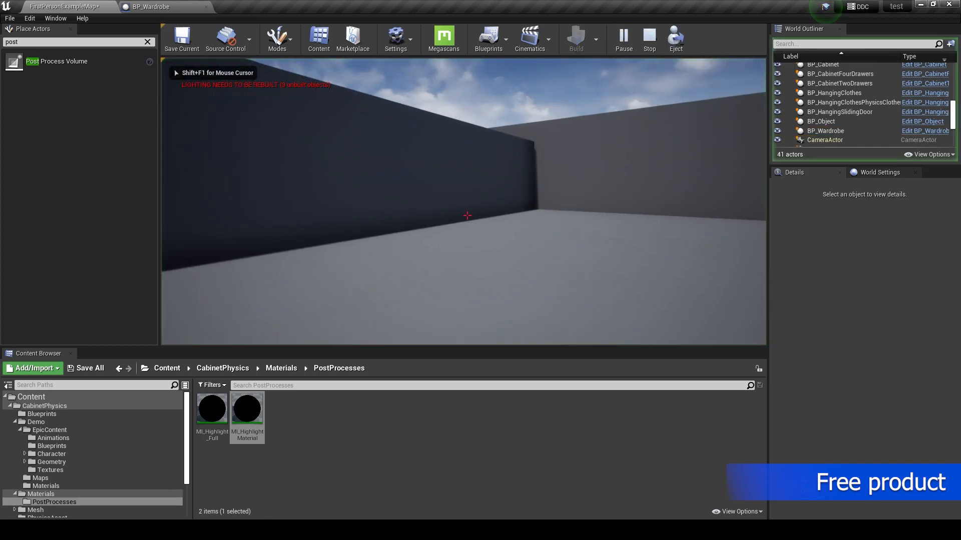
pyautogui.press('F11')
pyautogui.press('w')
pyautogui.click(484, 274)
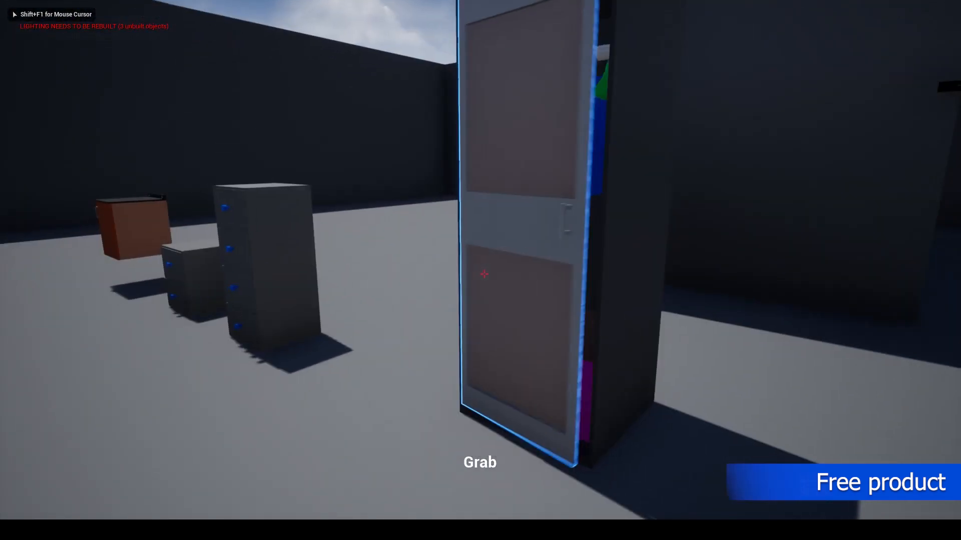
pyautogui.press('a')
pyautogui.click(484, 275)
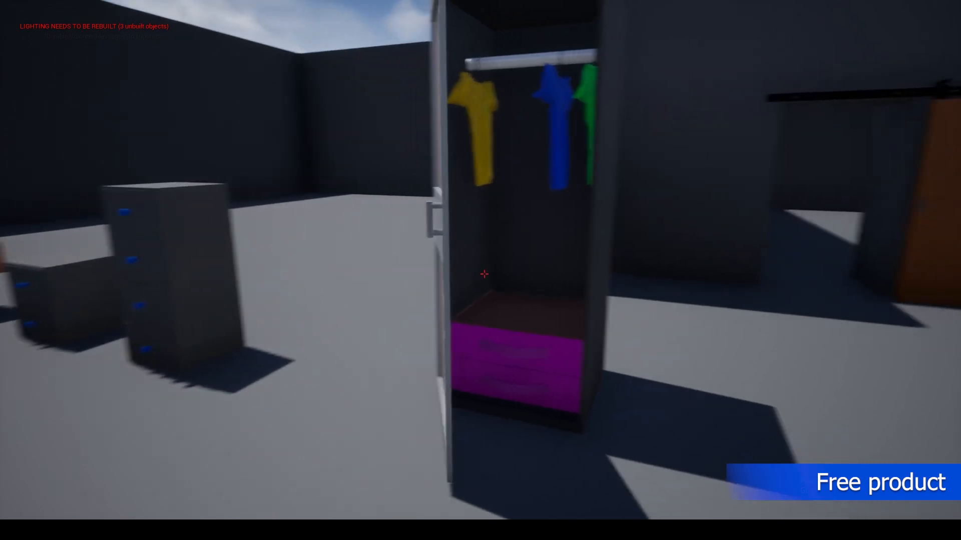
pyautogui.press('s')
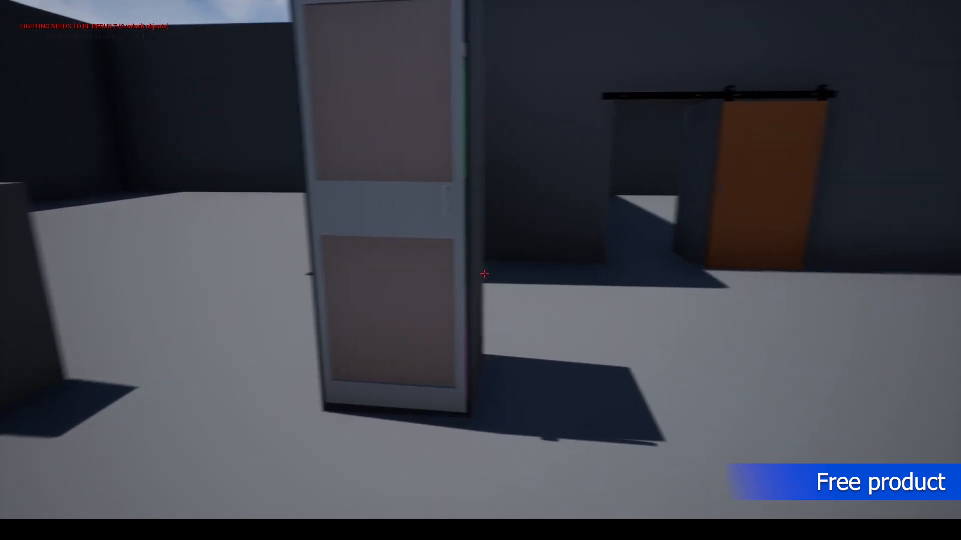
pyautogui.press('Escape')
# - Browse the CabinetPhysics content, examining the Blueprints, SkeletalMesh, PhysicsAsset, and Mesh folders in turn
pyautogui.click(168, 368)
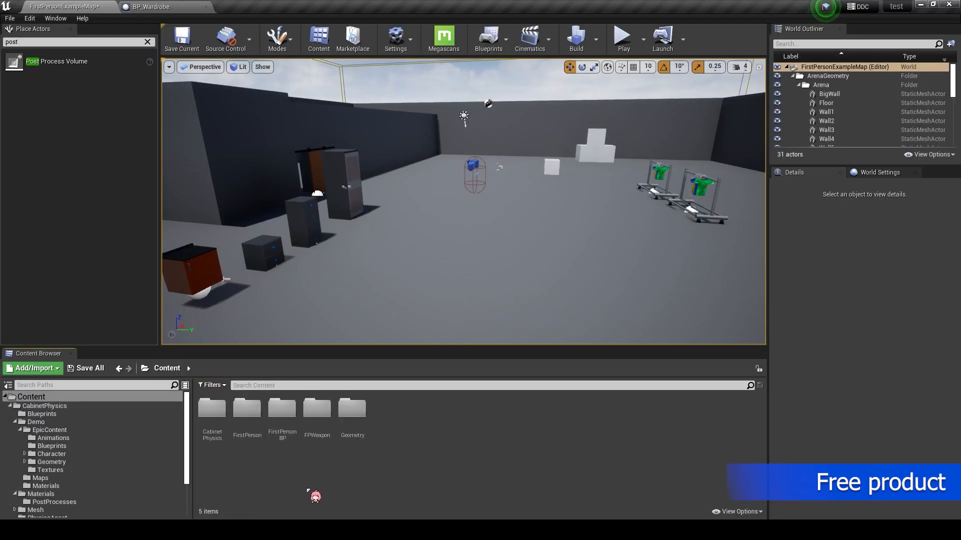
pyautogui.doubleClick(215, 421)
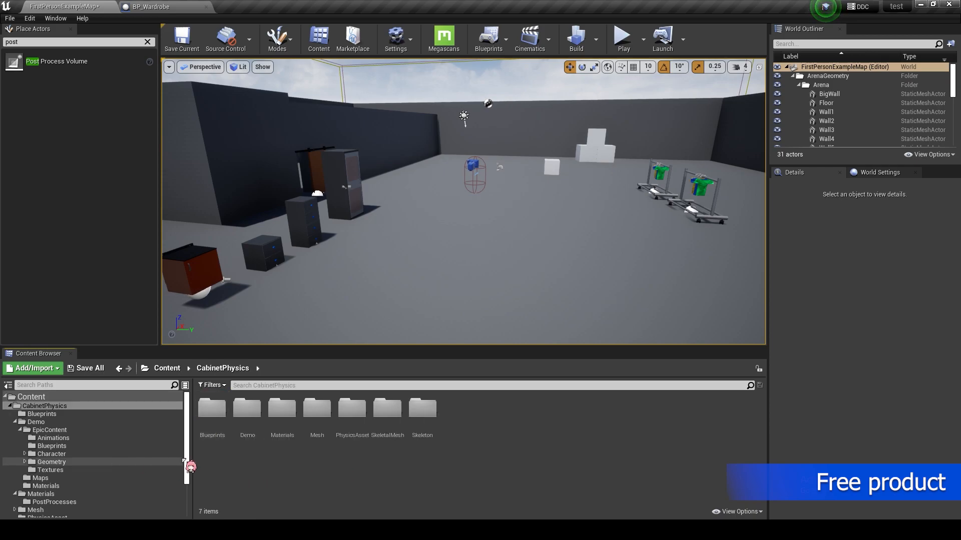
pyautogui.doubleClick(207, 433)
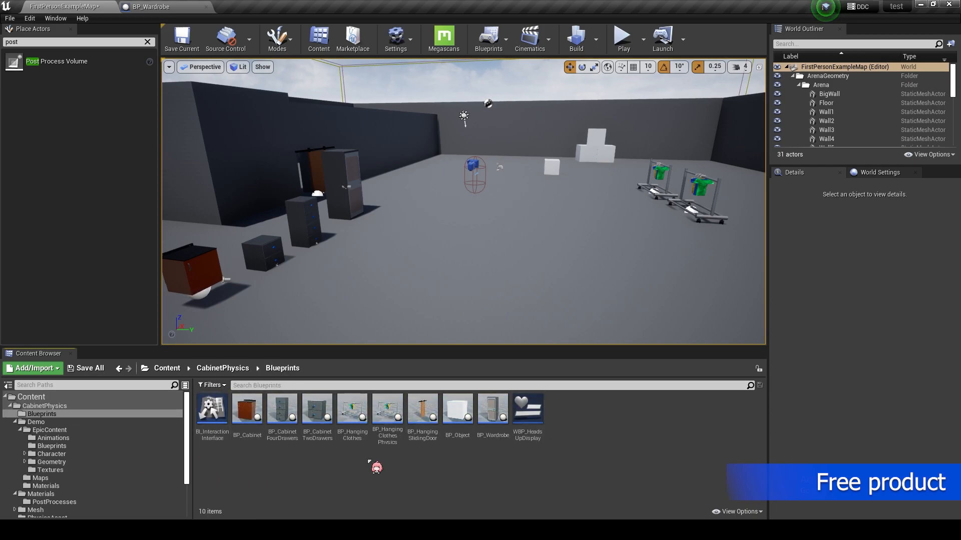
pyautogui.click(220, 369)
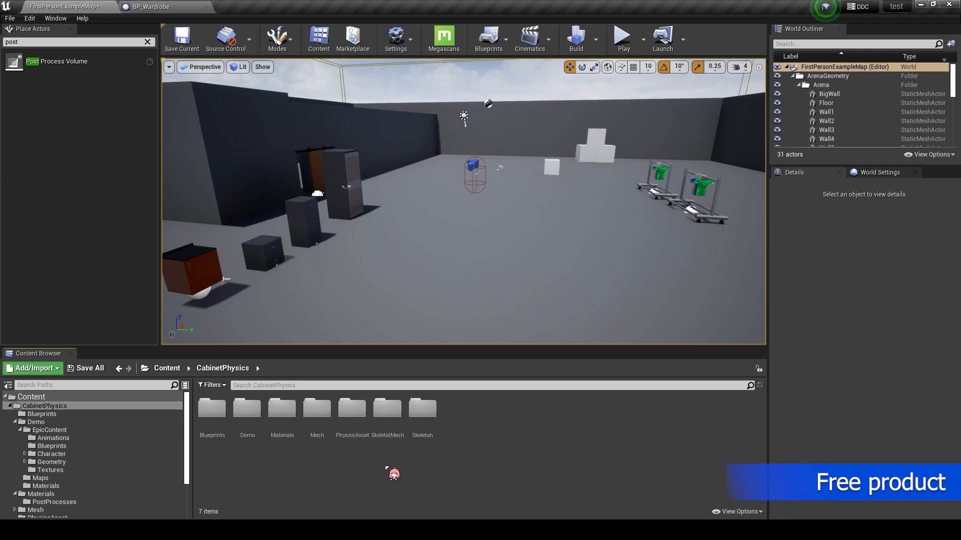
pyautogui.doubleClick(391, 431)
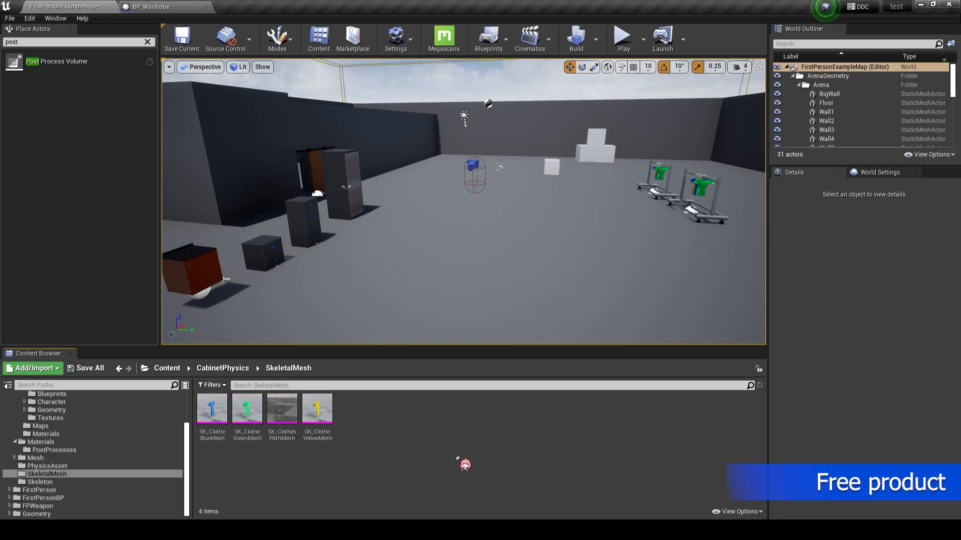
pyautogui.hotkey('alt', 'Left')
pyautogui.doubleClick(353, 413)
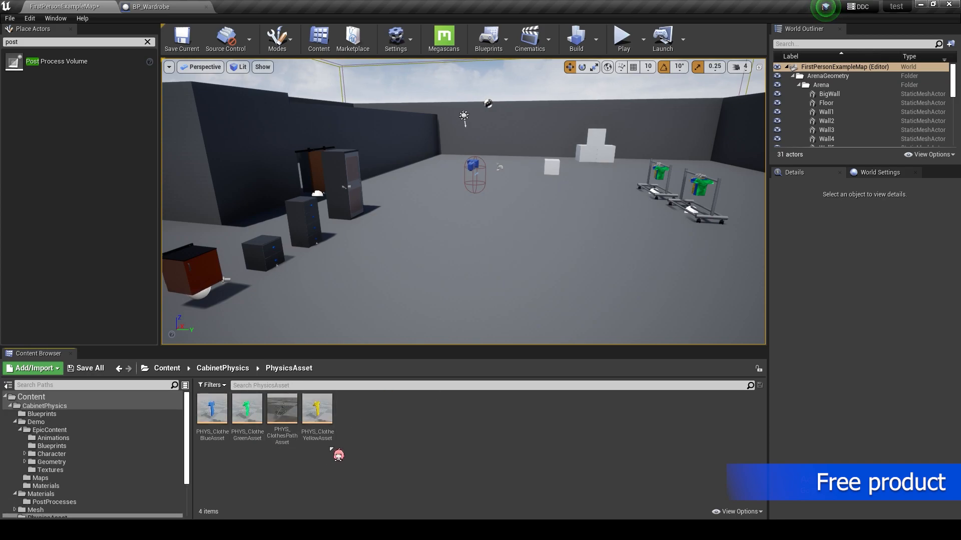
pyautogui.hotkey('alt', 'Left')
pyautogui.doubleClick(319, 420)
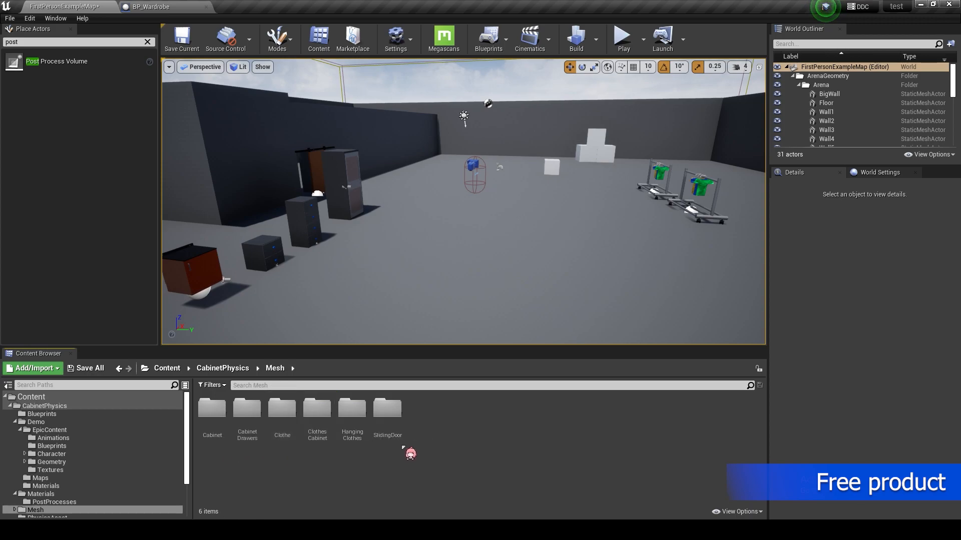